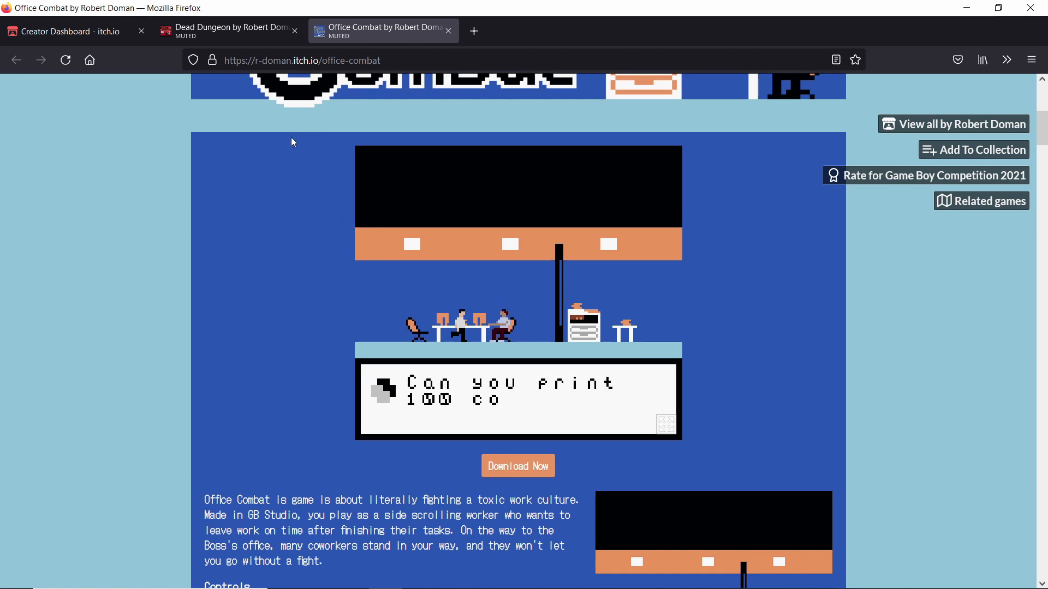
Show the Dead Dungeon game page and walk the skeleton character around the first room
left_click(240, 25)
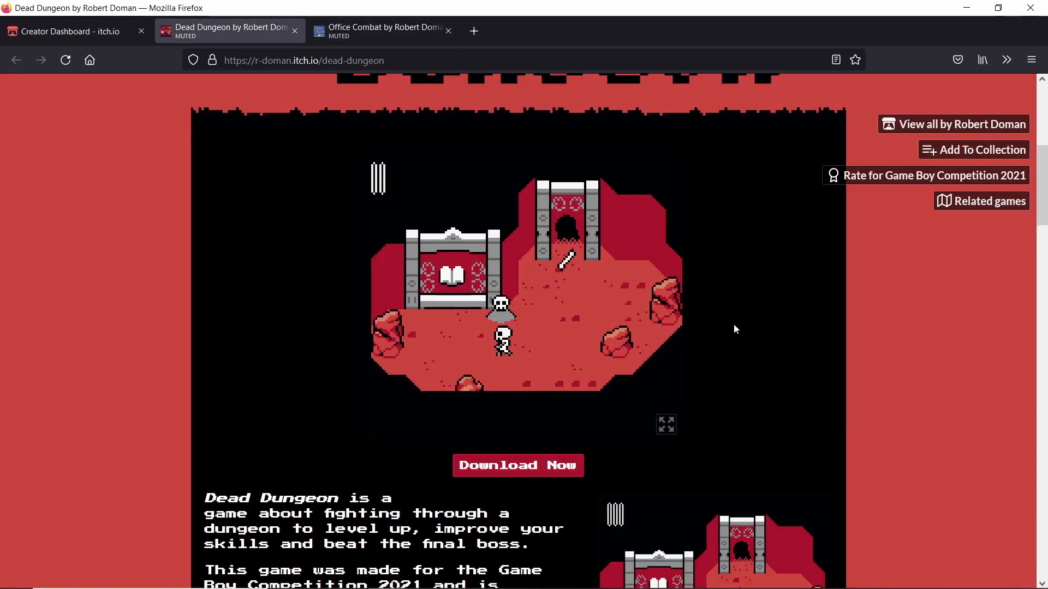
key("Right")
key("Up")
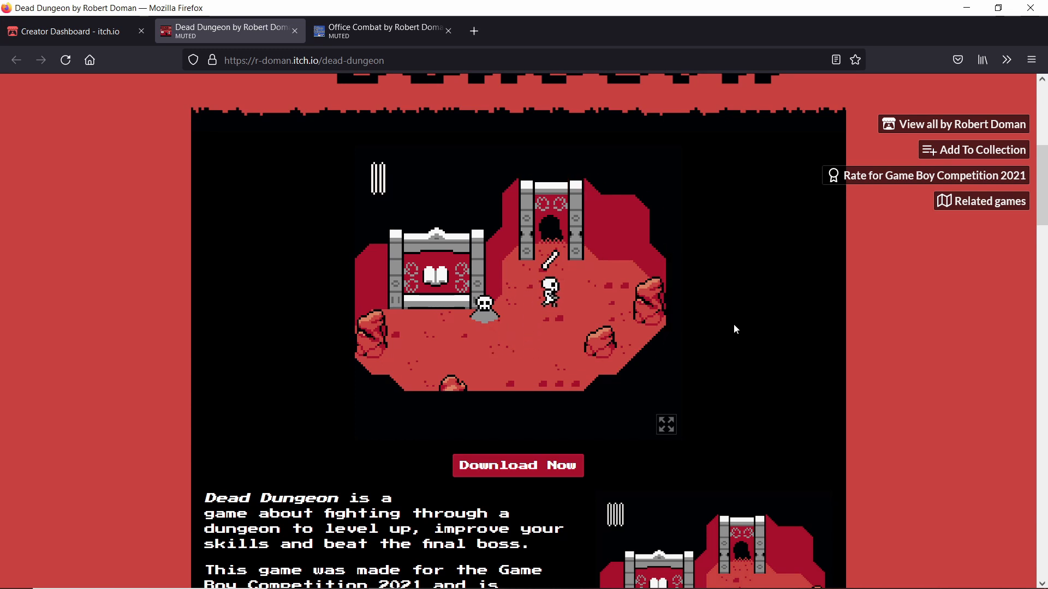
key("Down")
key("Left")
Return to the Office Combat page and advance through the coworker's dialogue about printing copies
left_click(387, 27)
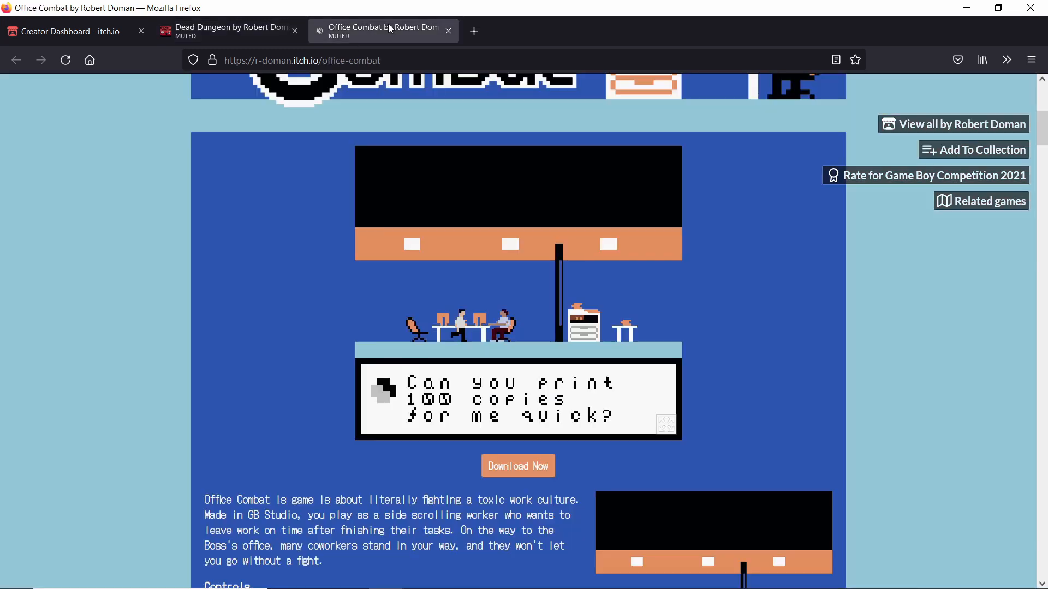
key("z")
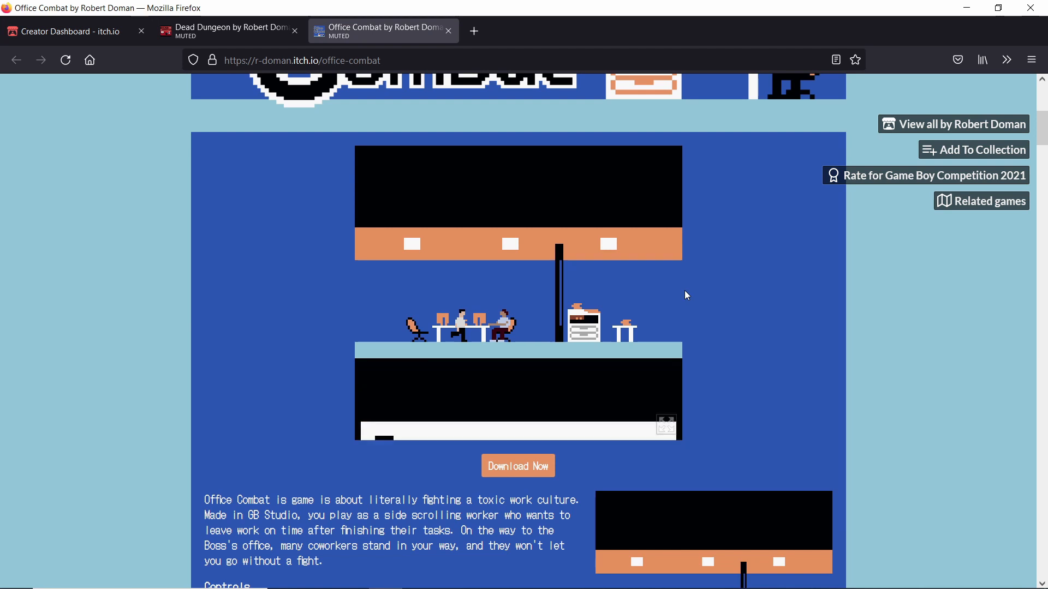
key("z")
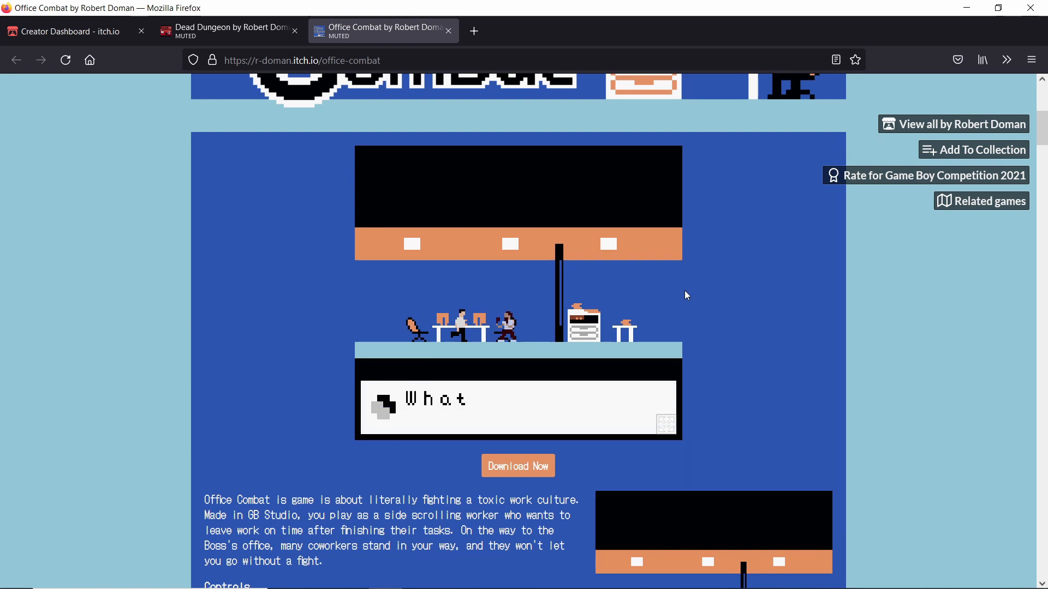
key("z")
key("z")
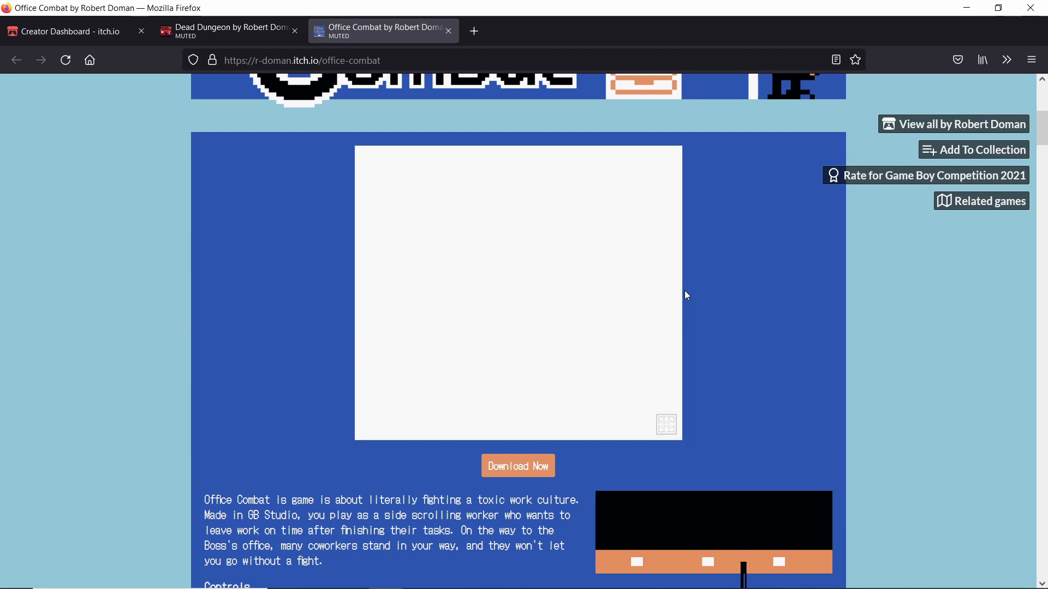
Jump the office worker over the desk and onto the copier, turning him to face each way
key("x")
key("Right")
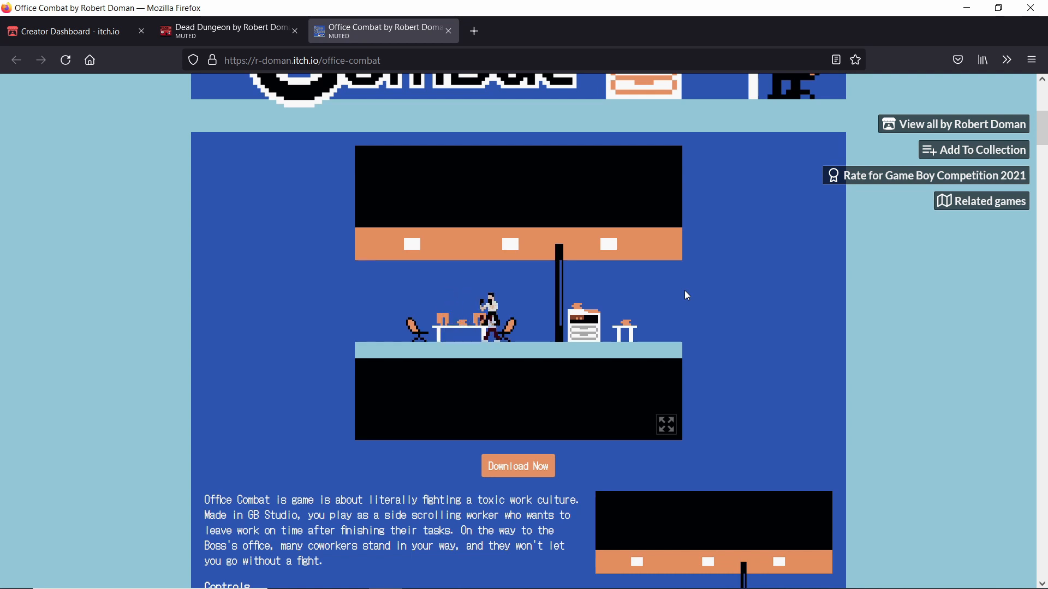
key("x")
key("Left")
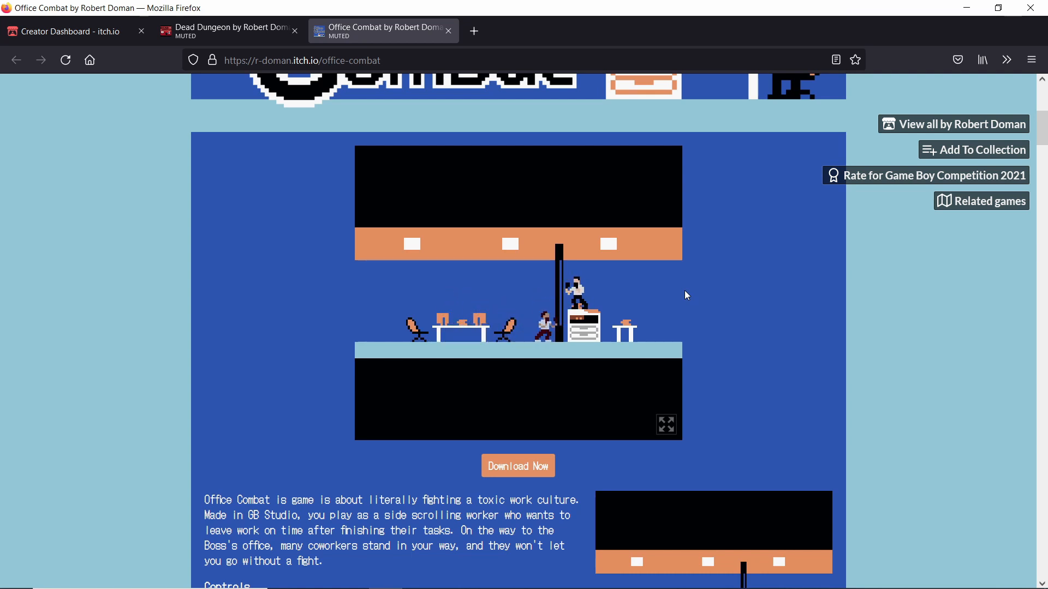
key("Right")
key("Left")
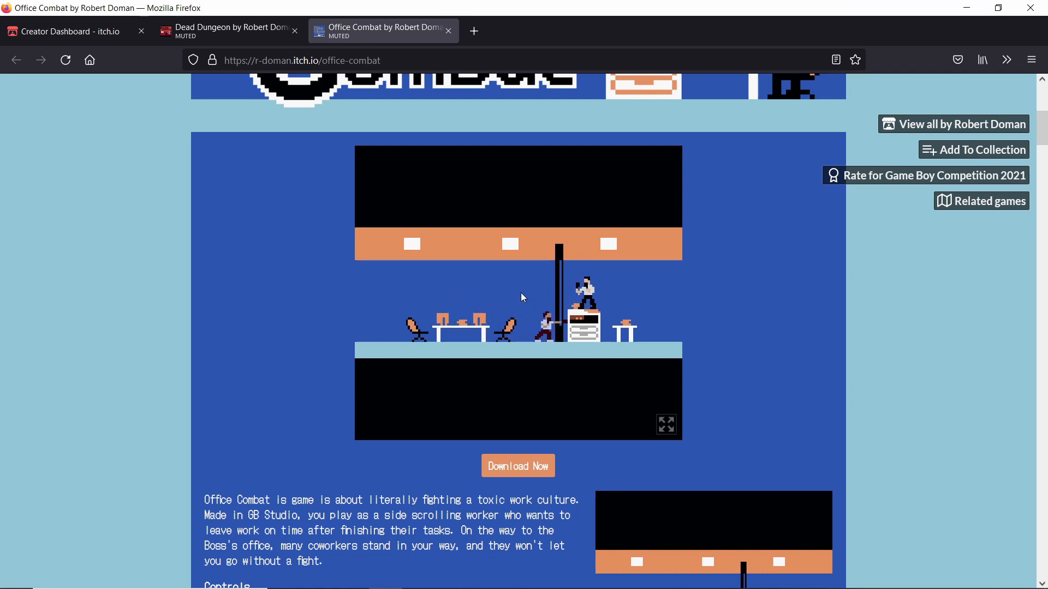
Glance over the Office Combat description and go back to the Dead Dungeon page
scroll(529, 270, "down", 2)
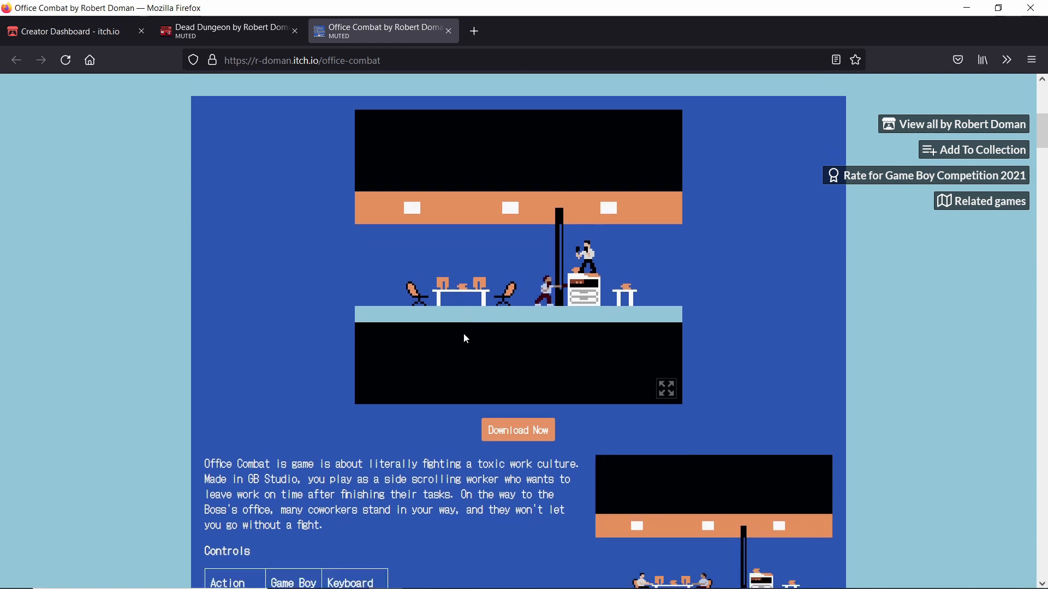
scroll(298, 303, "up", 2)
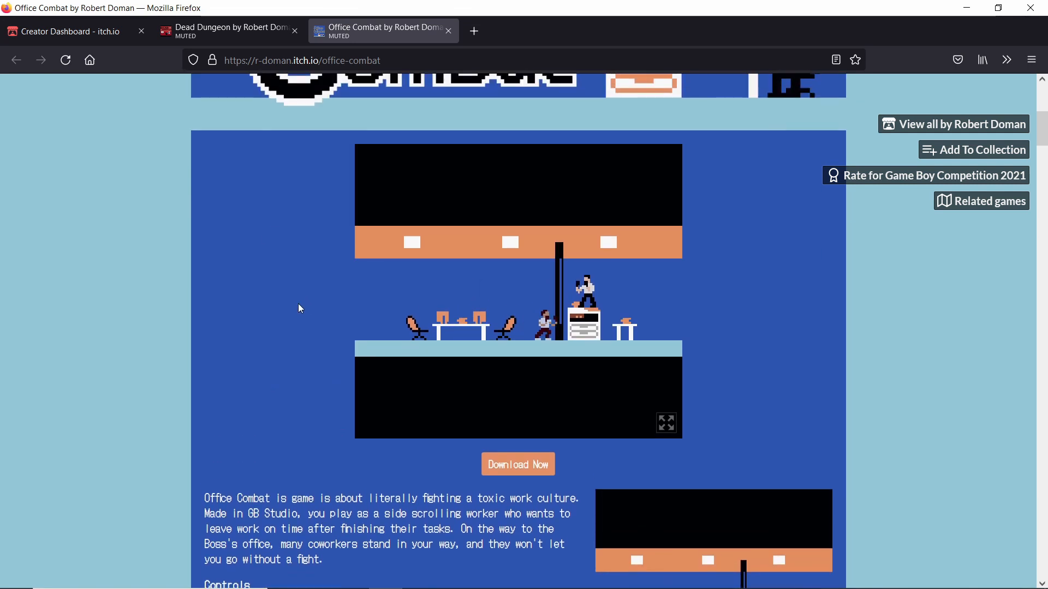
left_click(230, 29)
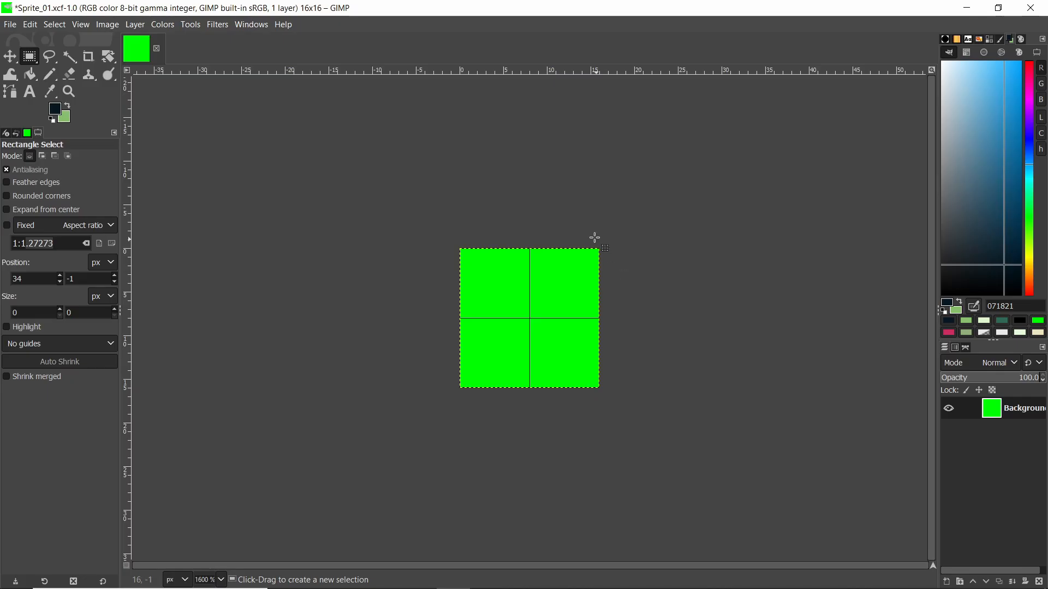
In GIMP, outline a round head about 10 by 10 pixels at the sprite's upper edge with the Pencil in colour 071821
key("n")
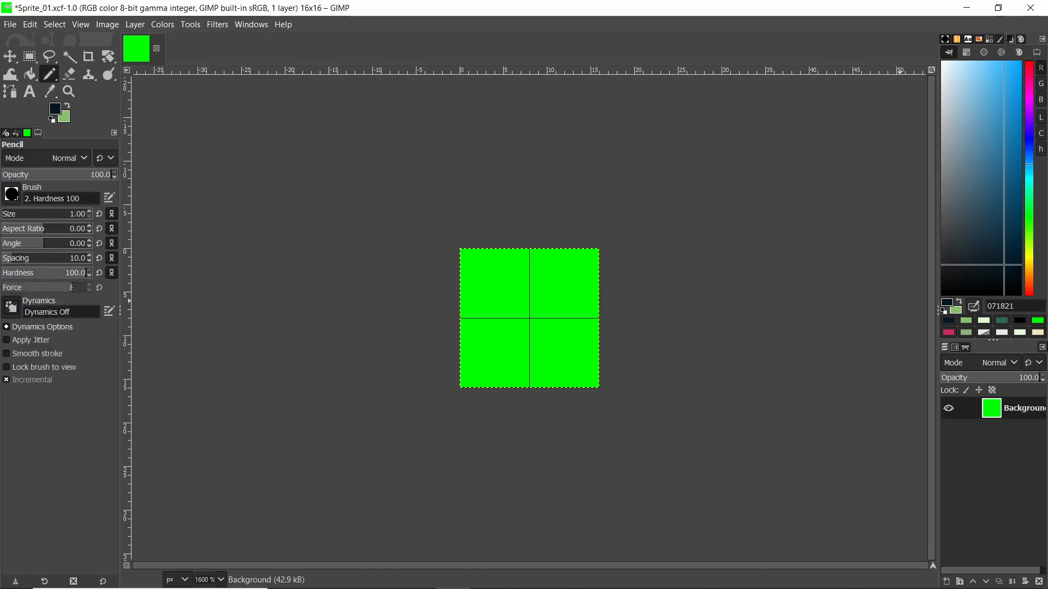
left_click(986, 323)
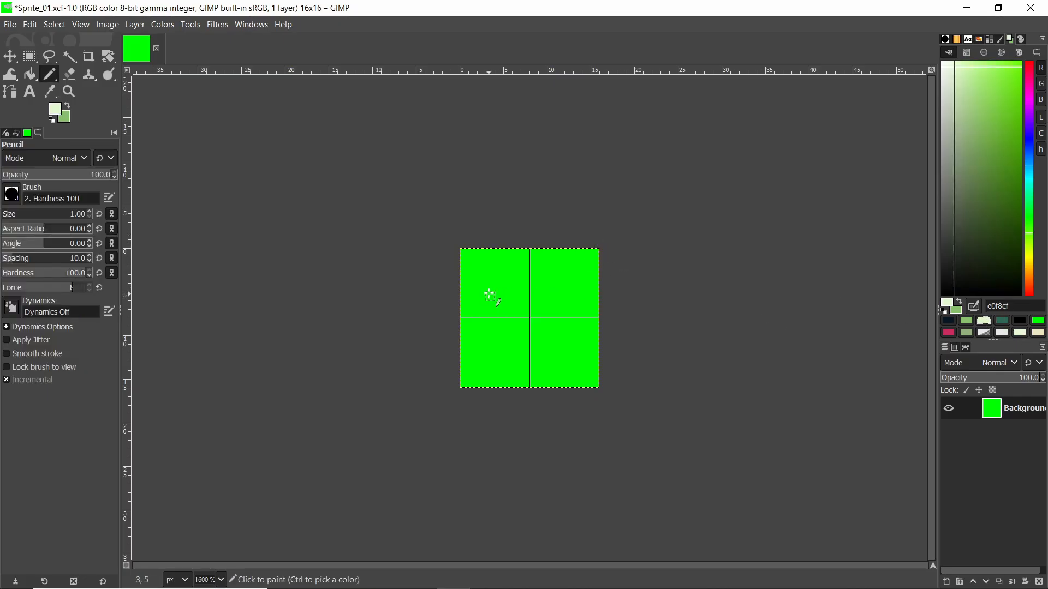
scroll(519, 290, "up", 2, "ctrl")
left_click(950, 327)
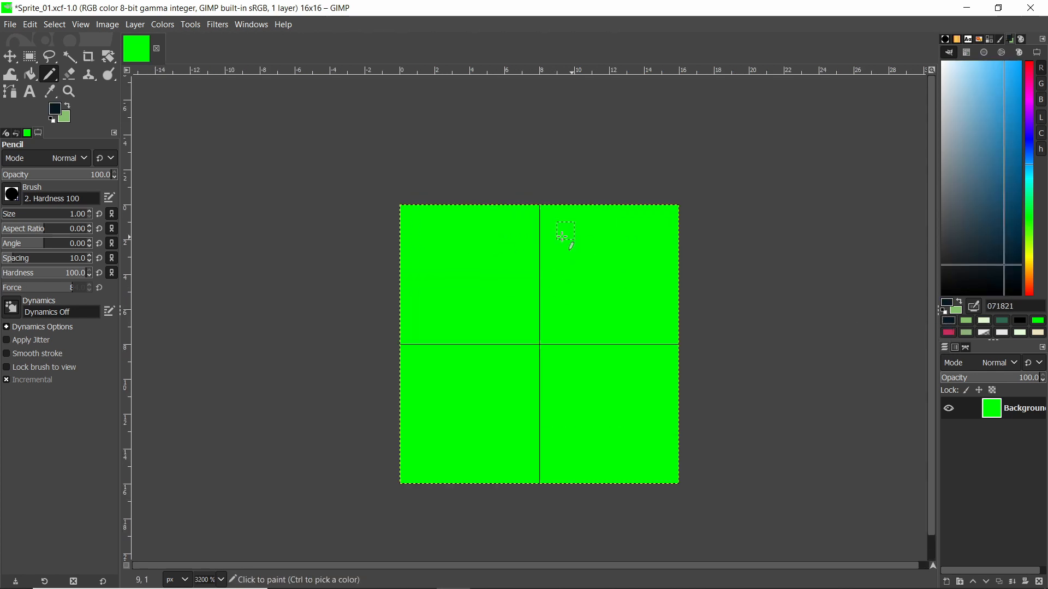
mouse_move(503, 209)
left_mouse_down()
mouse_move(580, 215)
mouse_move(620, 263)
mouse_move(567, 365)
mouse_move(468, 323)
mouse_move(483, 218)
left_mouse_up()
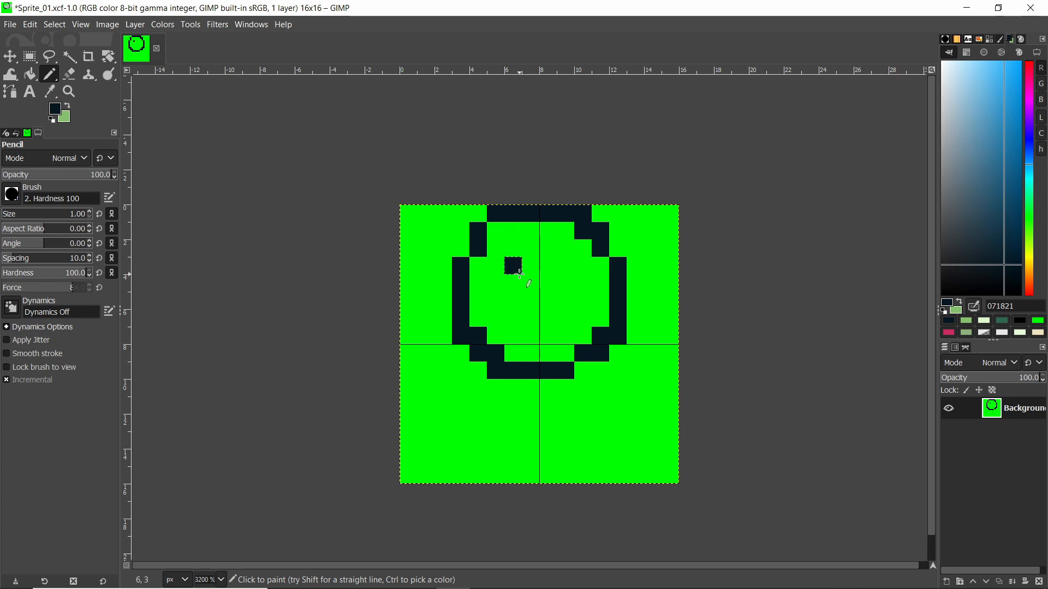
Try two square 2-by-2-pixel eyes inside the head and clear them with the background green 00ff03
mouse_move(521, 284)
left_mouse_down()
mouse_move(529, 274)
mouse_move(504, 297)
mouse_move(577, 293)
left_mouse_up()
key("ctrl+z")
key("ctrl+z")
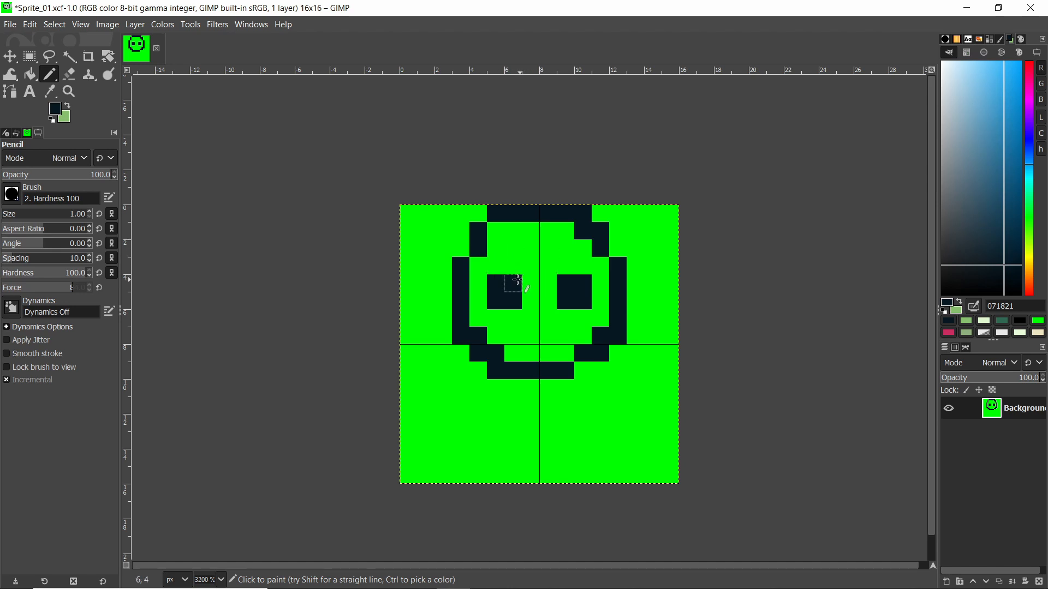
key("shift+e")
mouse_move(503, 288)
left_mouse_down()
mouse_move(518, 306)
mouse_move(584, 301)
mouse_move(587, 283)
mouse_move(566, 285)
left_mouse_up()
key("n")
left_click(507, 265, "ctrl")
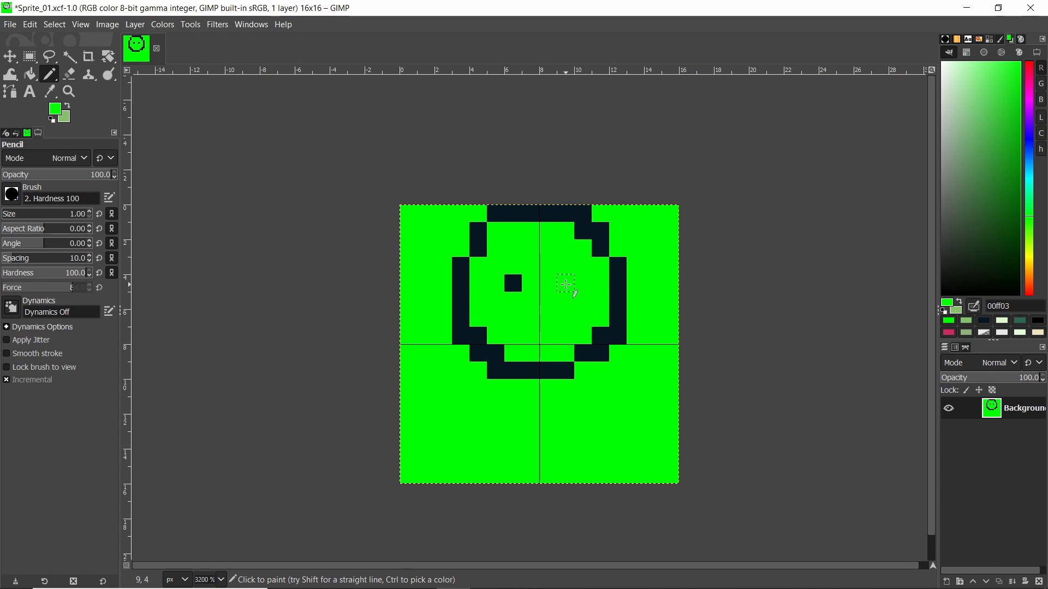
left_click(512, 283)
Draw two single-pixel eyes in colour 071821 inside the head, at pixels 6,4 and 9,4
left_click(984, 321)
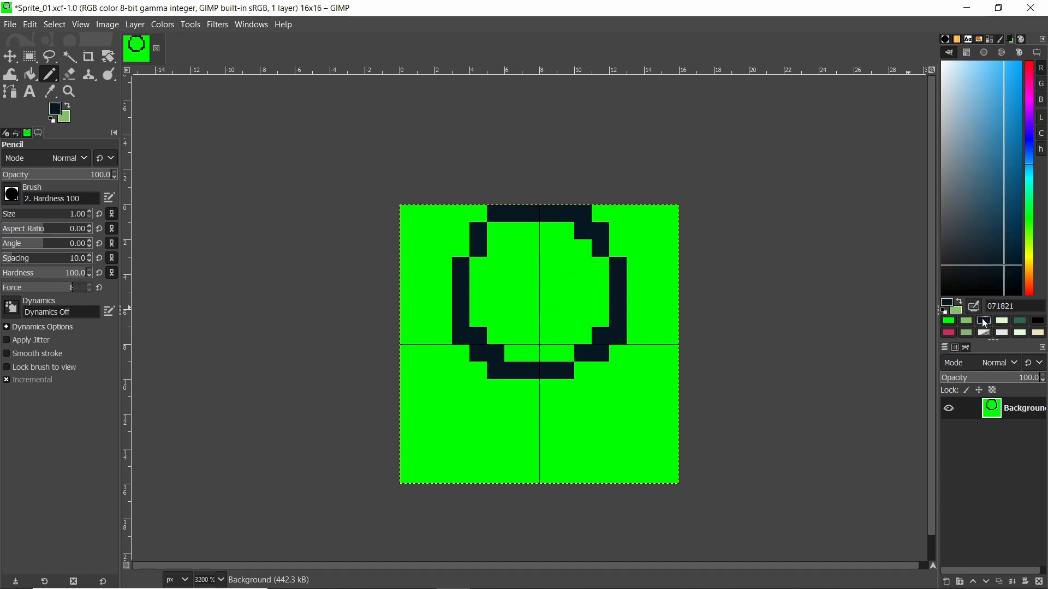
left_click(513, 284)
left_click(566, 284)
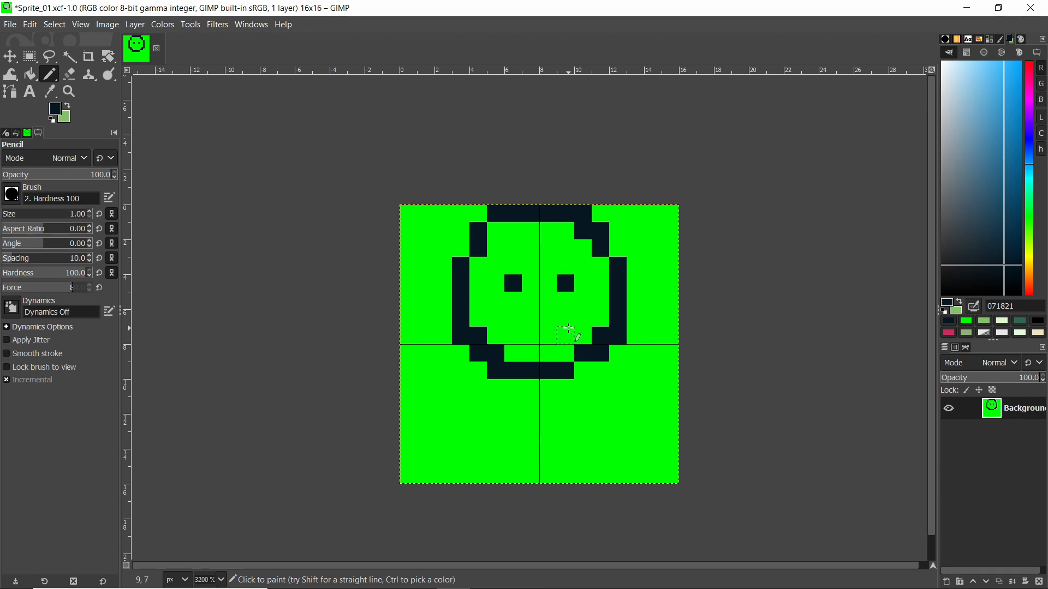
Redraw the head outline smaller around the eyes, about 8 pixels wide and 7 pixels tall
mouse_move(599, 284)
left_mouse_down()
mouse_move(601, 315)
mouse_move(545, 335)
mouse_move(494, 315)
mouse_move(491, 304)
left_mouse_up()
left_click_drag(491, 304, 479, 318)
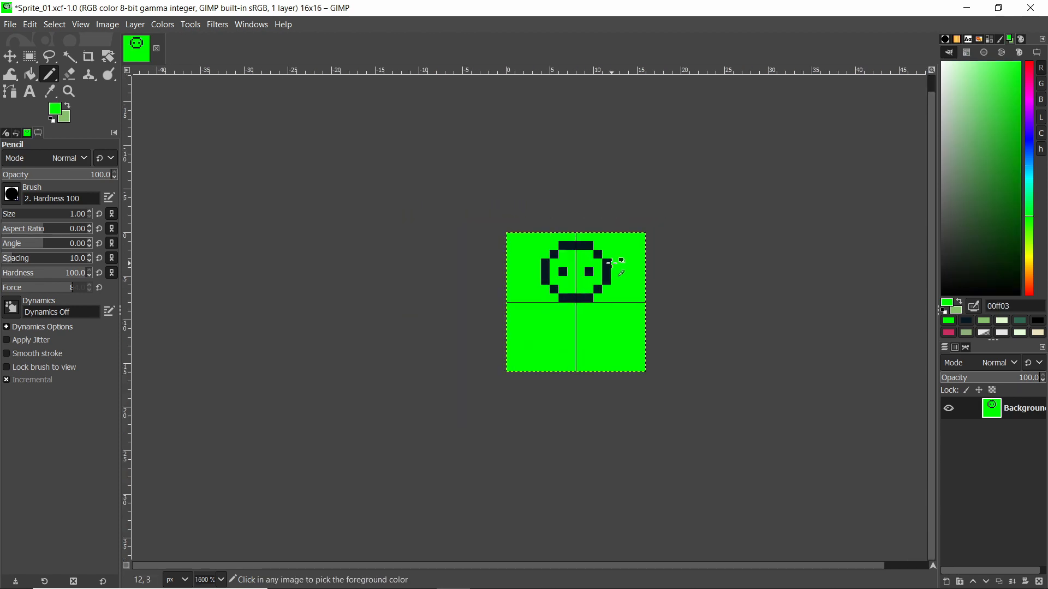
scroll(591, 288, "up", 2, "ctrl")
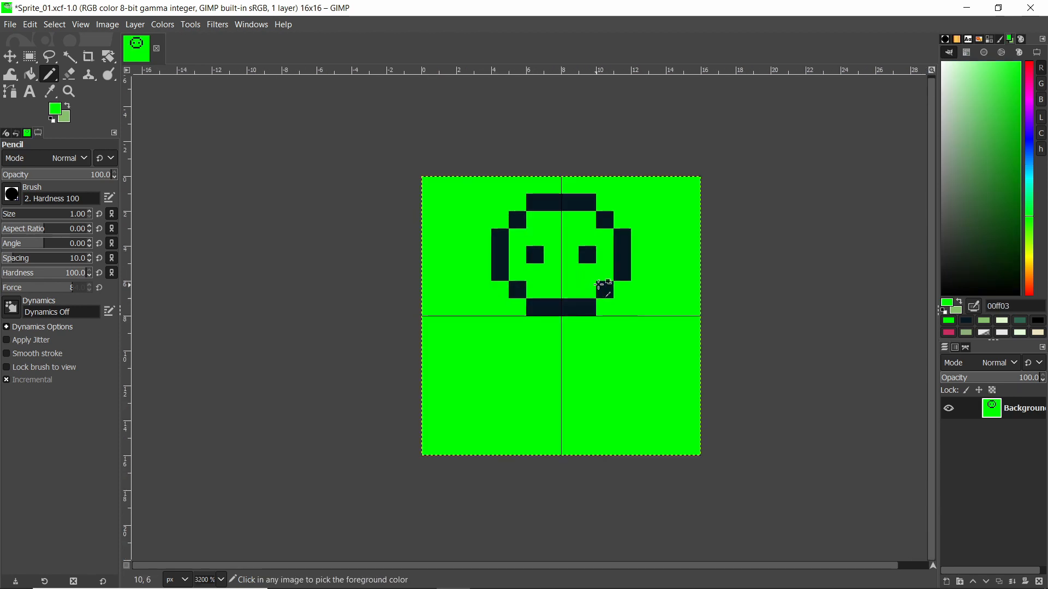
Try a dark two-pixel mouth in colour 071821 just above the chin outline and undo it
left_click(611, 289, "ctrl")
scroll(594, 266, "up", 1, "ctrl")
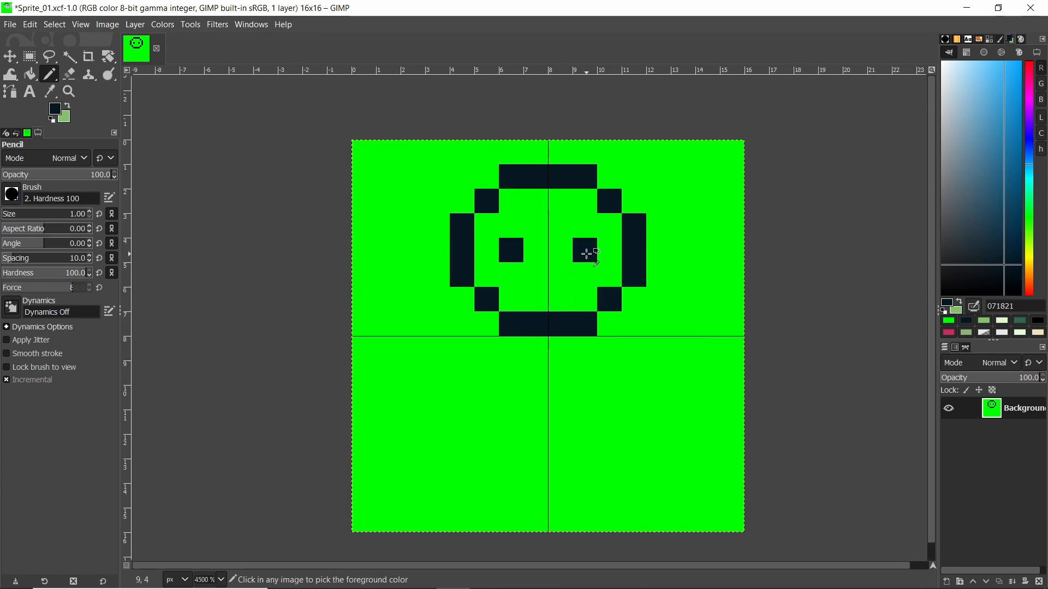
left_click(651, 359, "ctrl")
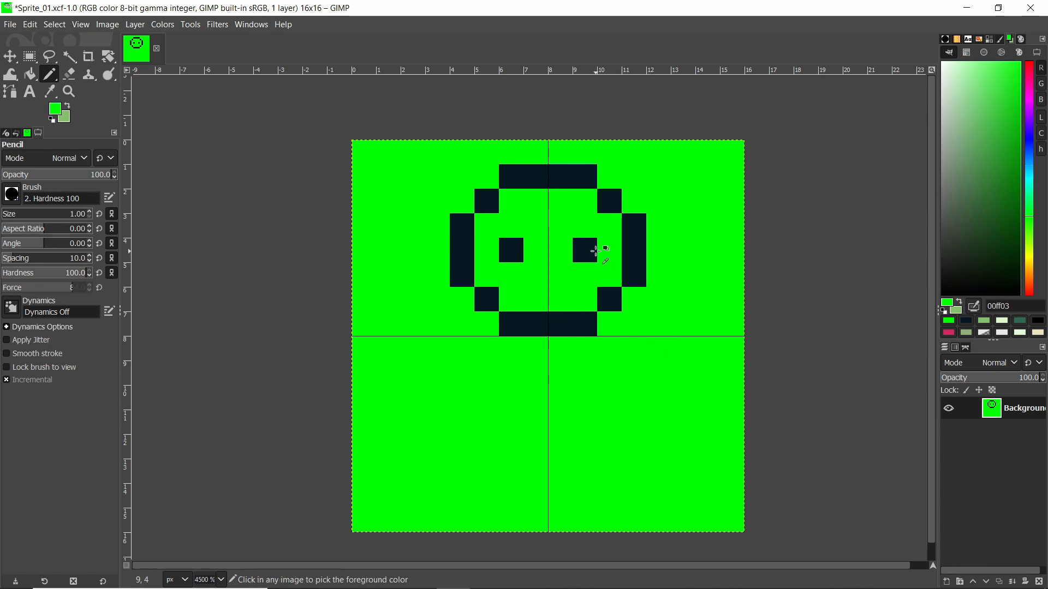
left_click(590, 251, "ctrl")
left_click(533, 298)
left_click(563, 301)
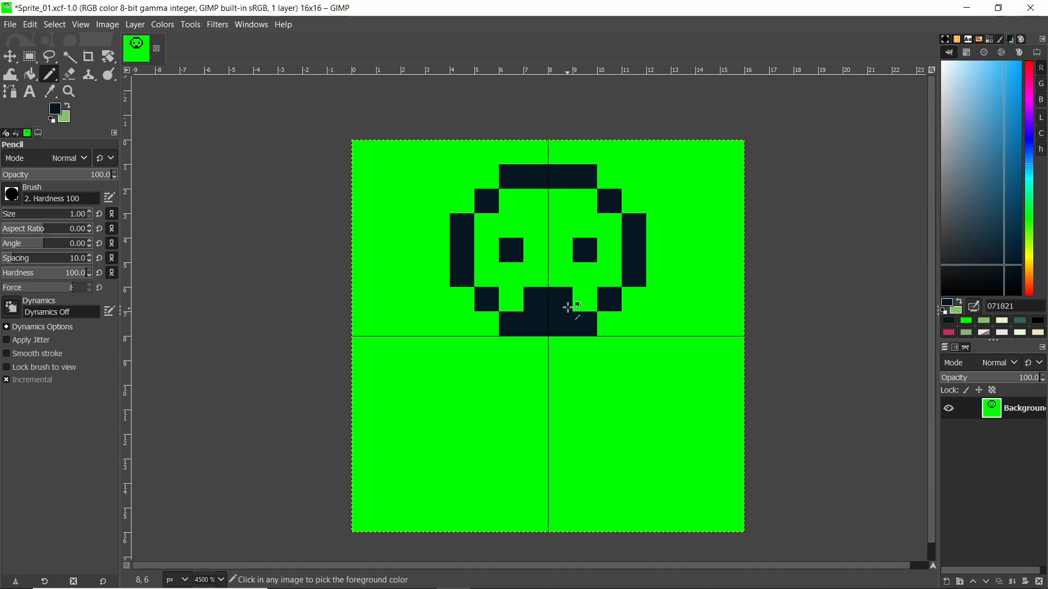
scroll(567, 300, "down", 2, "ctrl")
scroll(584, 291, "up", 2, "ctrl")
key("ctrl+z")
key("ctrl+z")
left_click(514, 302)
key("ctrl+z")
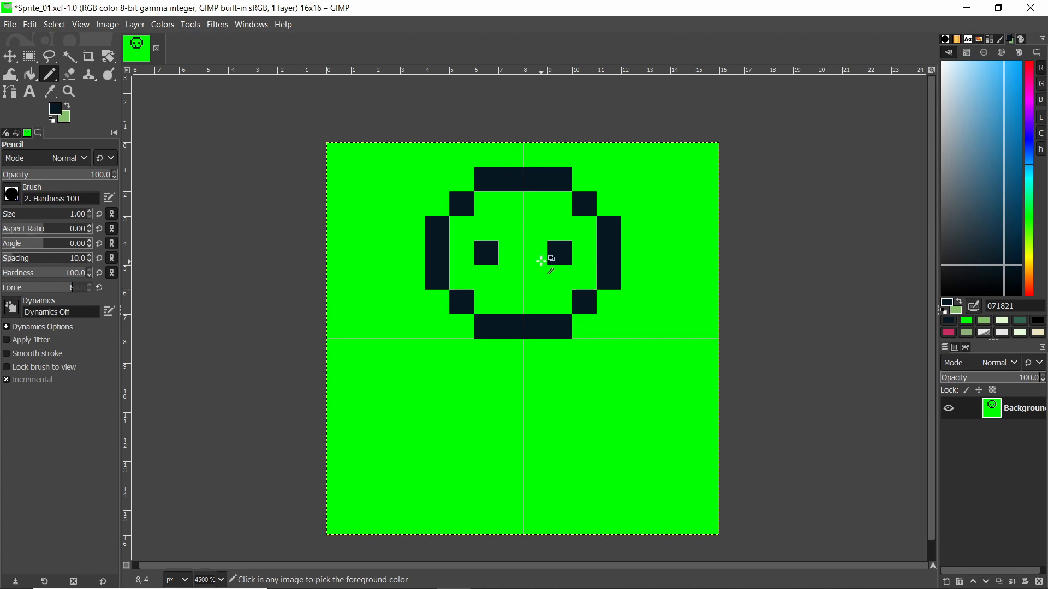
Try an extra dark pixel next to one of the eyes and undo it
left_click(541, 251)
scroll(555, 296, "down", 1, "ctrl")
key("ctrl+z")
scroll(556, 280, "up", 1, "ctrl")
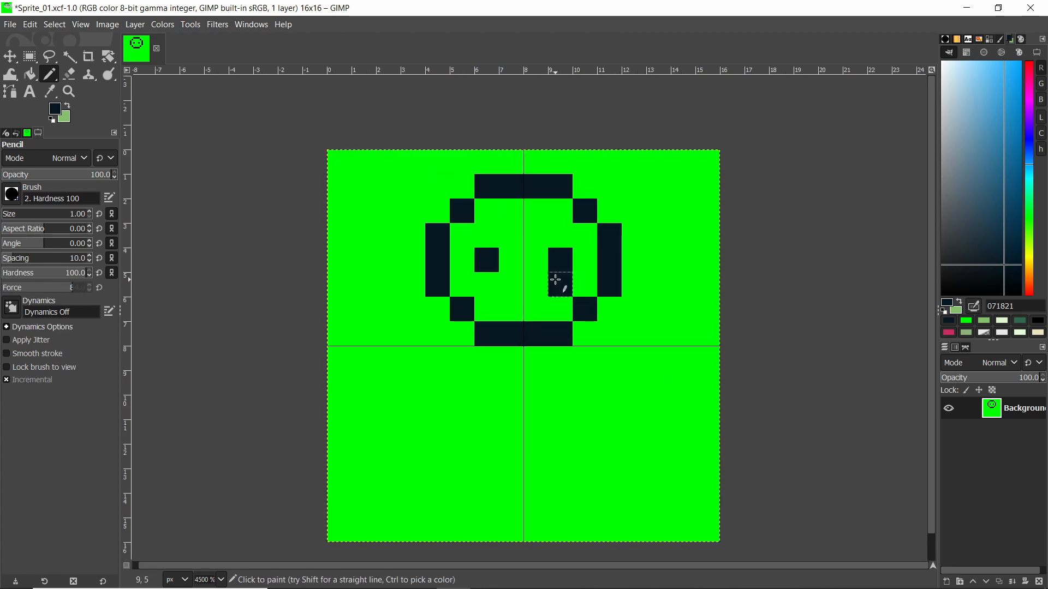
Paint a two-pixel mouth in 86c06c above the chin, and Bucket Fill the face with e0f8cf with diagonal neighbors turned off
left_click(984, 320)
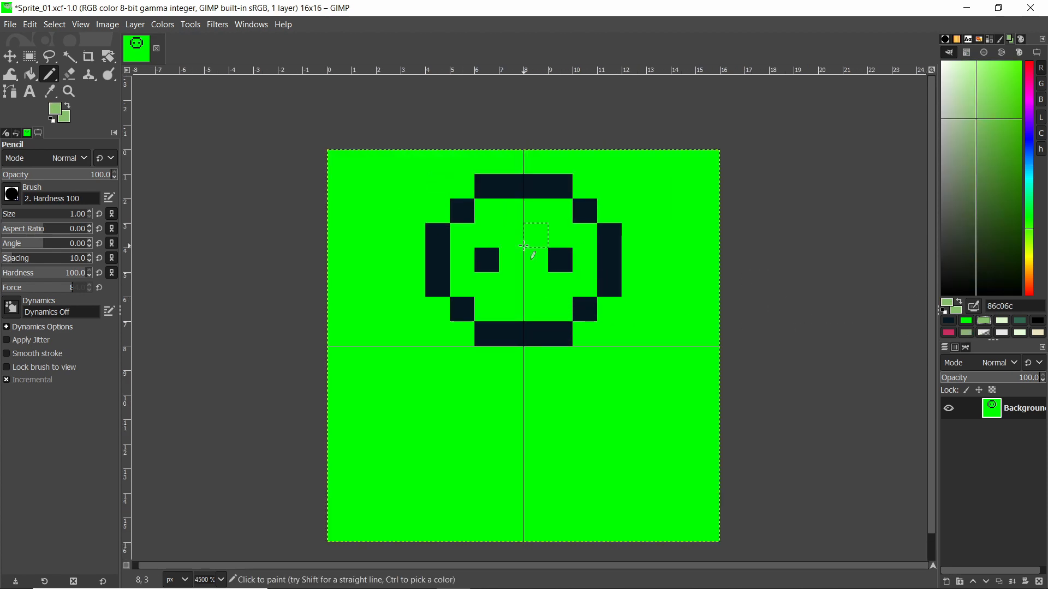
left_click_drag(513, 307, 537, 308)
left_click(1004, 321)
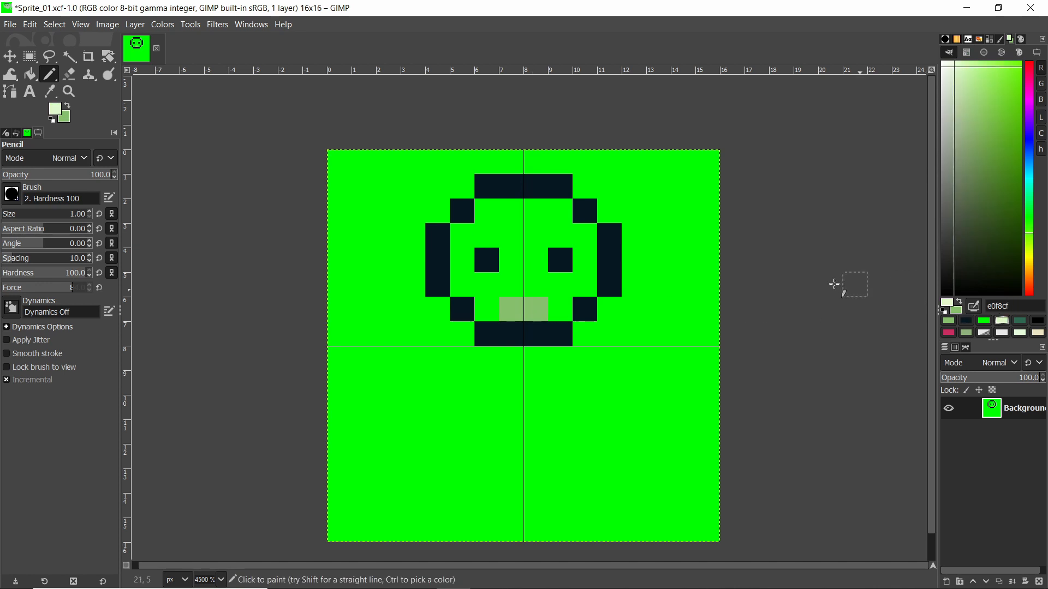
key("shift+b")
left_click(522, 219)
key("ctrl+z")
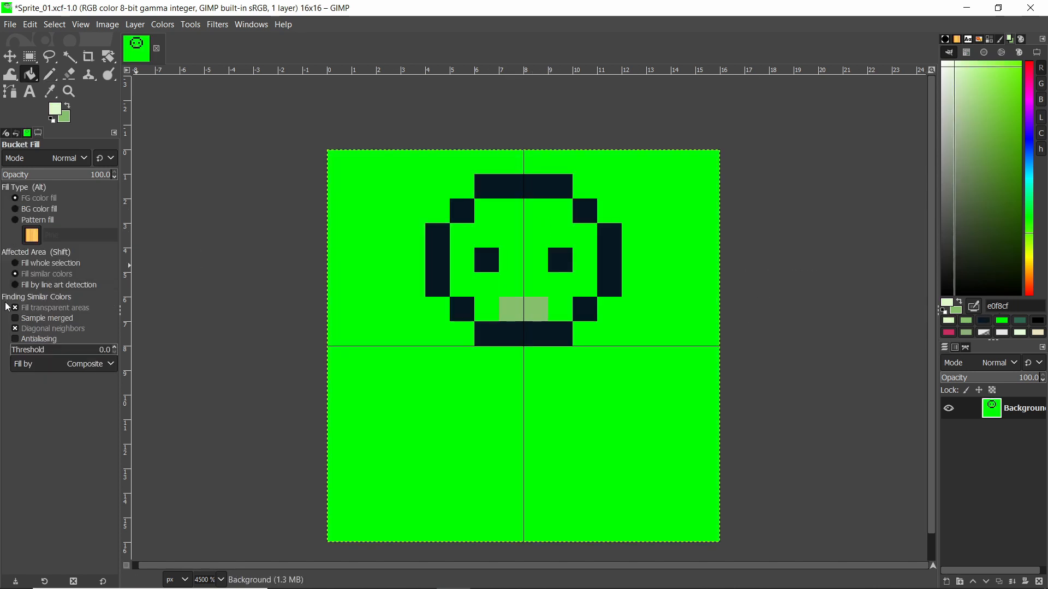
left_click(15, 328)
left_click(507, 228)
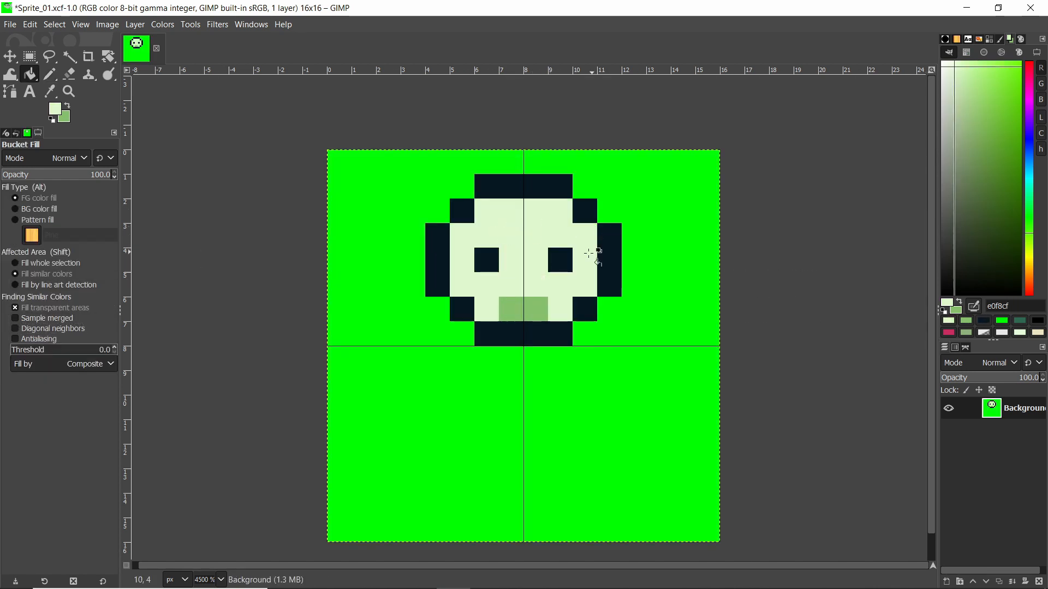
Pick the mouth's green 86c06c and pencil one shading pixel directly above each eye
key("n")
left_click(533, 304, "ctrl")
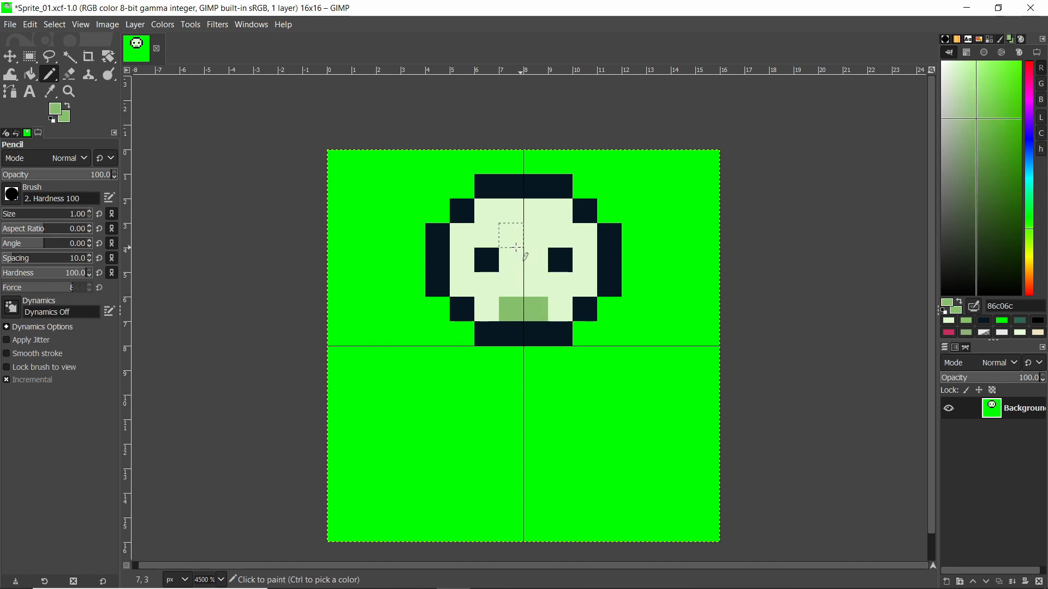
left_click(483, 237)
left_click(560, 236)
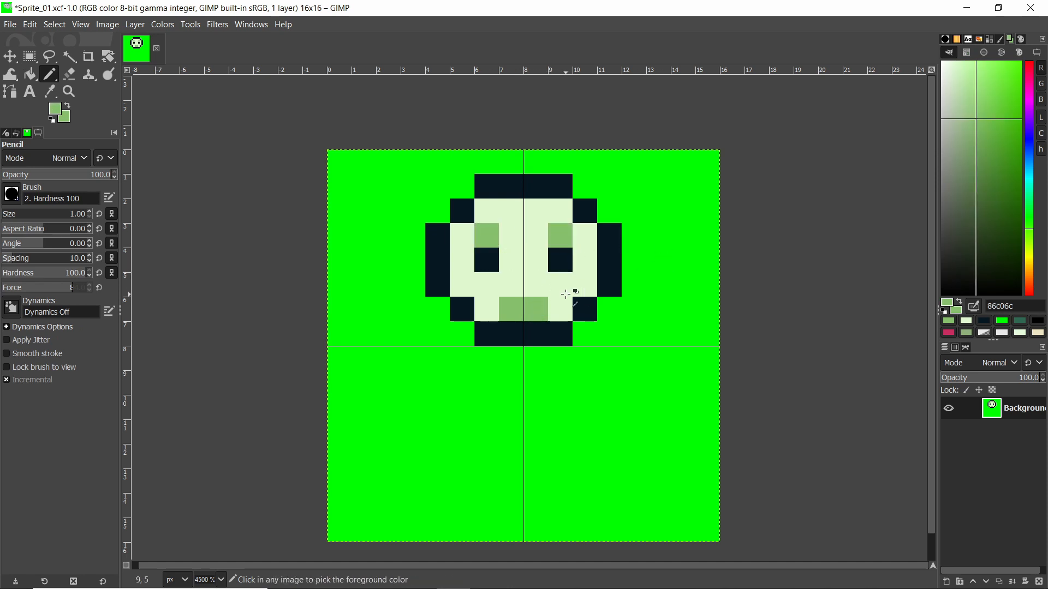
scroll(567, 290, "down", 1, "ctrl")
scroll(542, 279, "down", 1, "ctrl")
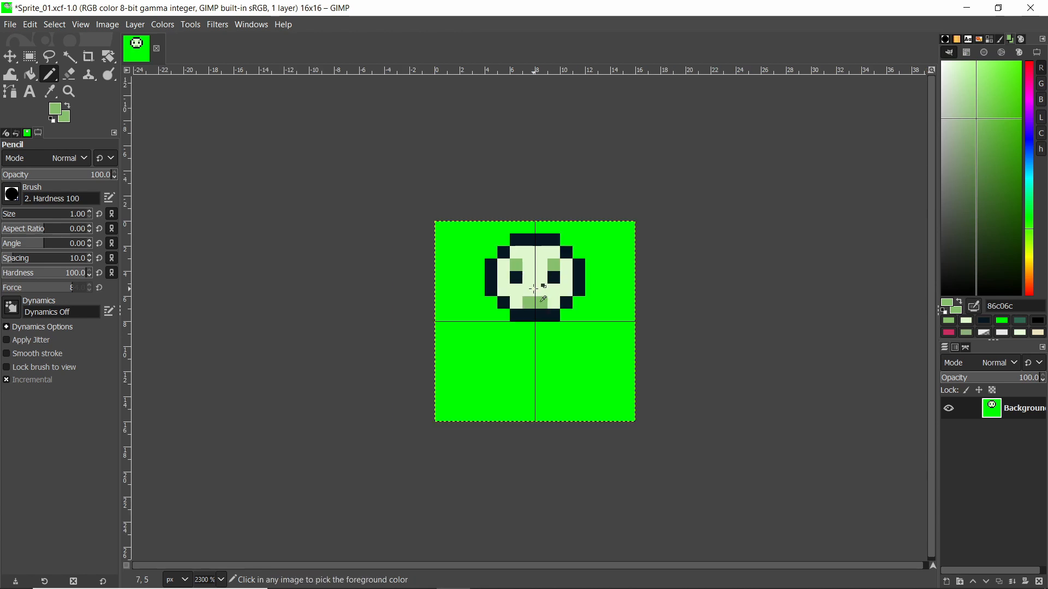
scroll(539, 282, "up", 2, "ctrl")
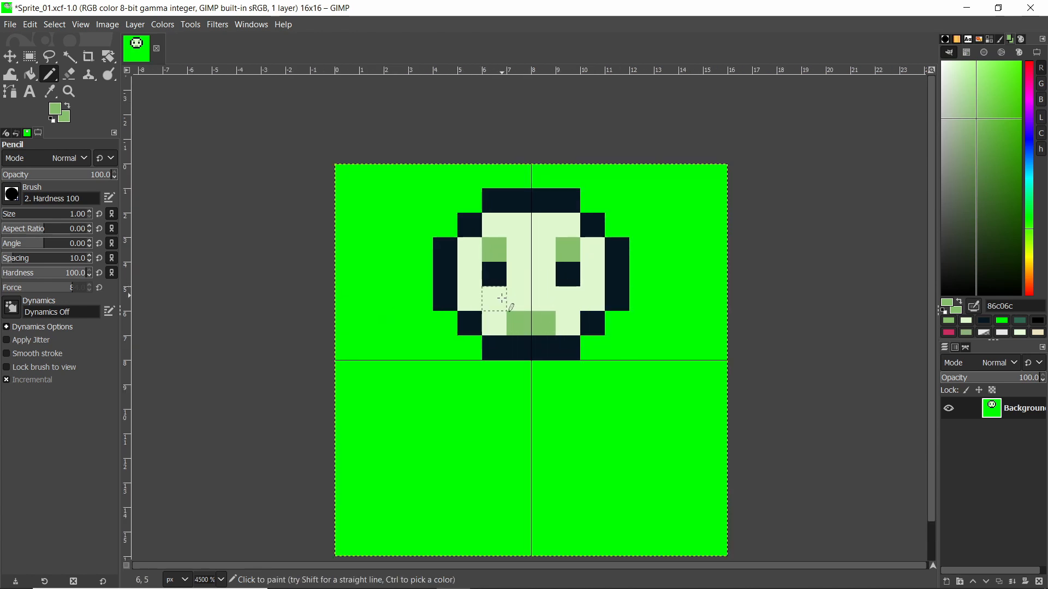
Pencil one 86c06c shading pixel directly below each eye, and paint over the mouth with the face colour e0f8cf
left_click(501, 298)
left_click(564, 298)
left_click(537, 300, "ctrl")
left_click_drag(537, 321, 525, 319)
scroll(572, 294, "down", 3, "ctrl")
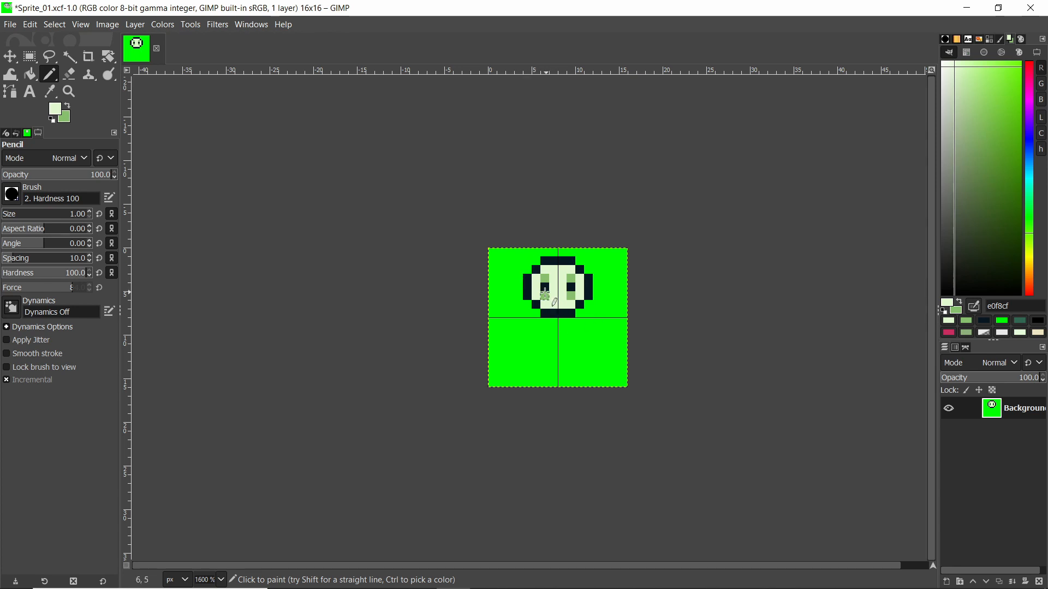
Pencil shoulders and long vertical arm outlines below the skull in 071821, and undo a trial inner arm line
scroll(570, 295, "up", 2, "ctrl")
left_click(533, 334, "ctrl")
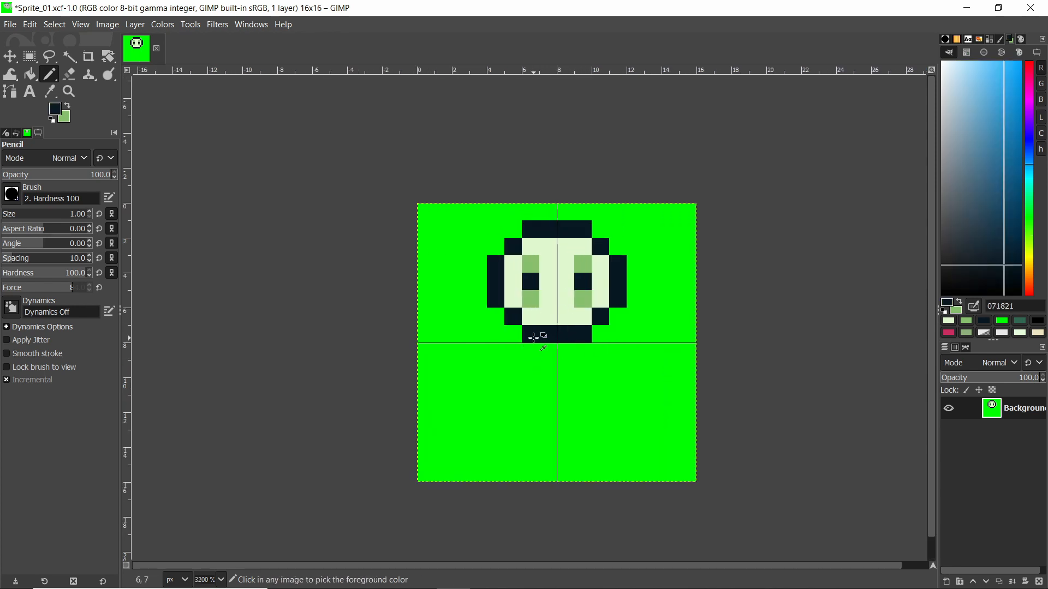
left_click(502, 341)
left_click(616, 338)
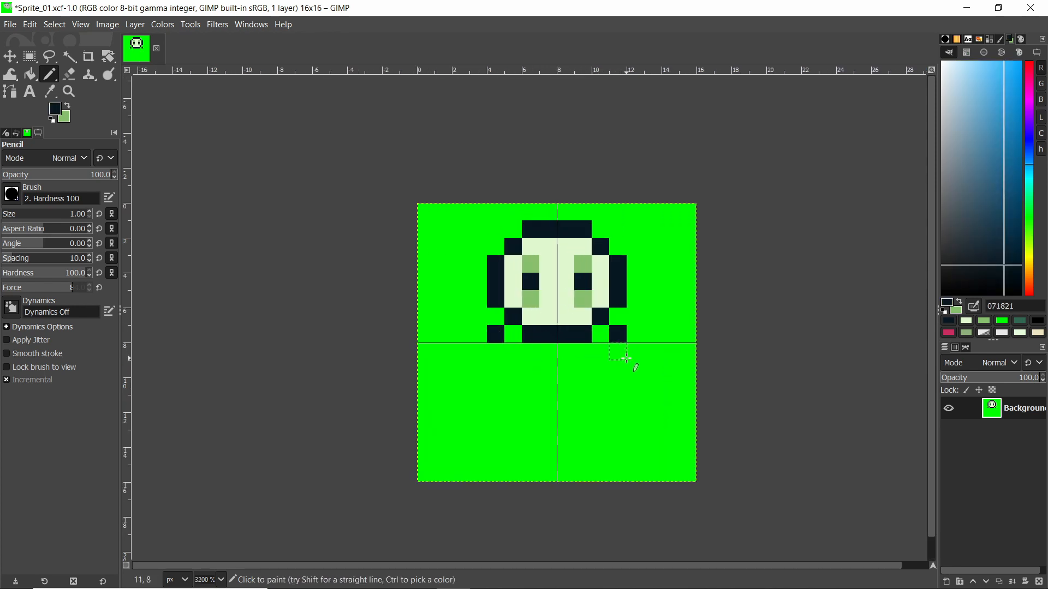
left_click(633, 368, "shift")
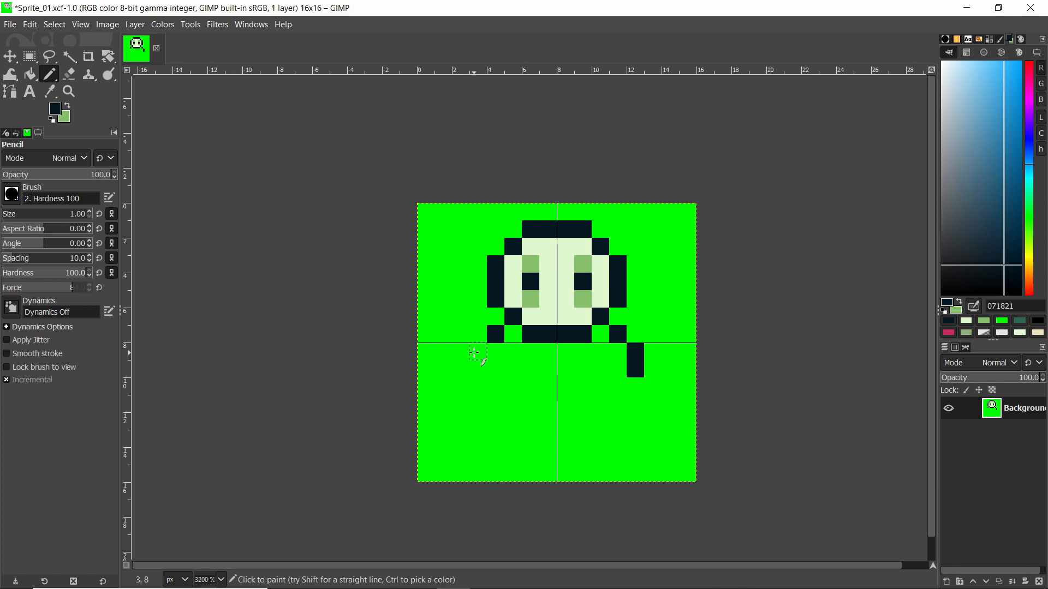
left_click_drag(474, 353, 476, 452)
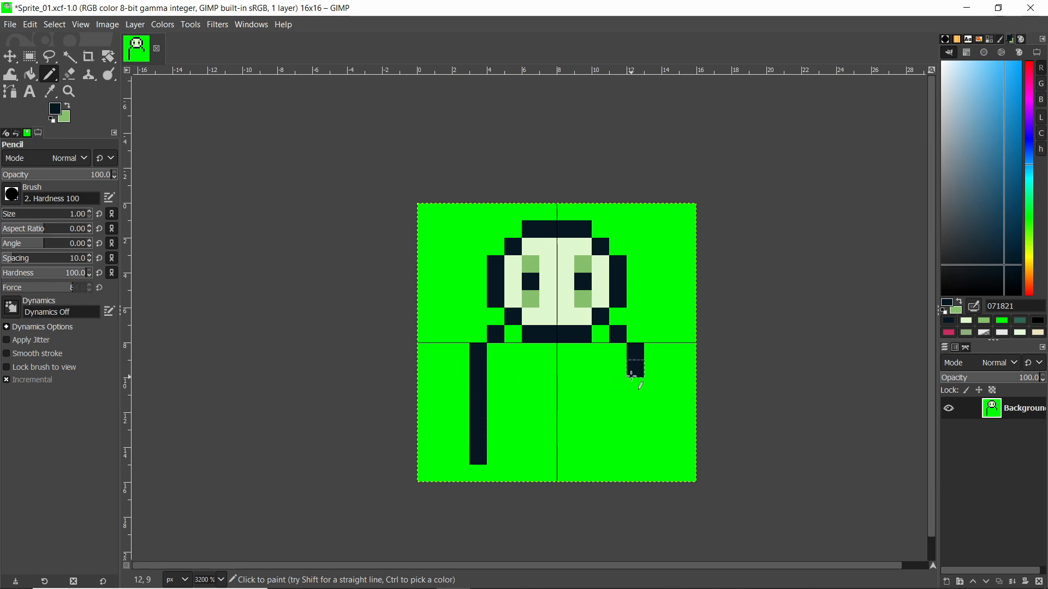
left_click_drag(631, 375, 634, 458)
left_click_drag(510, 397, 512, 442)
key("ctrl+z")
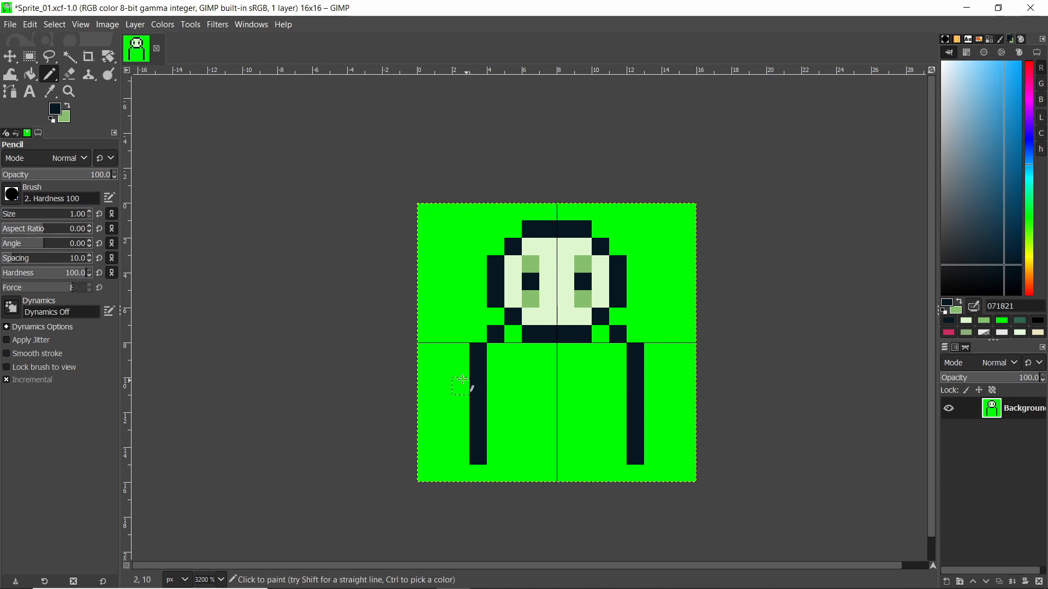
Shift the lower part of both arm outlines one pixel outward in 071821, erasing the old inner pixels with 00ff03
left_click_drag(456, 385, 460, 475)
mouse_move(652, 380)
left_mouse_down()
mouse_move(652, 473)
mouse_move(632, 437)
mouse_move(633, 385)
left_mouse_up()
left_click(622, 458, "ctrl")
left_click_drag(478, 384, 478, 473)
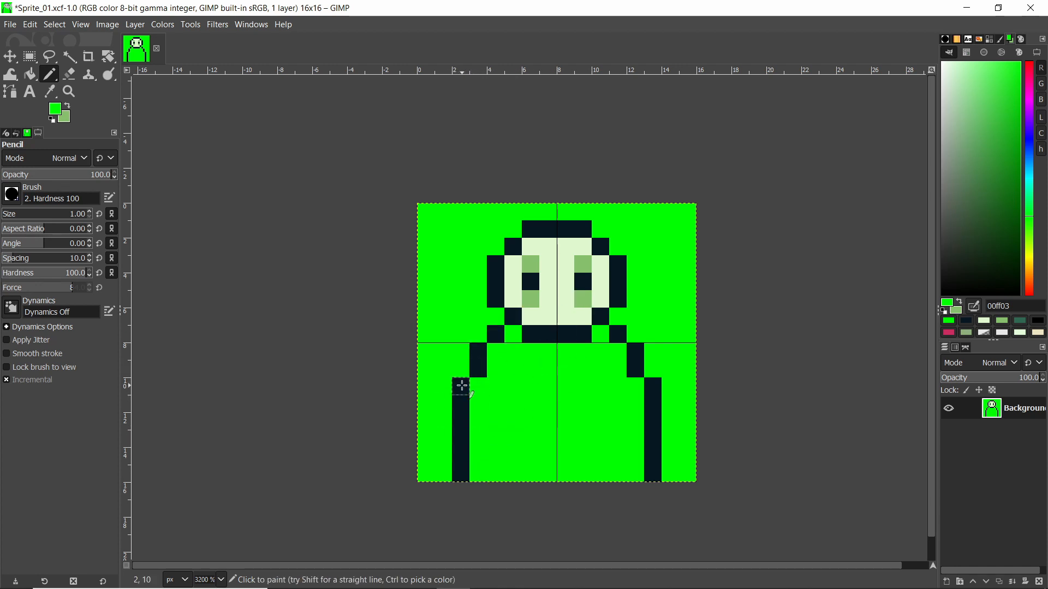
Switch to GB Studio and examine how the character sprites look in the Path to Sample Town scene
left_click(418, 579)
scroll(333, 478, "down", 2)
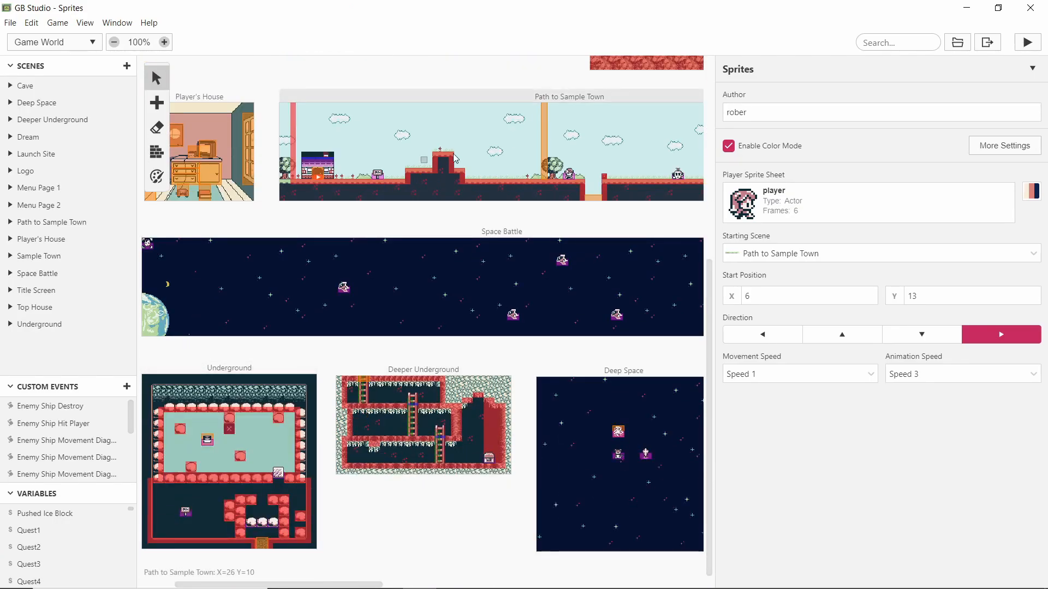
scroll(606, 180, "up", 10, "ctrl")
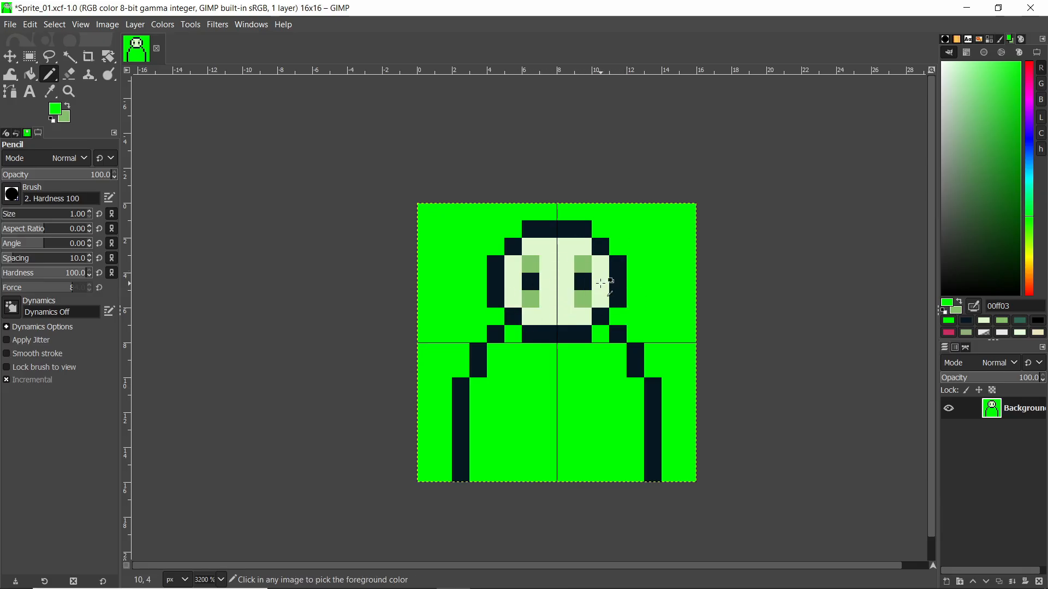
Back in GIMP, pick the face colour e0f8cf and paint over both eyes and their green shading
left_click(593, 309, "ctrl")
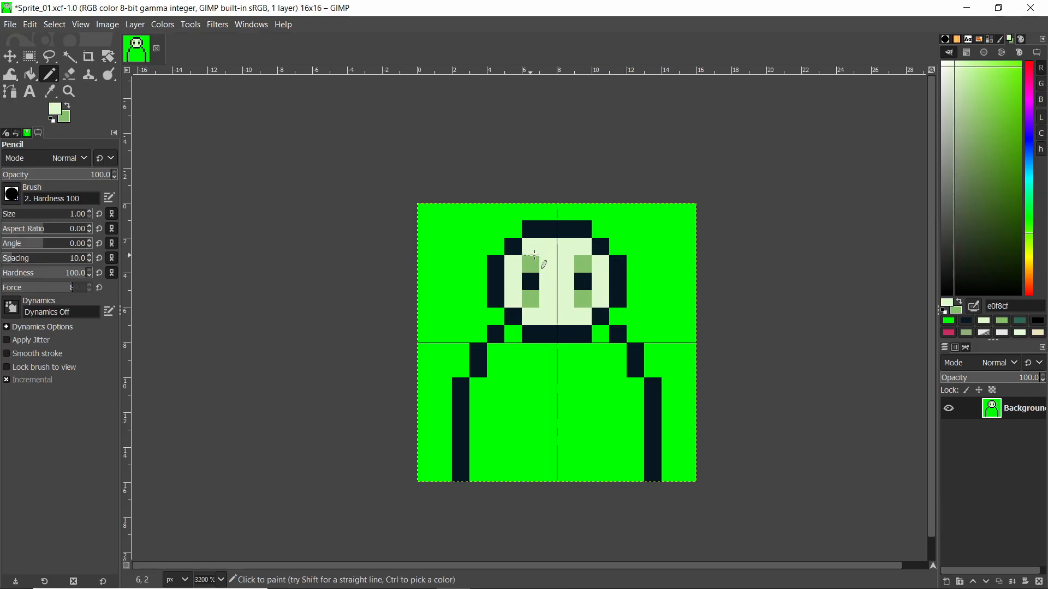
left_click(565, 332, "ctrl")
left_click(609, 291, "ctrl")
mouse_move(584, 300)
left_mouse_down()
mouse_move(537, 276)
mouse_move(543, 300)
mouse_move(523, 299)
left_mouse_up()
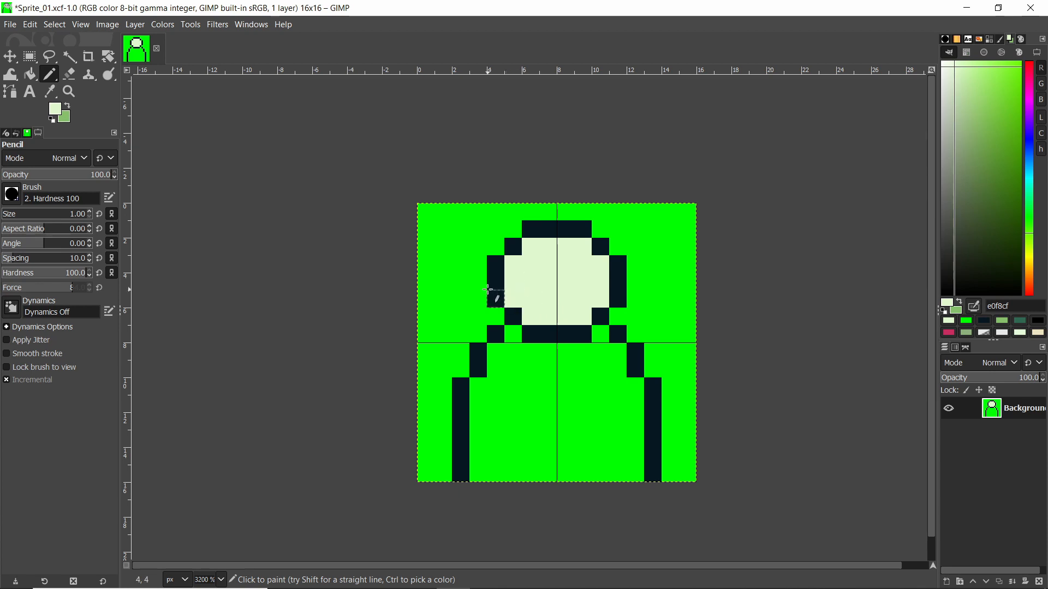
Pick the background green 00ff03 and Bucket Fill the dark skull and body outline with diagonal neighbors turned on
left_click(481, 280, "ctrl")
key("shift+b")
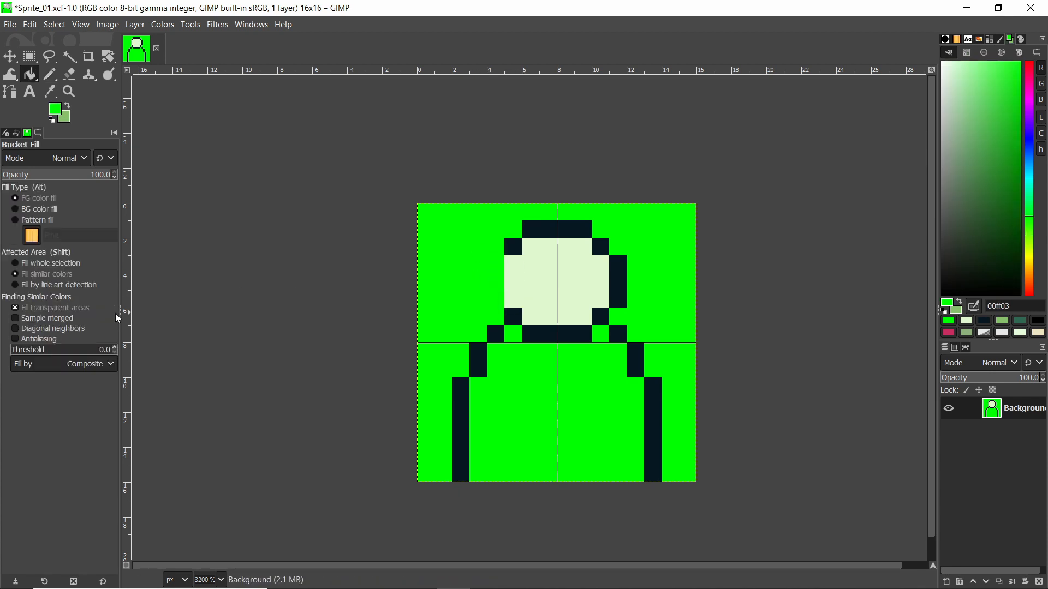
left_click(53, 329)
left_click(548, 236)
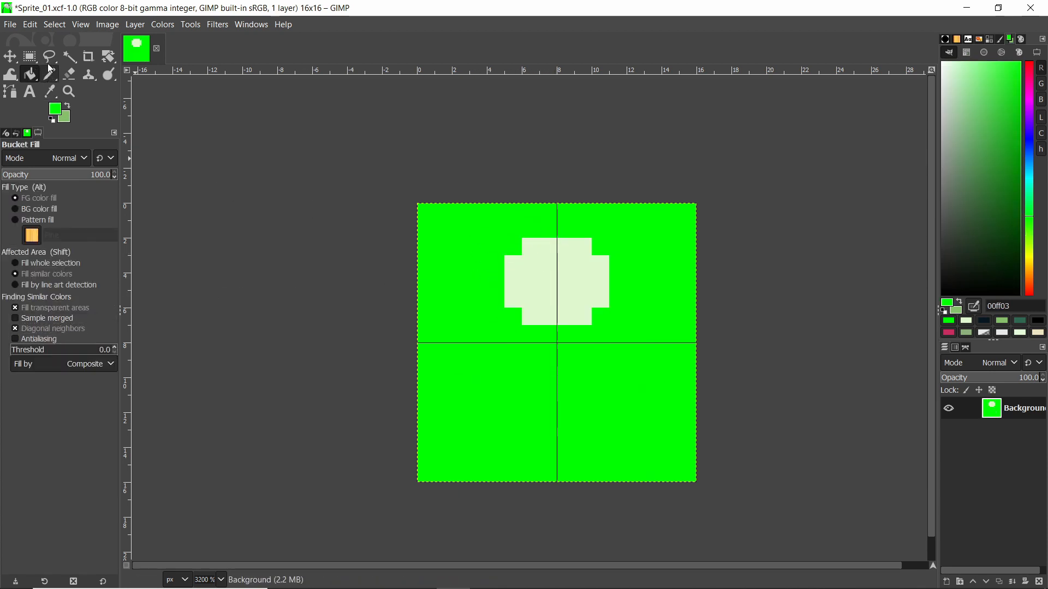
Bucket Fill the remaining light skull shape with 071821 and return to the Pencil
key("r")
key("n")
left_click(983, 320)
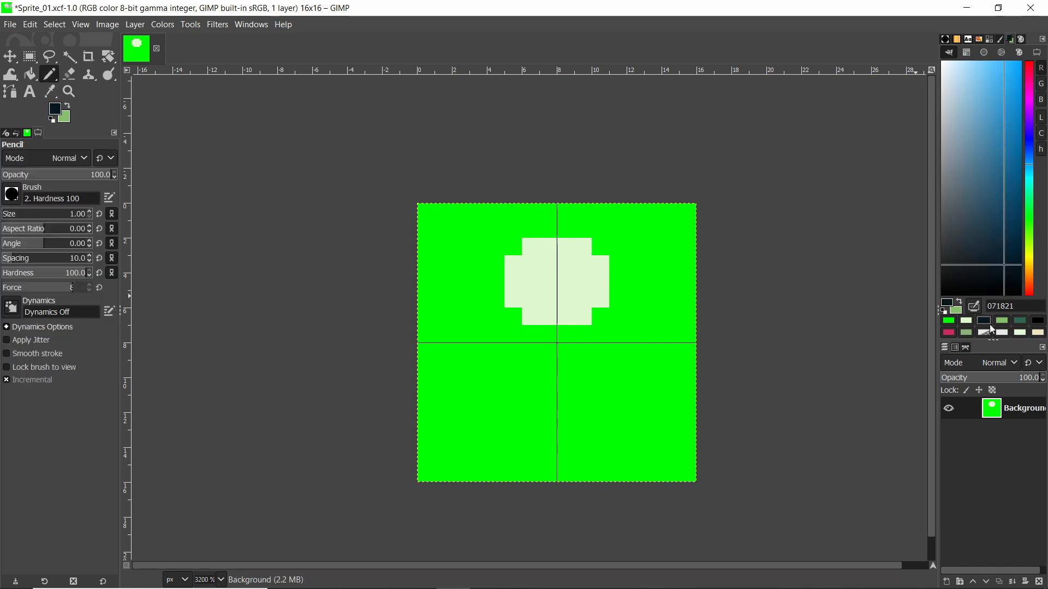
key("shift+b")
left_click(551, 271)
key("n")
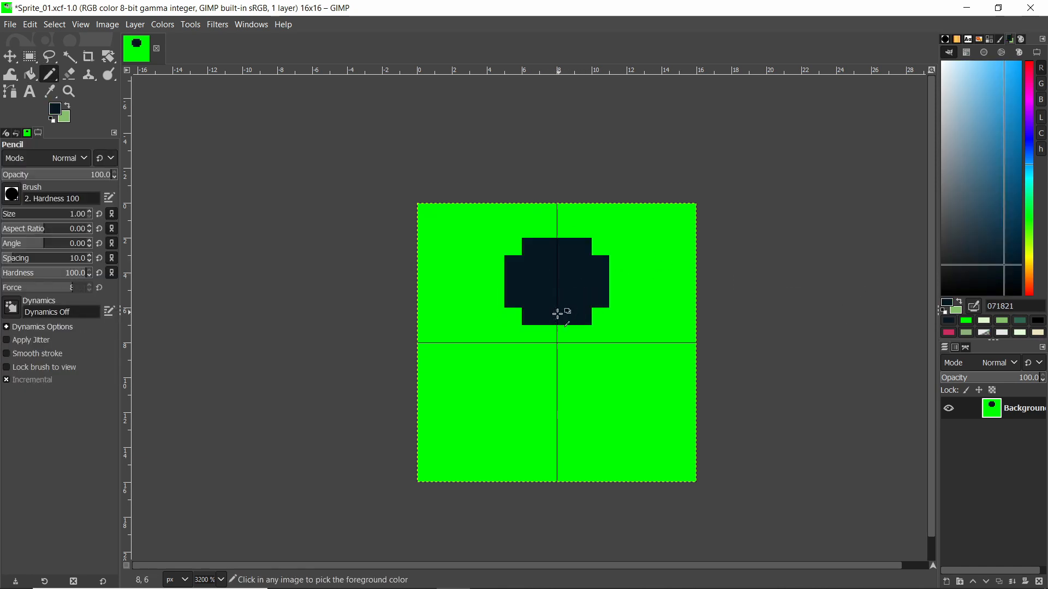
Trim the dark skull shape to a 4x3-pixel rectangle by painting its outer pixels with 00ff03
scroll(557, 311, "up", 1, "ctrl")
left_click(557, 355, "ctrl")
left_click(529, 317)
mouse_move(529, 318)
left_mouse_down()
mouse_move(519, 316)
mouse_move(638, 254)
mouse_move(627, 300)
left_mouse_up()
left_click_drag(606, 217, 512, 213)
left_click(502, 243)
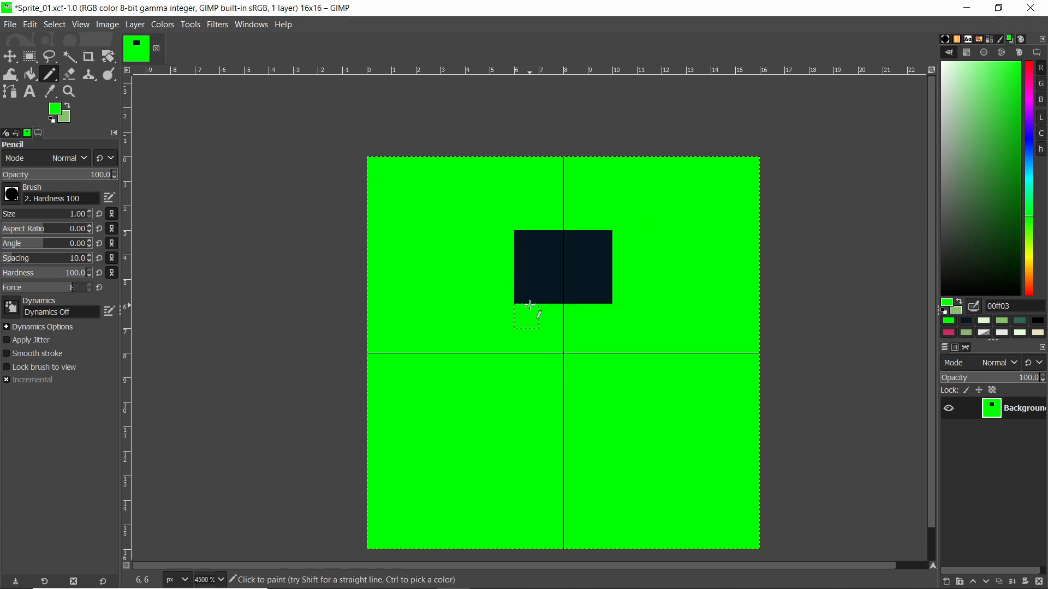
Pencil a two-pixel-wide 071821 head block at the canvas's upper edge, and erase the leftover rectangle with 00ff03
left_click(550, 277, "ctrl")
mouse_move(563, 182)
left_mouse_down()
mouse_move(552, 178)
mouse_move(610, 213)
mouse_move(620, 263)
left_mouse_up()
left_click(616, 219, "ctrl")
left_click_drag(517, 292, 604, 280)
Pencil a full-body silhouette in 071821 with a wider head, neck, torso and legs reaching the canvas's lower edge
left_click(604, 216, "ctrl")
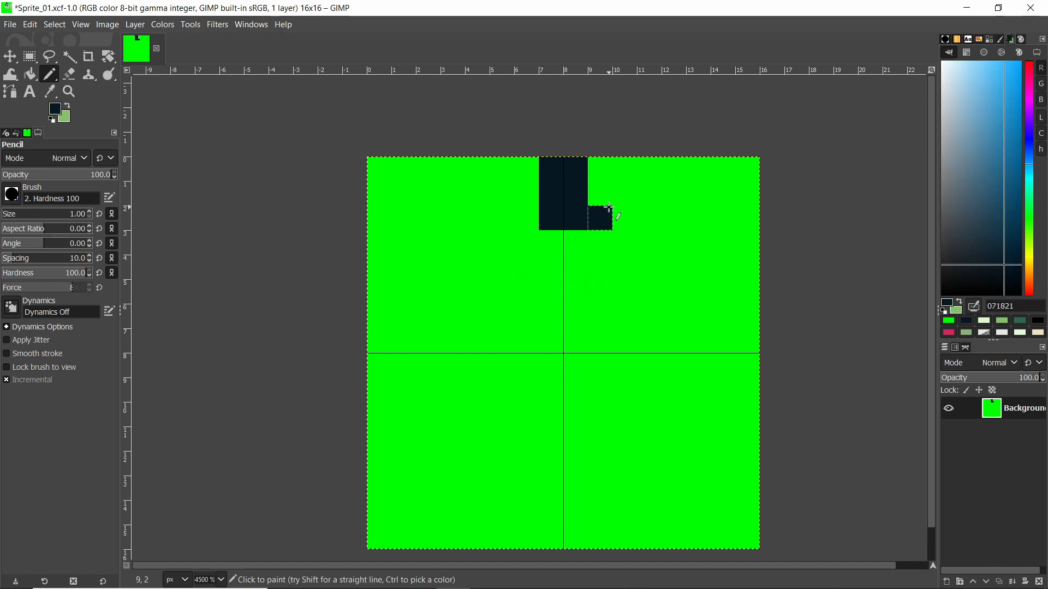
mouse_move(604, 216)
left_mouse_down()
mouse_move(601, 178)
mouse_move(576, 250)
mouse_move(587, 256)
mouse_move(549, 290)
mouse_move(624, 289)
mouse_move(613, 280)
mouse_move(555, 331)
mouse_move(604, 306)
mouse_move(599, 376)
mouse_move(563, 369)
left_mouse_up()
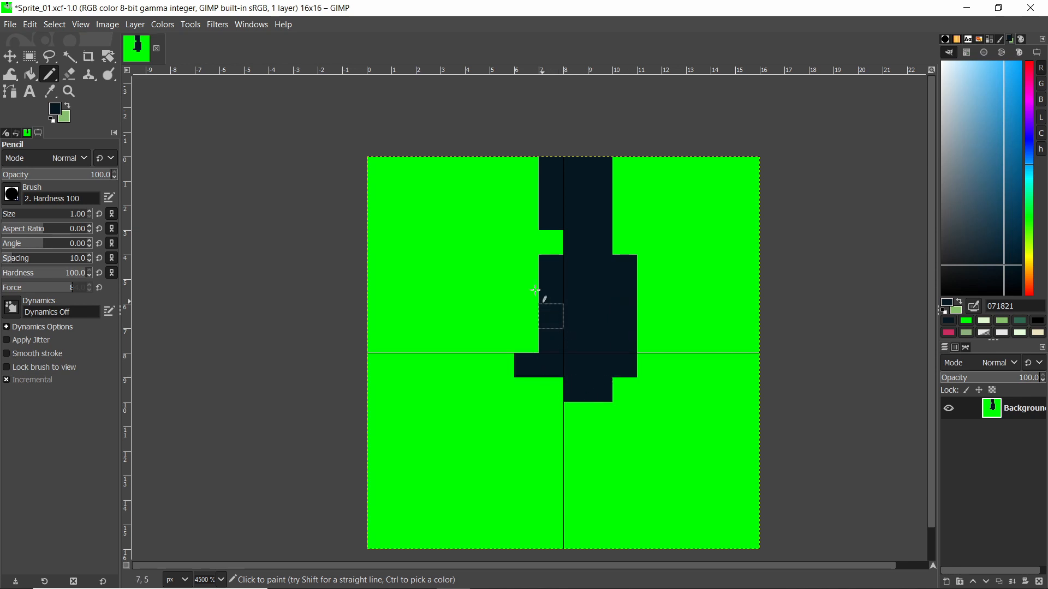
left_click_drag(535, 290, 527, 420)
left_click_drag(646, 262, 649, 420)
mouse_move(576, 407)
left_mouse_down()
mouse_move(581, 498)
mouse_move(620, 463)
mouse_move(564, 510)
left_mouse_up()
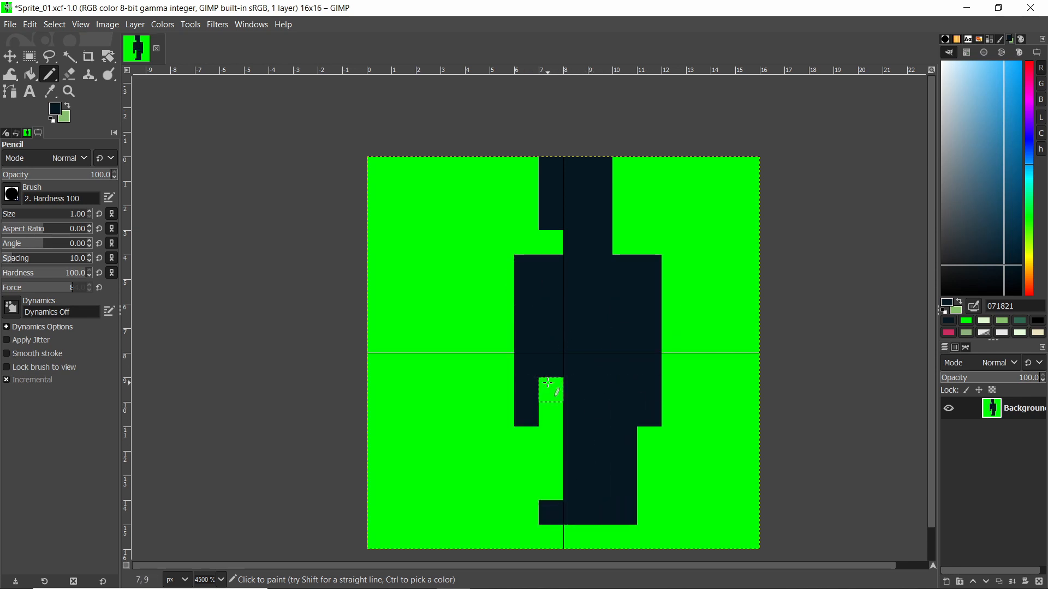
mouse_move(548, 383)
left_mouse_down()
mouse_move(519, 548)
mouse_move(612, 528)
mouse_move(627, 537)
left_mouse_up()
Erase the silhouette's right shoulder corner with 00ff03, and try the same on the left shoulder before repainting it in 071821
left_click(519, 488, "ctrl")
scroll(639, 384, "down", 4, "ctrl")
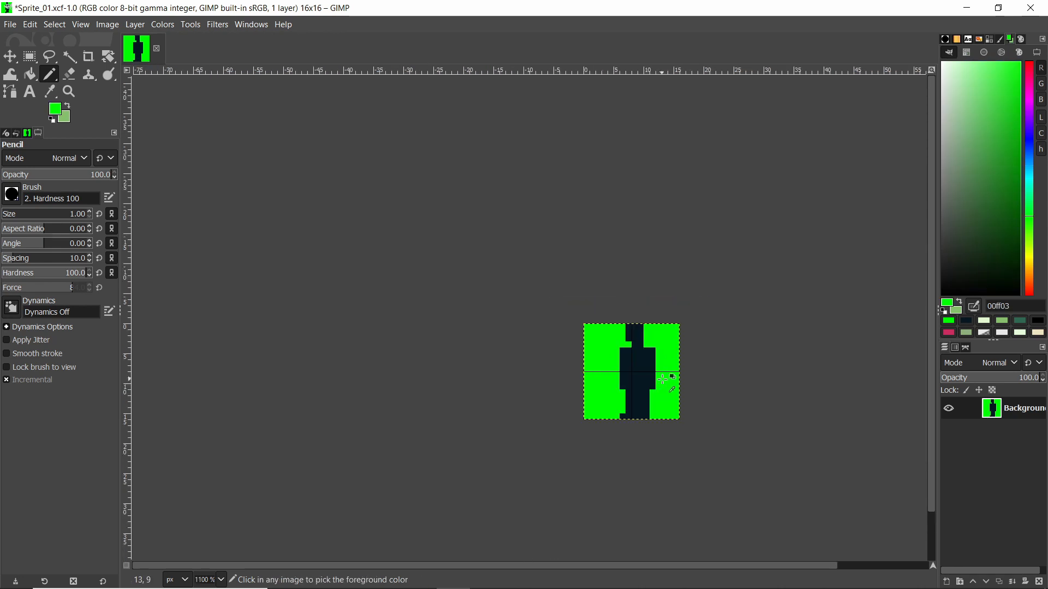
scroll(663, 378, "down", 3, "ctrl")
scroll(668, 376, "up", 6, "ctrl")
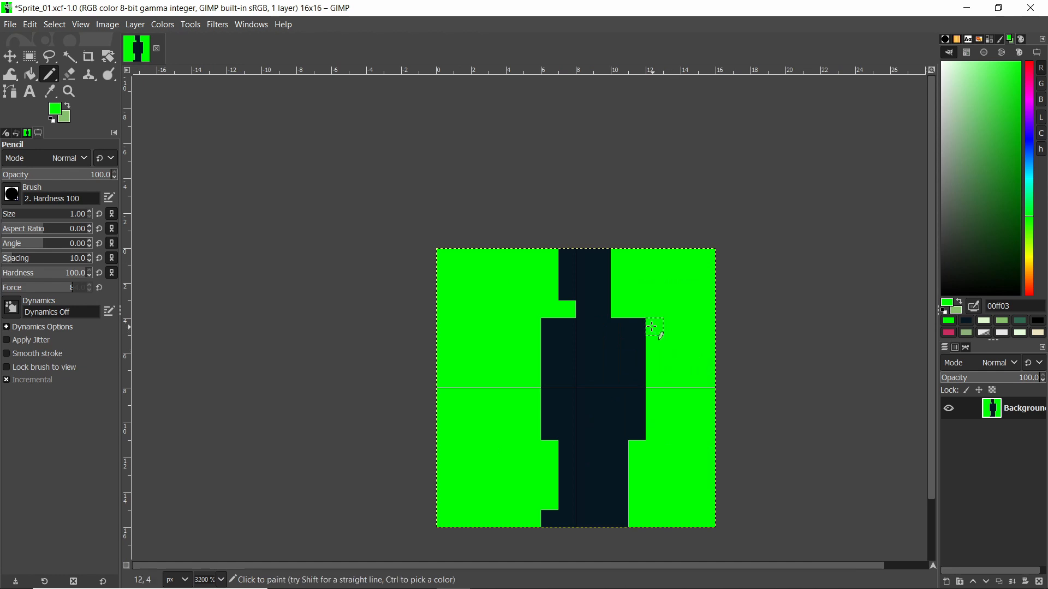
left_click(634, 327)
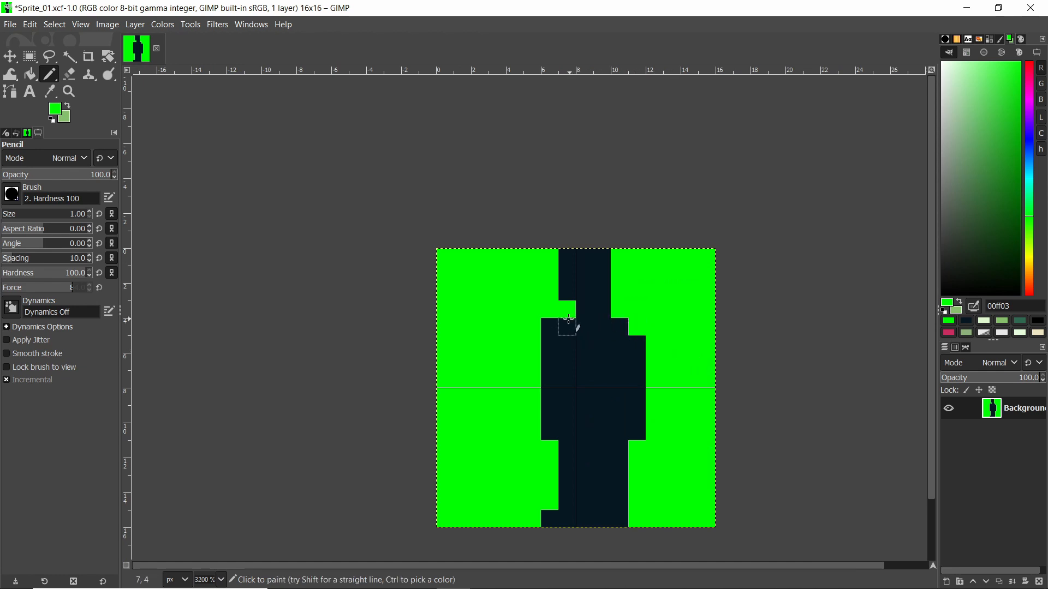
left_click(549, 326)
left_click(587, 315, "ctrl")
left_click(557, 330)
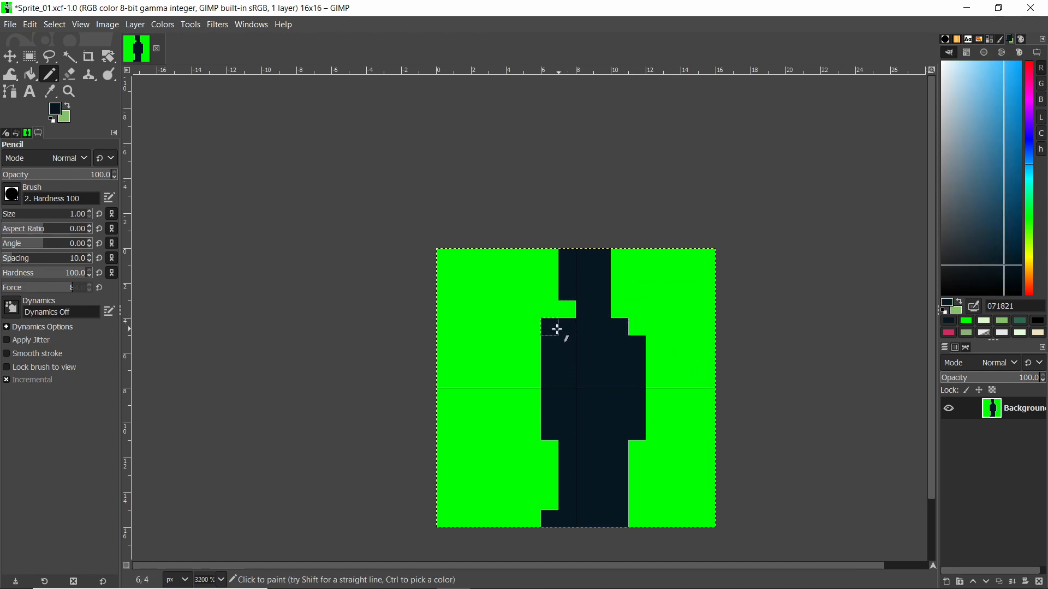
Widen the torso and legs by one pixel on each side and the head by one pixel on its right in 071821
left_click_drag(533, 361, 533, 430)
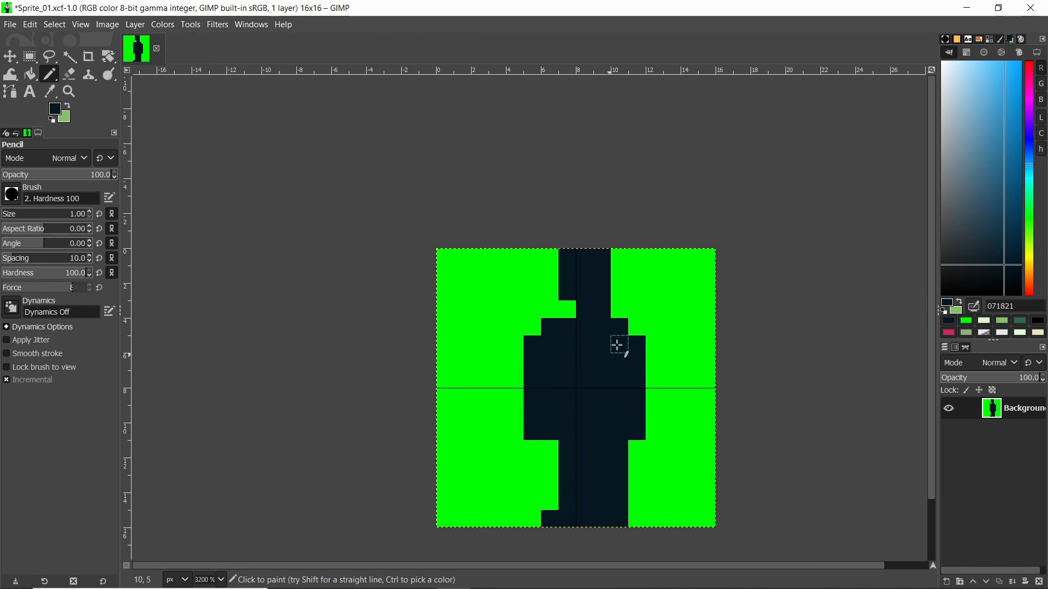
left_click(634, 332)
left_click_drag(634, 332, 659, 399)
left_click_drag(619, 292, 618, 256)
mouse_move(550, 448)
left_mouse_down()
mouse_move(552, 511)
mouse_move(538, 523)
left_mouse_up()
mouse_move(637, 447)
left_mouse_down()
mouse_move(662, 498)
mouse_move(636, 521)
left_mouse_up()
Erase the stray pixel beside the legs, add the right foot in 071821, and cut a two-pixel-wide 00ff03 gap between the legs
left_click(662, 487, "ctrl")
left_click(658, 500)
left_click(671, 500, "ctrl")
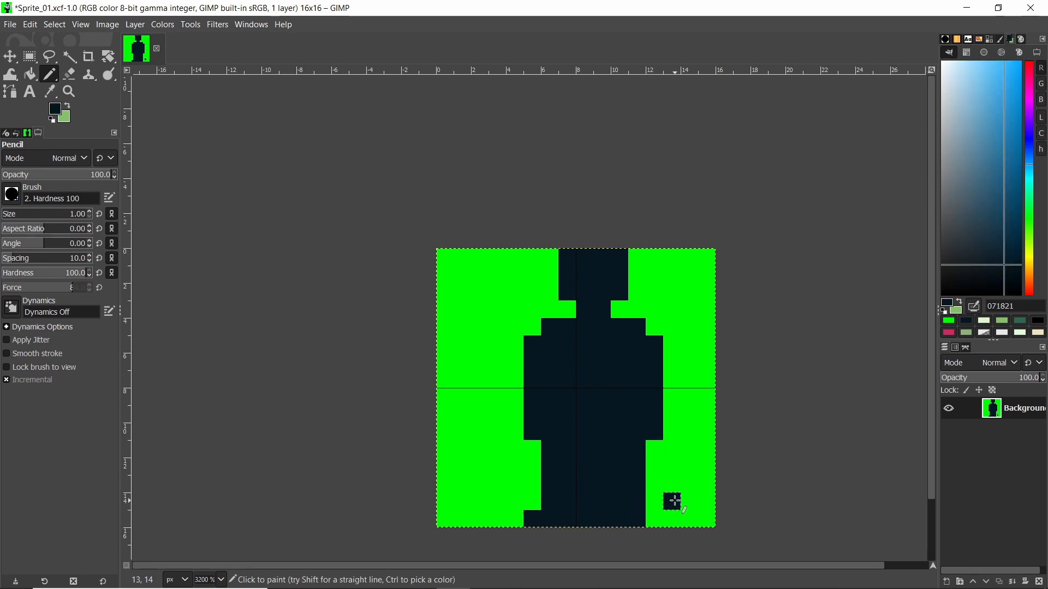
left_click(674, 515, "ctrl")
left_click(674, 503)
left_click(639, 513, "ctrl")
left_click(651, 515)
left_click(655, 503, "ctrl")
mouse_move(586, 515)
left_mouse_down()
mouse_move(594, 462)
mouse_move(596, 514)
left_mouse_up()
Extend the head down one row in 071821, and erase the row below with 00ff03 to leave a two-pixel neck
scroll(588, 419, "down", 5, "ctrl")
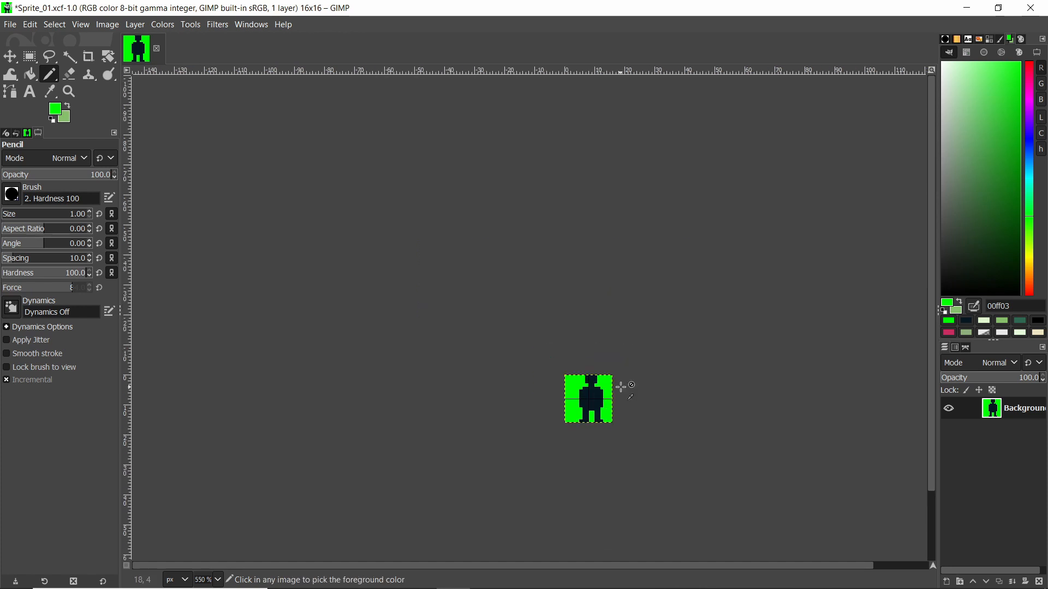
scroll(604, 402, "up", 4, "ctrl")
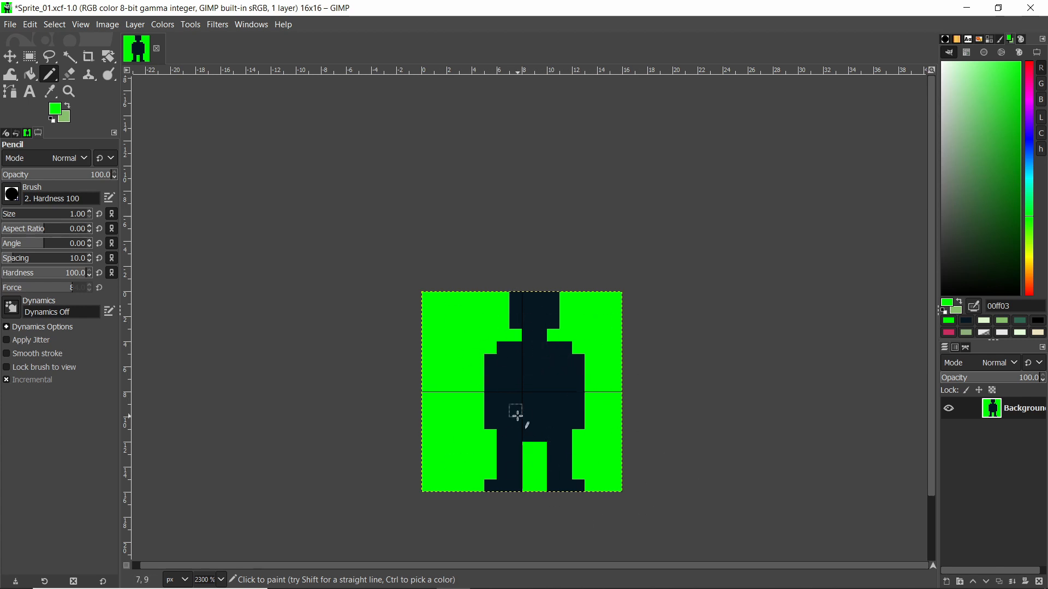
scroll(532, 421, "up", 1, "ctrl")
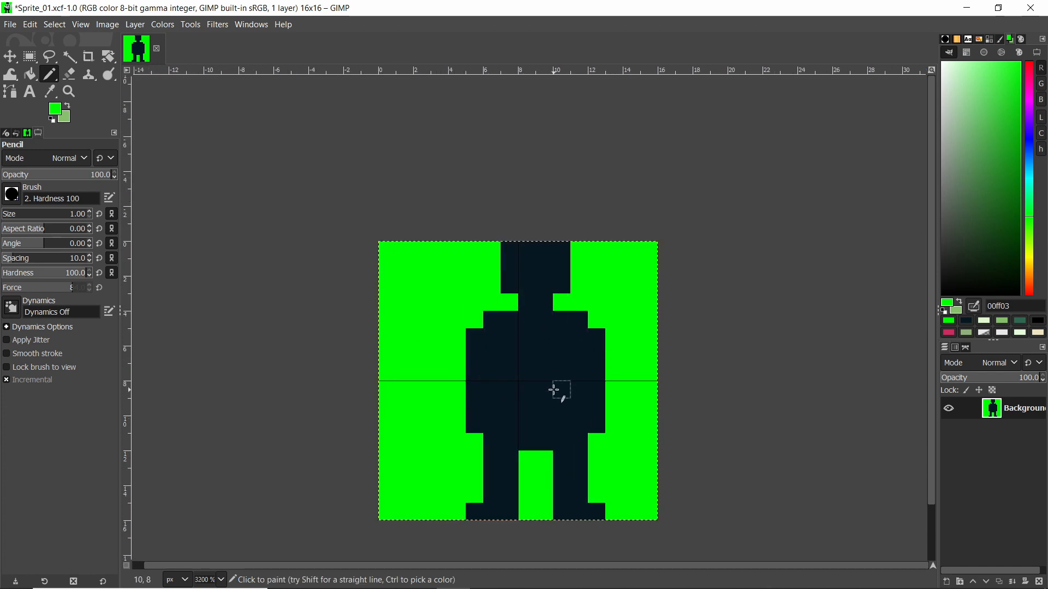
scroll(539, 342, "down", 7, "ctrl")
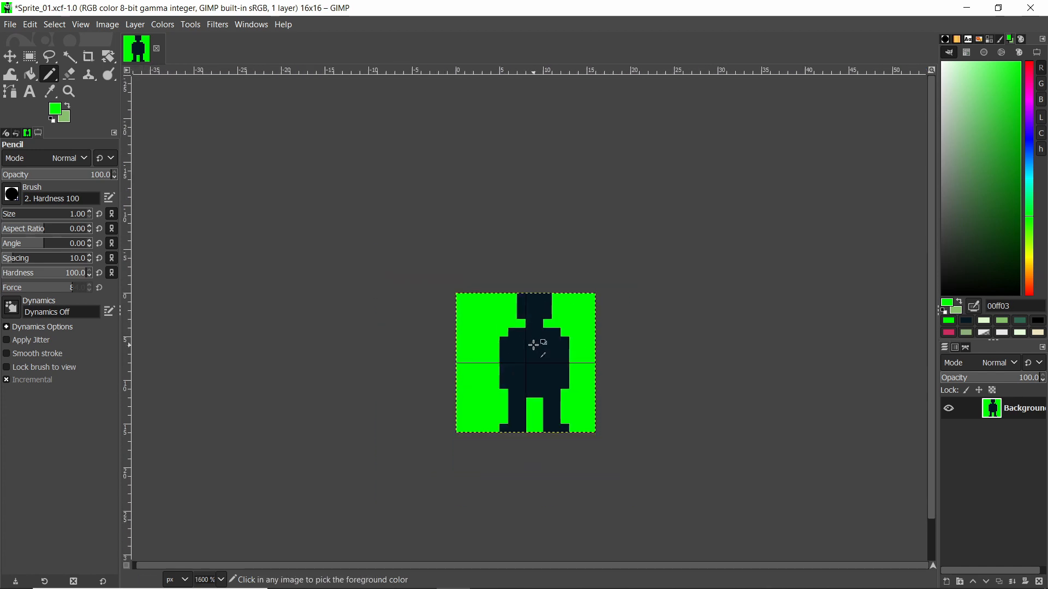
scroll(552, 392, "up", 2, "ctrl")
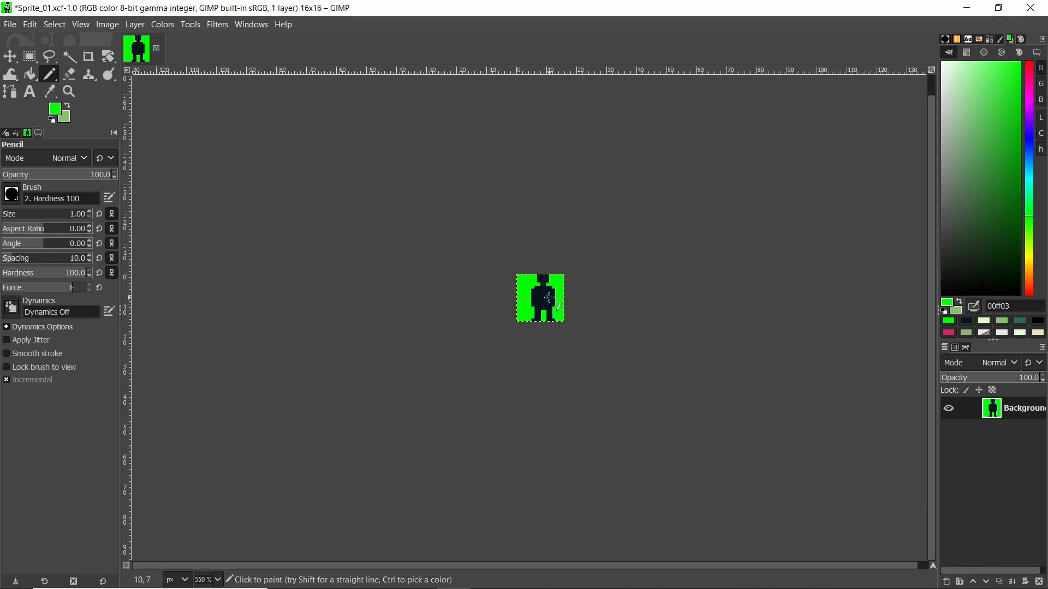
scroll(556, 299, "up", 4, "ctrl")
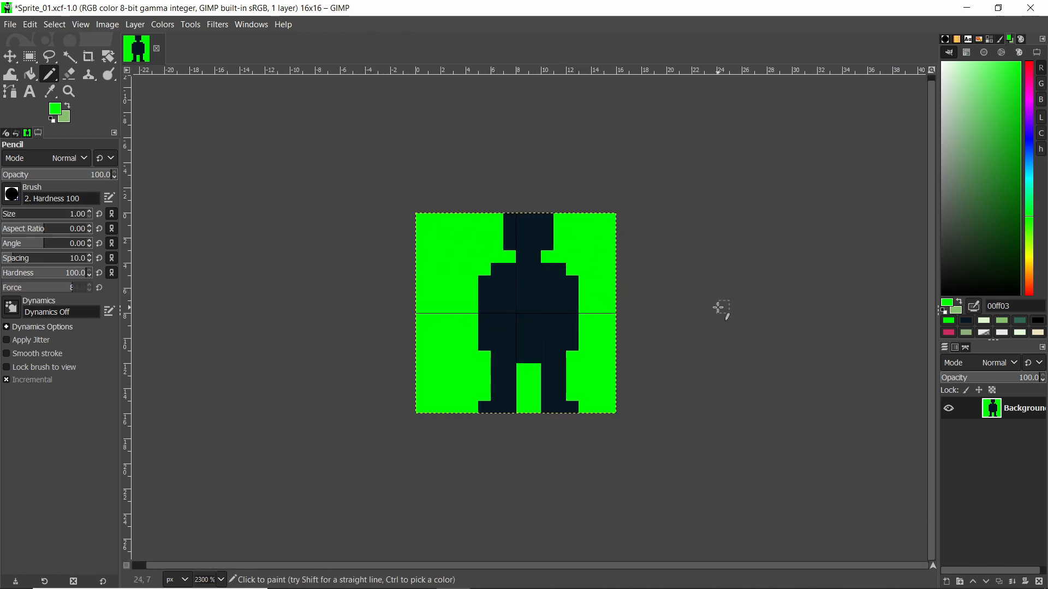
left_click(545, 240, "ctrl")
left_click(497, 256, "ctrl")
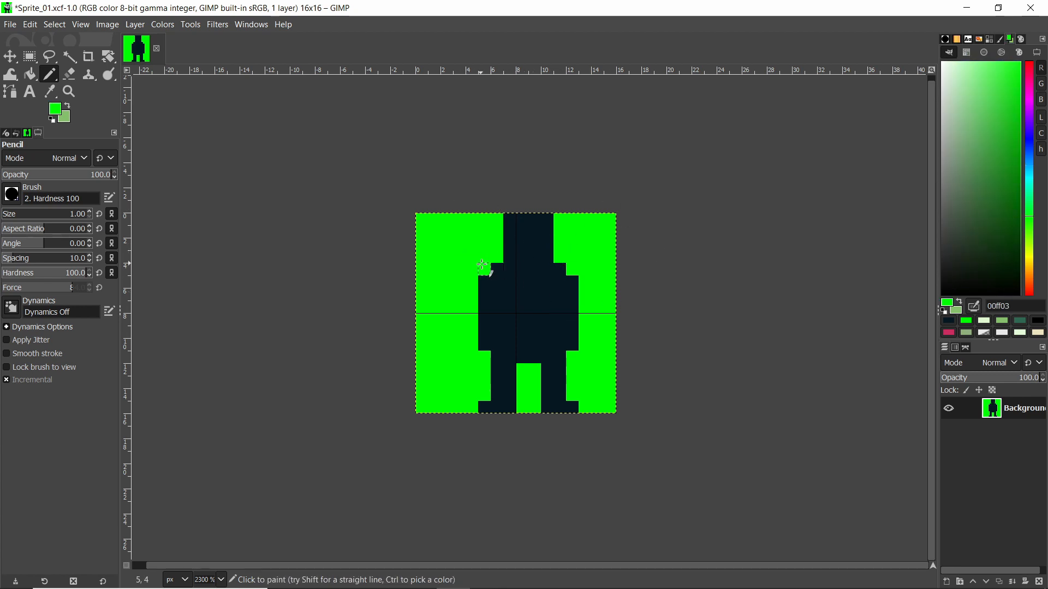
left_click(501, 270)
left_click_drag(546, 269, 561, 270)
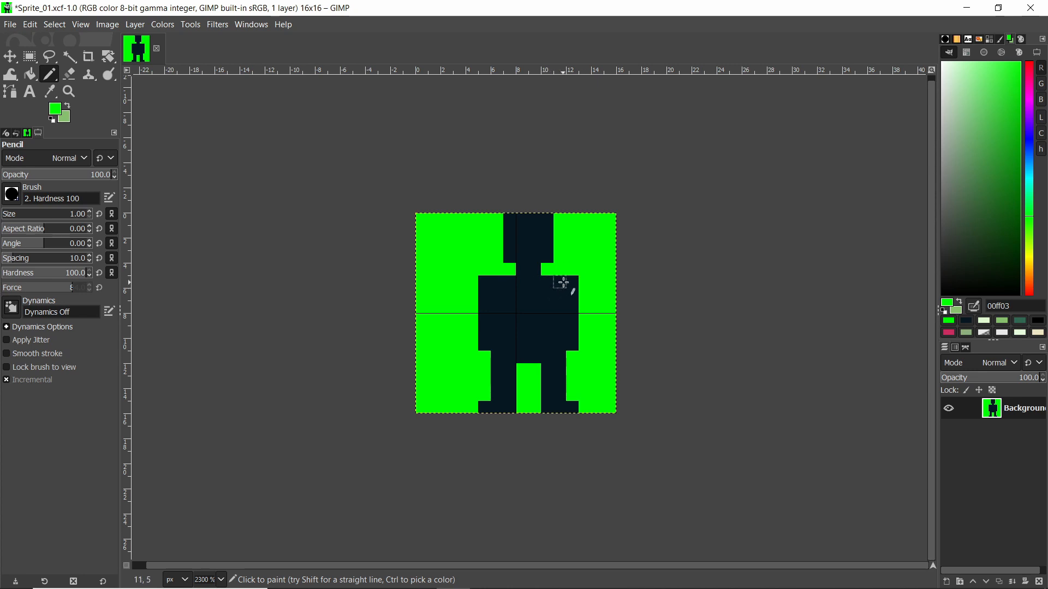
Lower the shoulders one row with 00ff03 by erasing row 5 beside the neck and the outer corner pixels of row 6
scroll(537, 290, "up", 2, "ctrl")
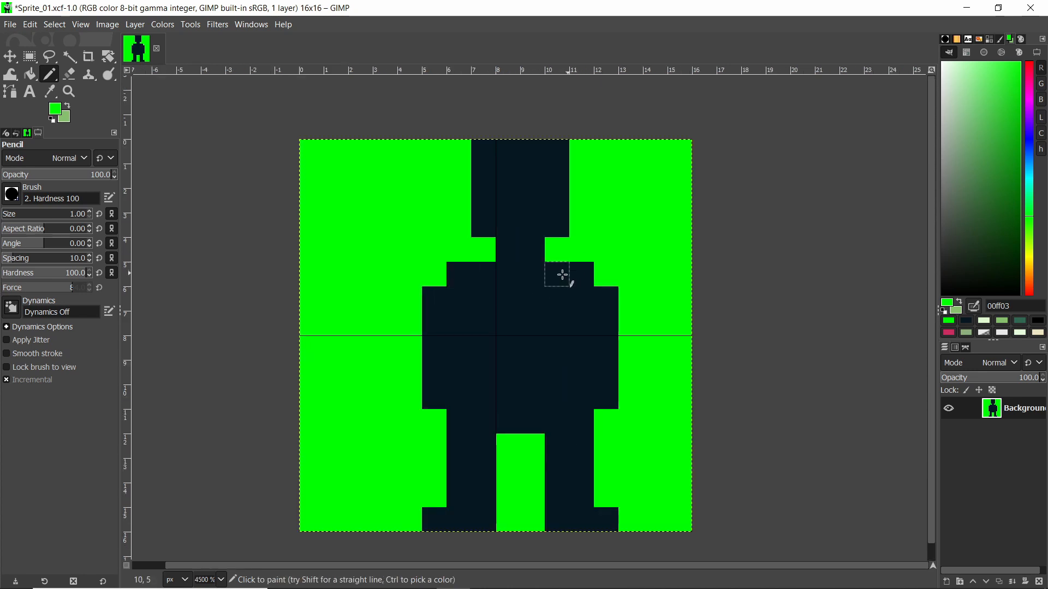
left_click(488, 232, "ctrl")
left_click(486, 248, "ctrl")
left_click_drag(480, 273, 456, 274)
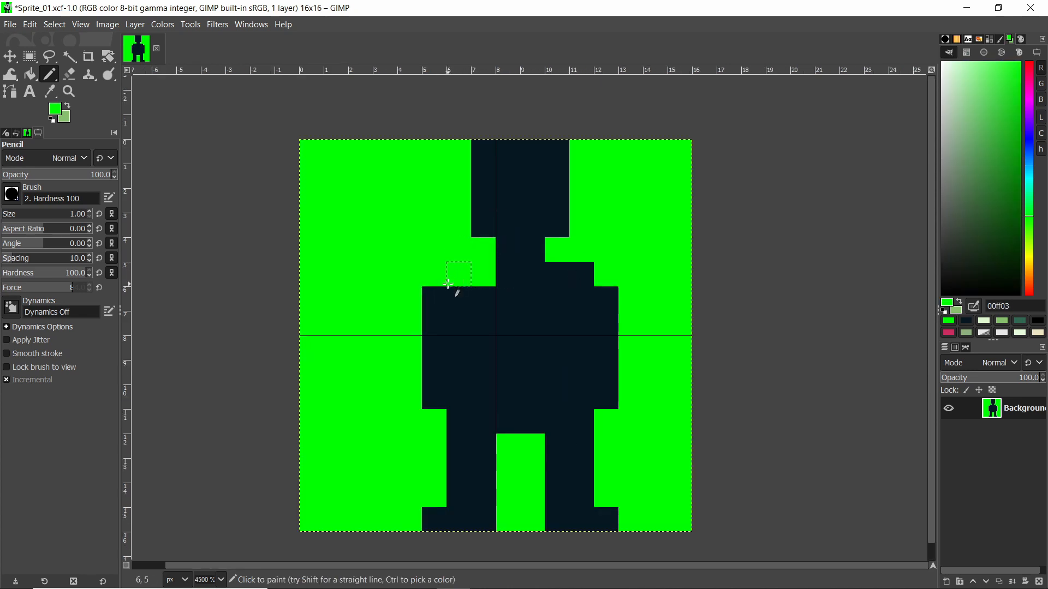
left_click(433, 299)
left_click(566, 273)
left_click_drag(566, 273, 606, 299)
Extend the head down one row on both sides and fill the top row of the gap between the legs in 071821
left_click(558, 232, "ctrl")
left_click(555, 253)
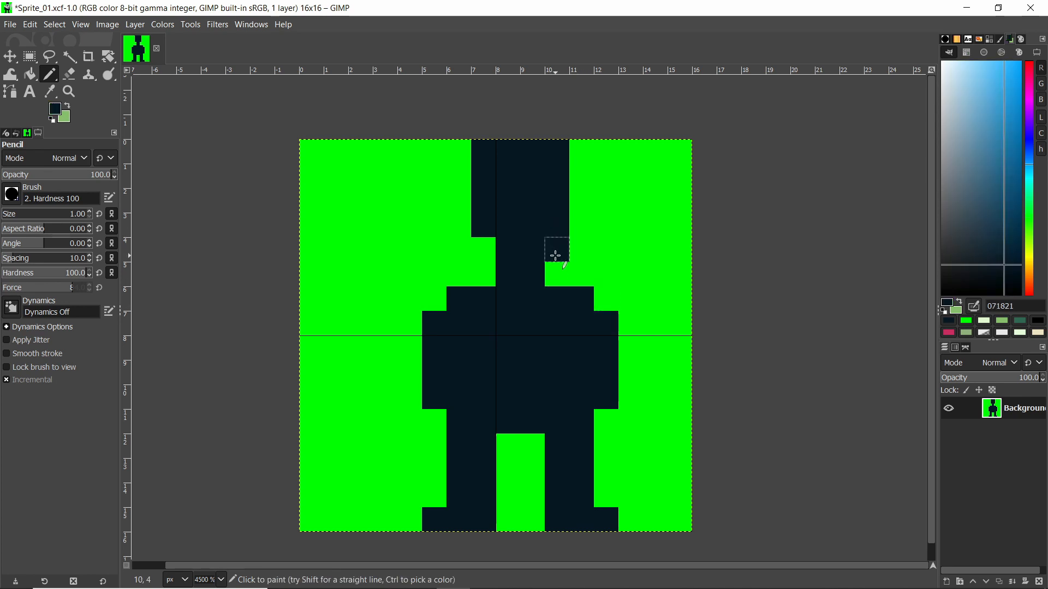
left_click(493, 250)
scroll(526, 230, "down", 4, "ctrl")
scroll(601, 253, "down", 2, "ctrl")
scroll(576, 264, "up", 5, "ctrl")
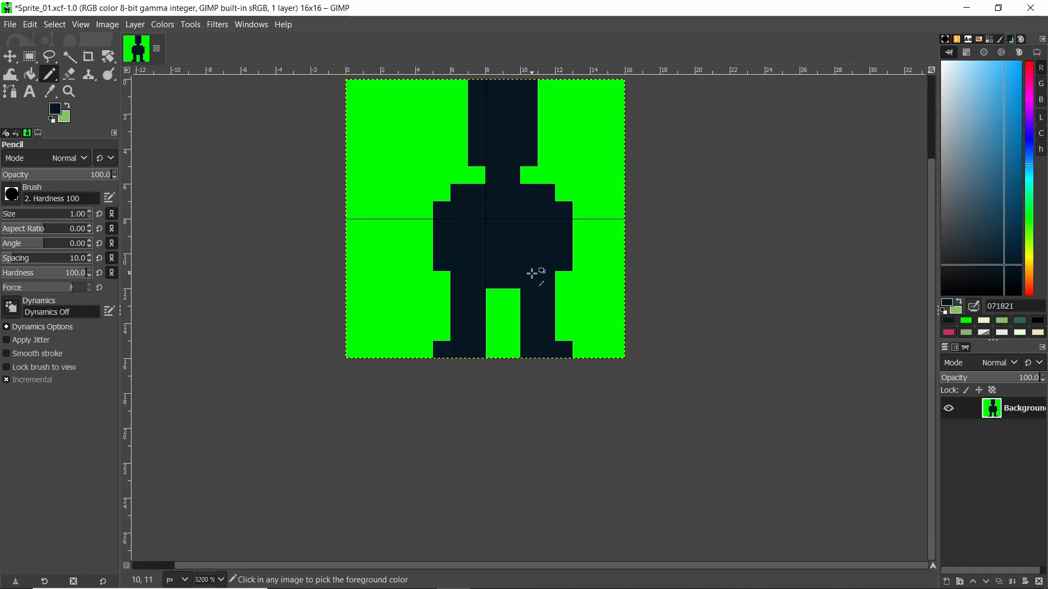
left_click_drag(512, 297, 494, 297)
Round the head by erasing its two top corner pixels with 00ff03
scroll(539, 250, "down", 4, "ctrl")
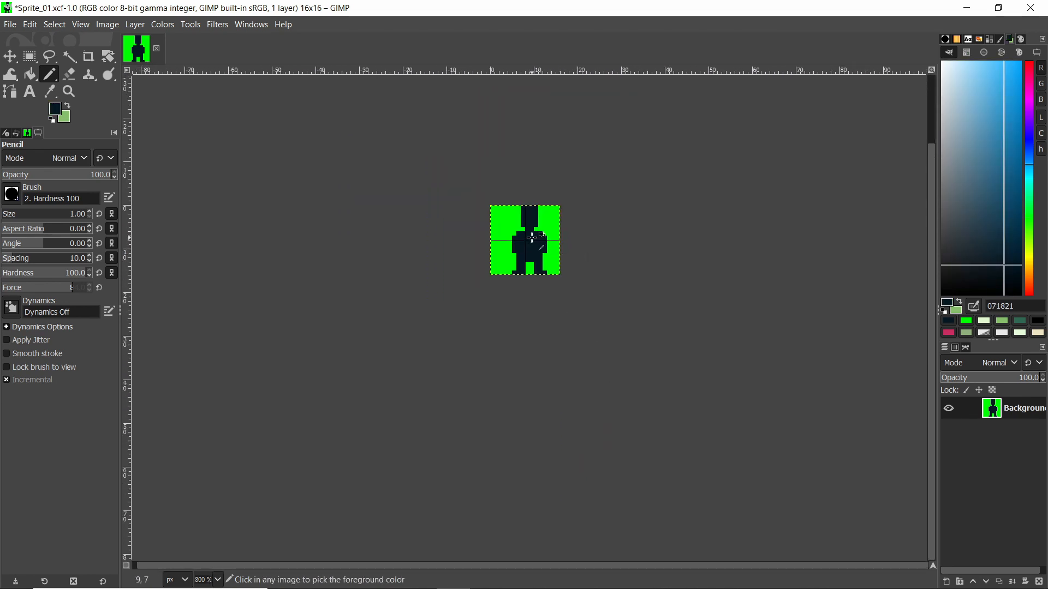
scroll(532, 239, "up", 5, "ctrl")
scroll(557, 193, "down", 3, "ctrl")
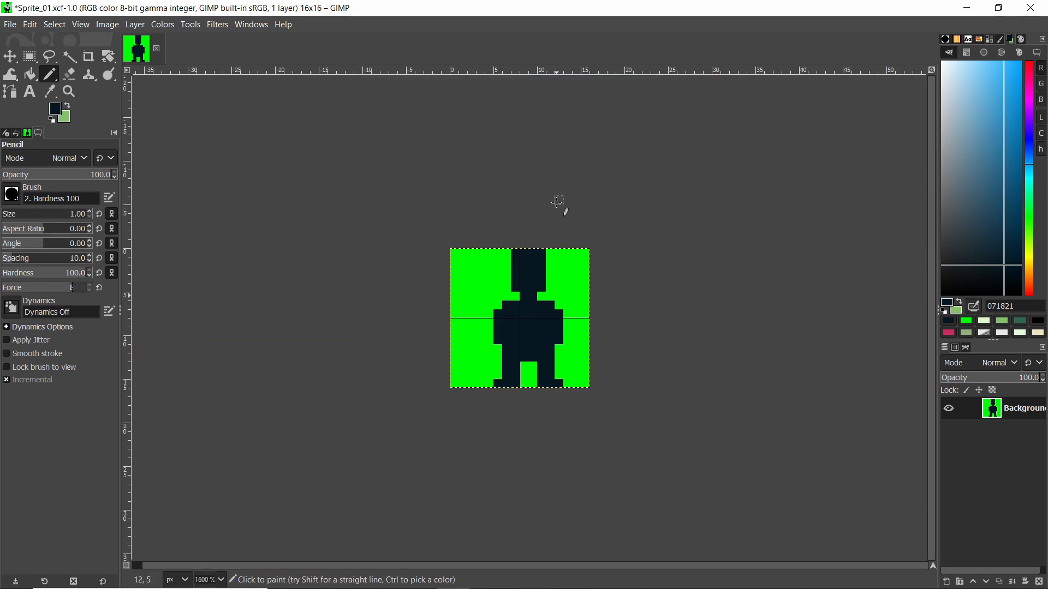
left_click(551, 255, "ctrl")
left_click(539, 256)
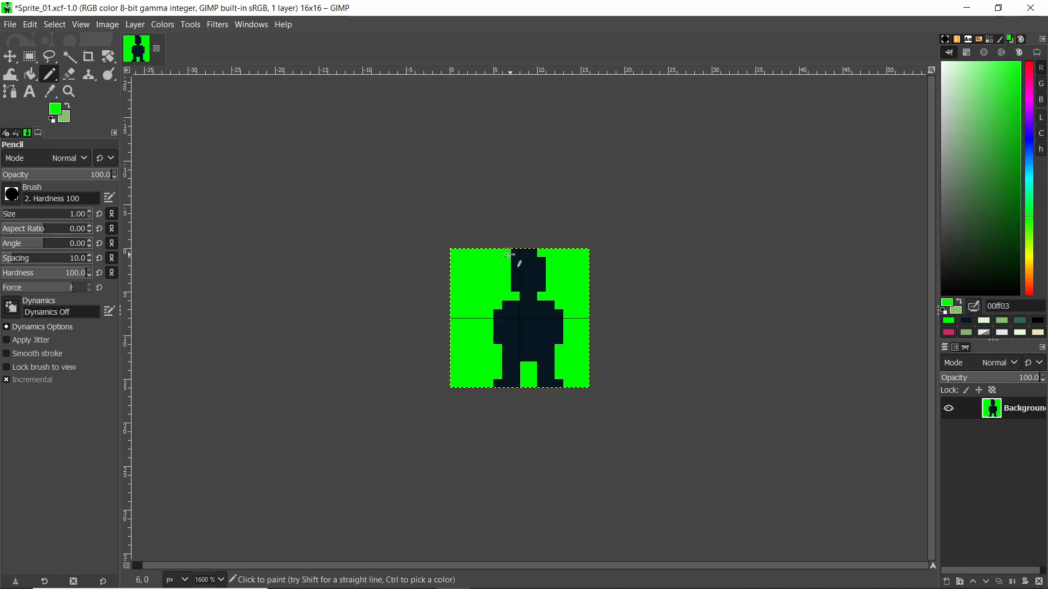
Flare both lower legs and feet outward with stepped 071821 pixels over the last three rows
scroll(587, 257, "down", 2, "ctrl")
scroll(578, 269, "up", 4, "ctrl")
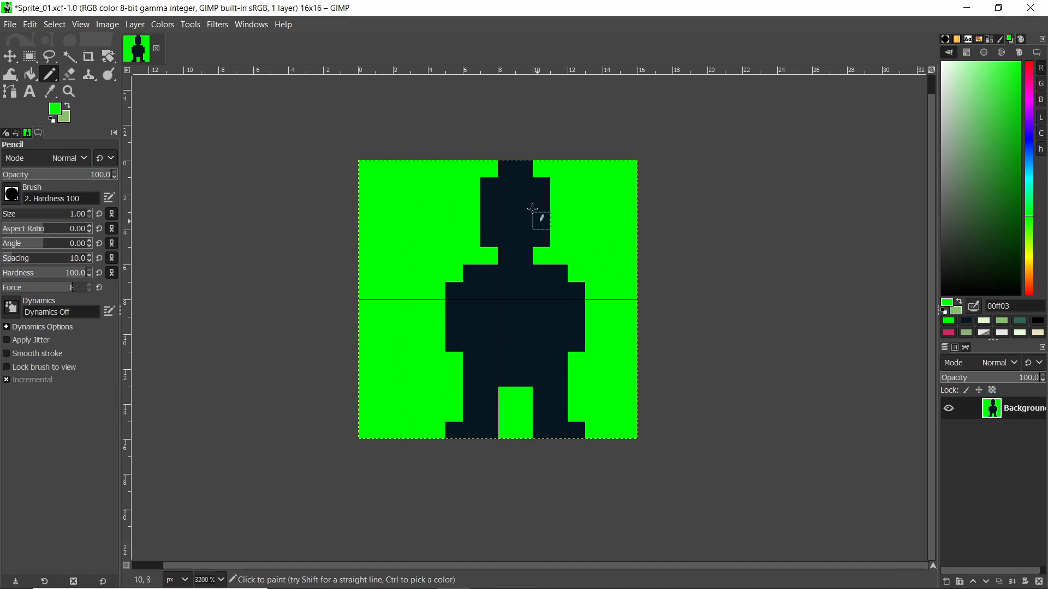
left_click(561, 381, "ctrl")
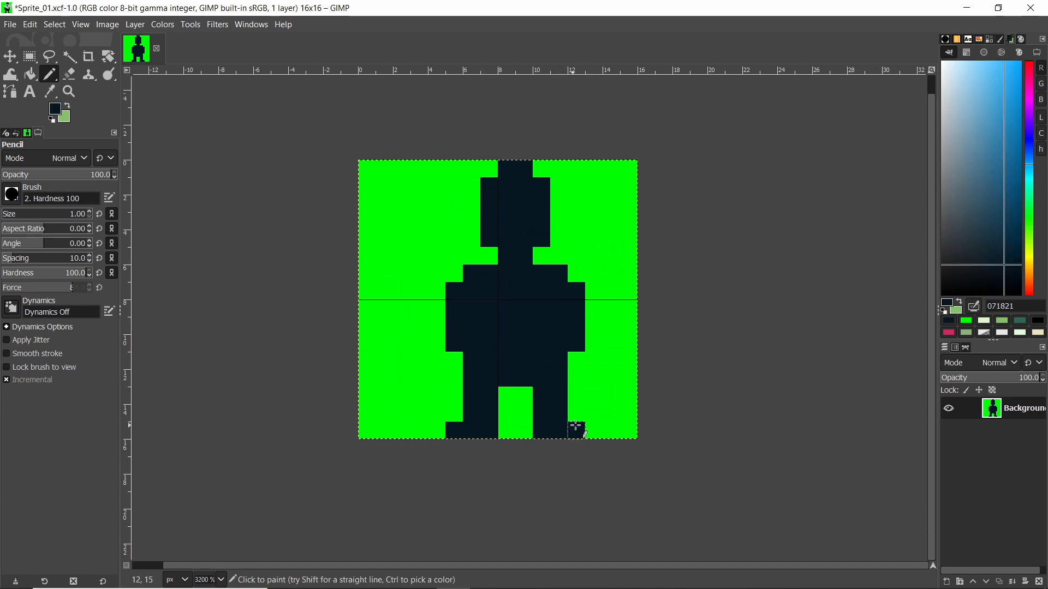
left_click_drag(573, 427, 586, 416)
mouse_move(454, 396)
left_mouse_down()
mouse_move(456, 421)
mouse_move(435, 426)
left_mouse_up()
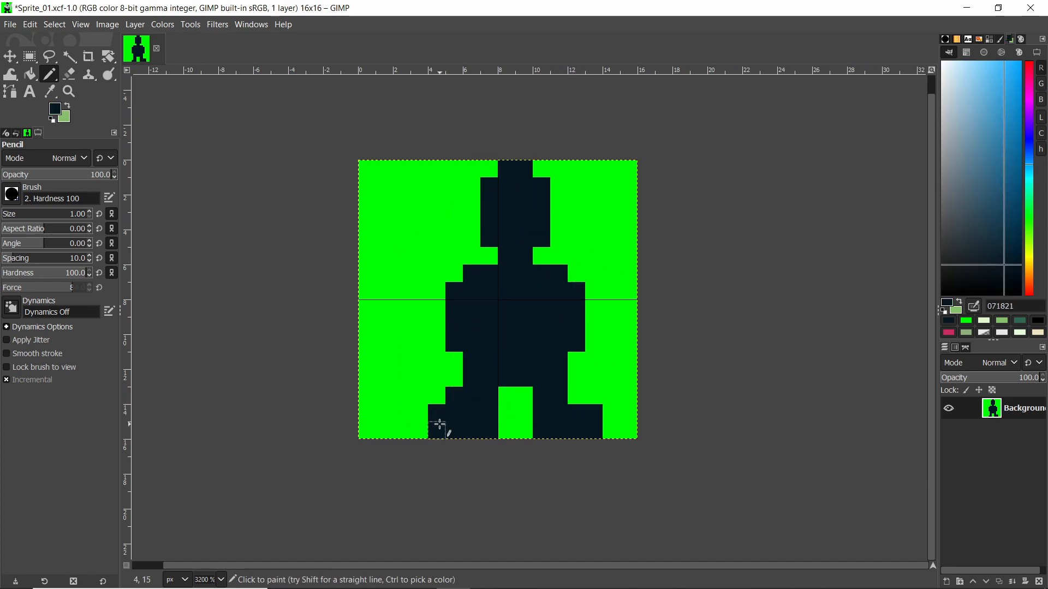
left_click(576, 396)
Shorten the head by erasing its outer pixels in rows 3 and 4 on both sides with 00ff03
scroll(592, 352, "down", 1, "ctrl")
scroll(587, 338, "up", 1, "ctrl")
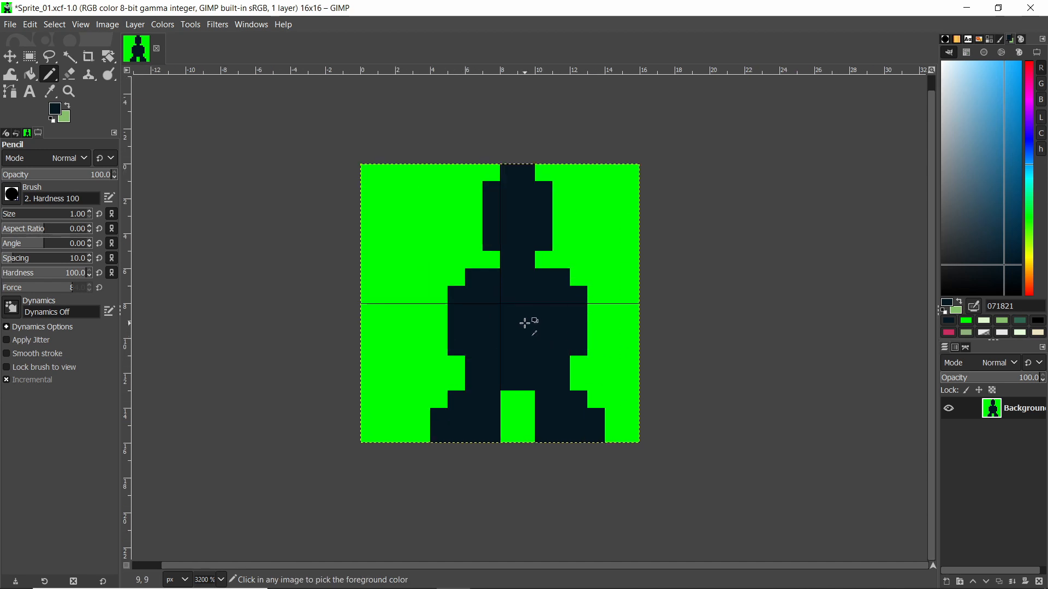
left_click(478, 255, "ctrl")
left_click(491, 242)
left_click(492, 225)
left_click(543, 242)
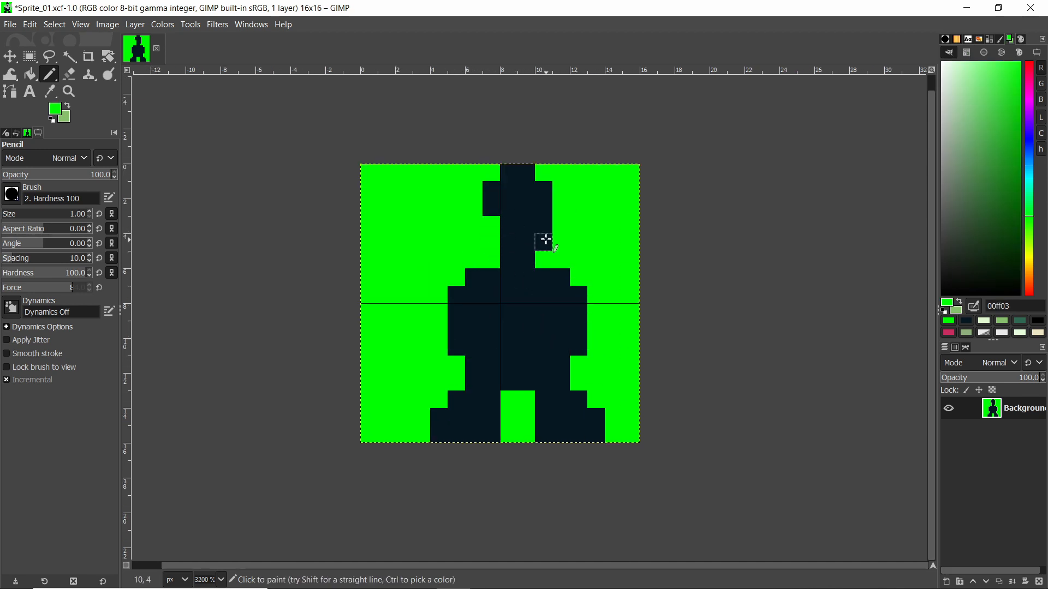
left_click(543, 225)
Raise the upper body by painting the pixels on both sides of the neck in rows 4 and 5 with 071821
left_click(528, 284, "ctrl")
left_click(491, 243)
left_click(491, 260)
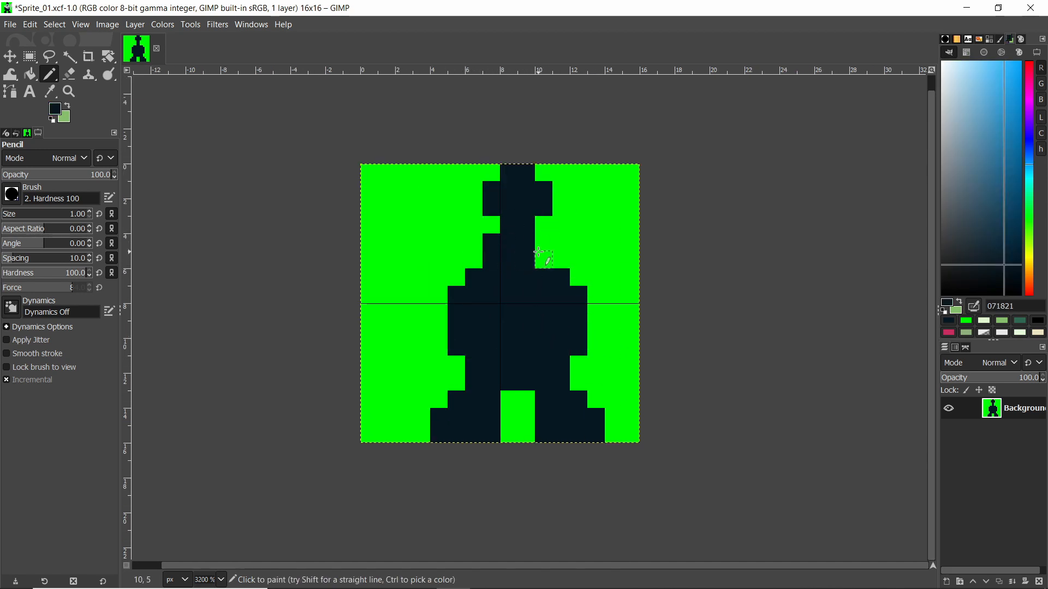
left_click(543, 259)
left_click(543, 243)
Erase the torso's outermost column on each side with 00ff03, and add a 071821 shoulder pixel on each side in row 5
left_click(580, 261, "ctrl")
left_click_drag(578, 295, 578, 349)
left_click_drag(456, 295, 457, 349)
left_click(473, 292, "ctrl")
left_click(473, 262)
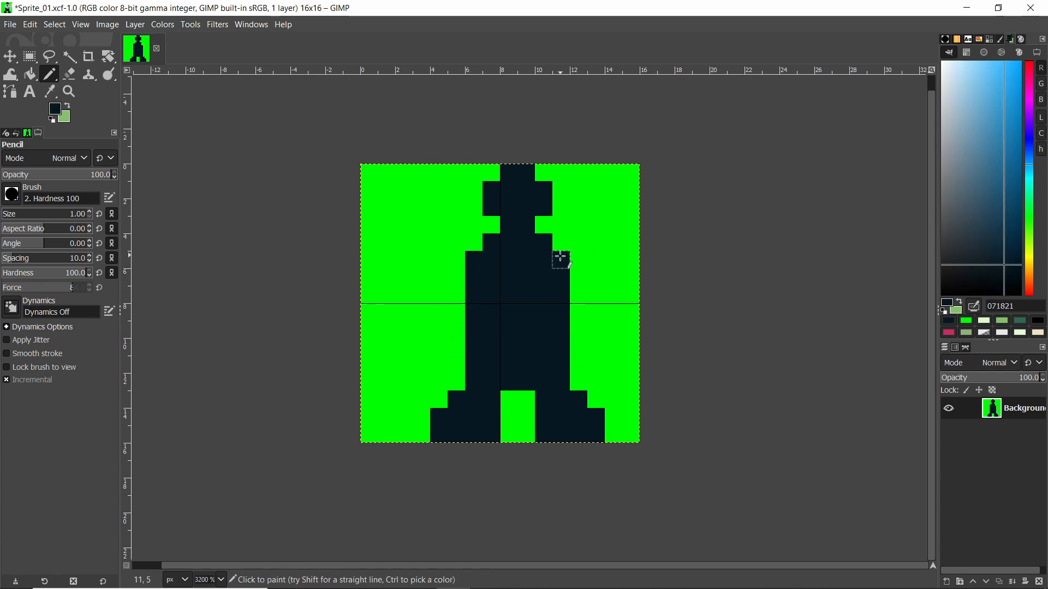
Narrow the waist by one pixel on each side over three rows with 00ff03
left_click(580, 283, "ctrl")
left_click(561, 347)
left_click(560, 331)
left_click(561, 362)
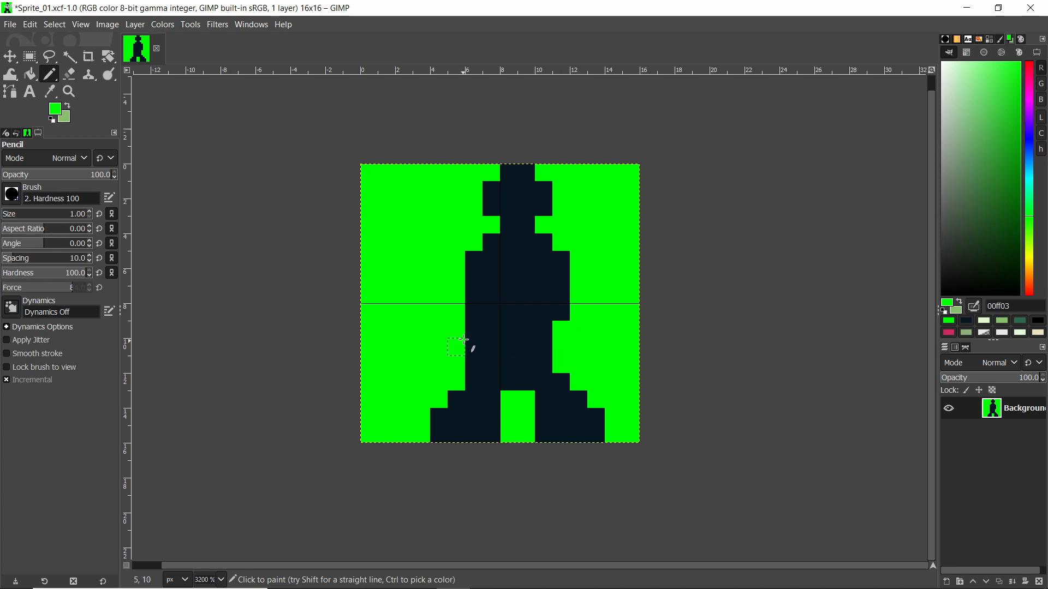
Clear the canvas by bucket-filling the whole silhouette with 00ff03
scroll(554, 273, "down", 3, "ctrl")
scroll(569, 284, "down", 4, "ctrl")
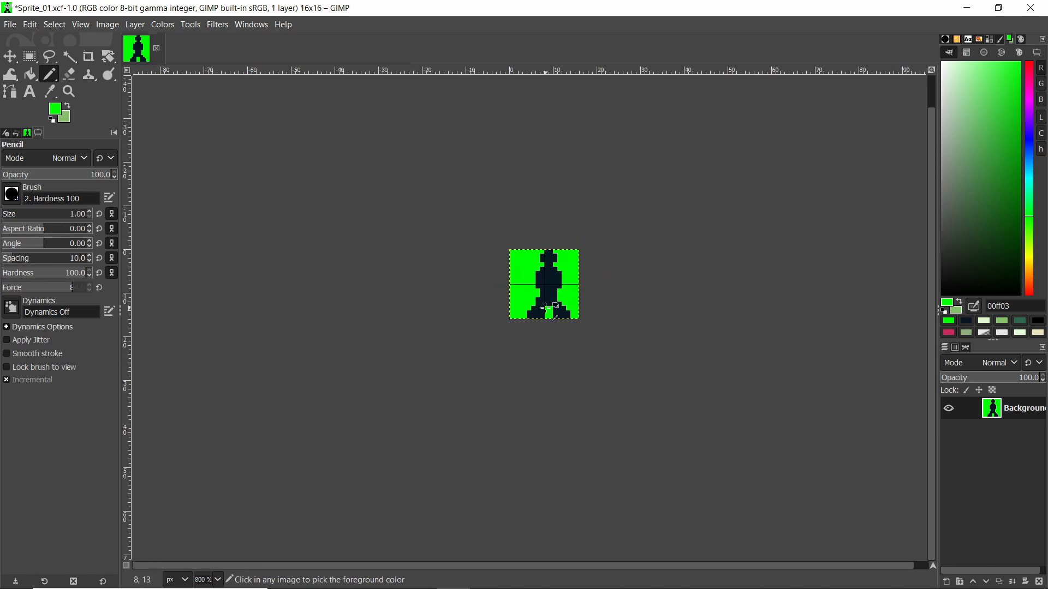
scroll(571, 287, "up", 4, "ctrl")
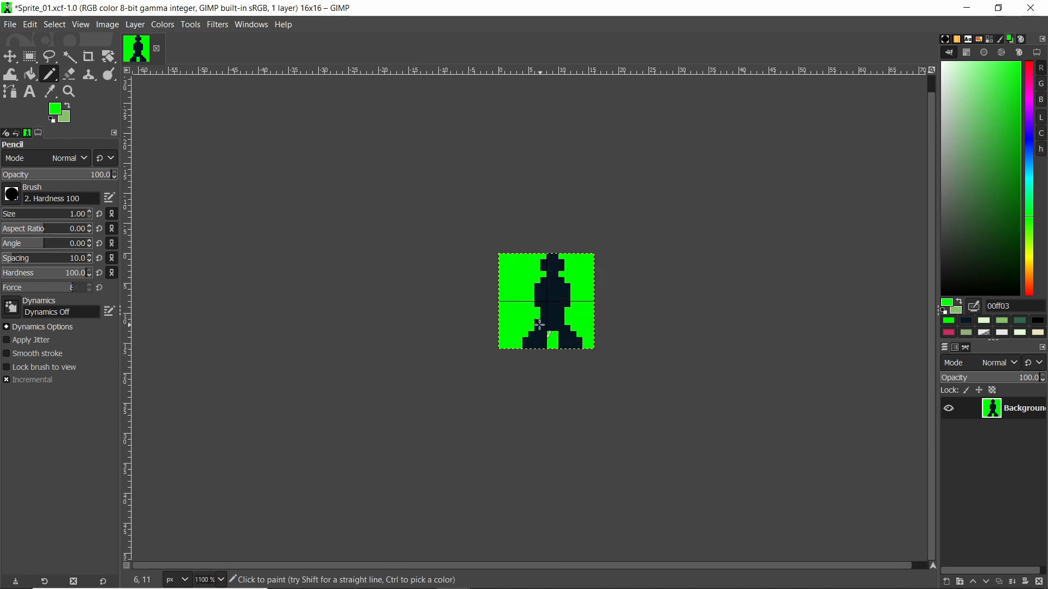
key("shift+b")
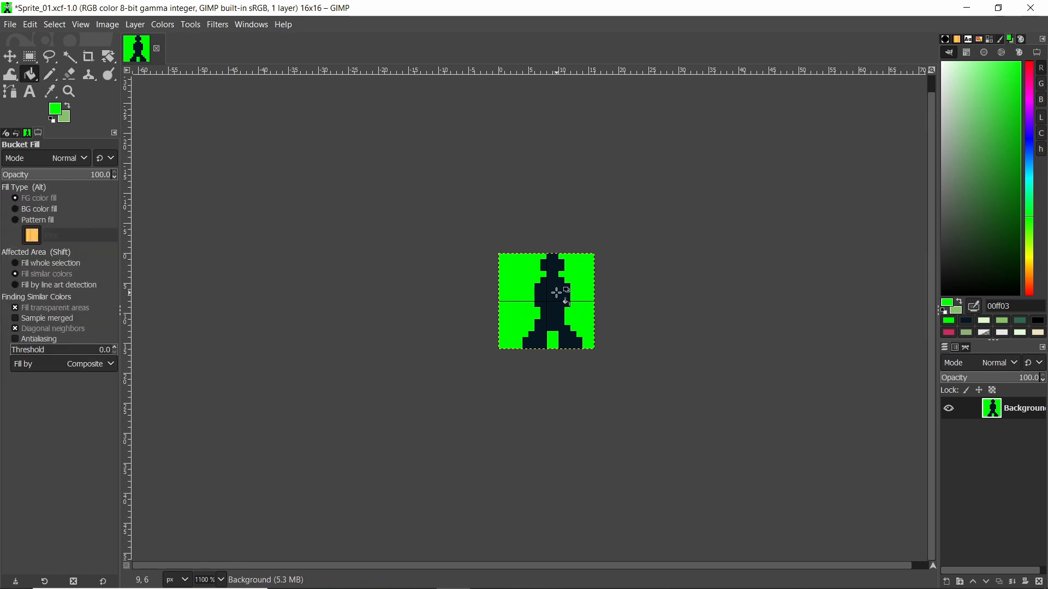
left_click(556, 295)
Draw two separate 071821 shapes with the Pencil in the upper-left quadrant, each a 2x2 block with one pixel below its left column
scroll(556, 292, "up", 3, "ctrl")
key("n")
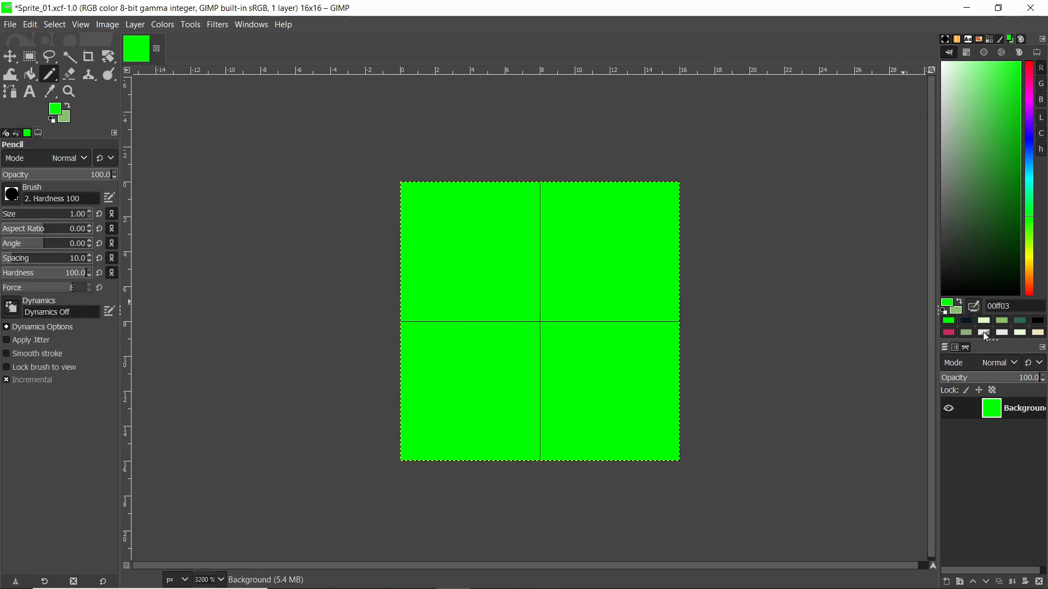
left_click(970, 324)
scroll(495, 248, "up", 2, "ctrl")
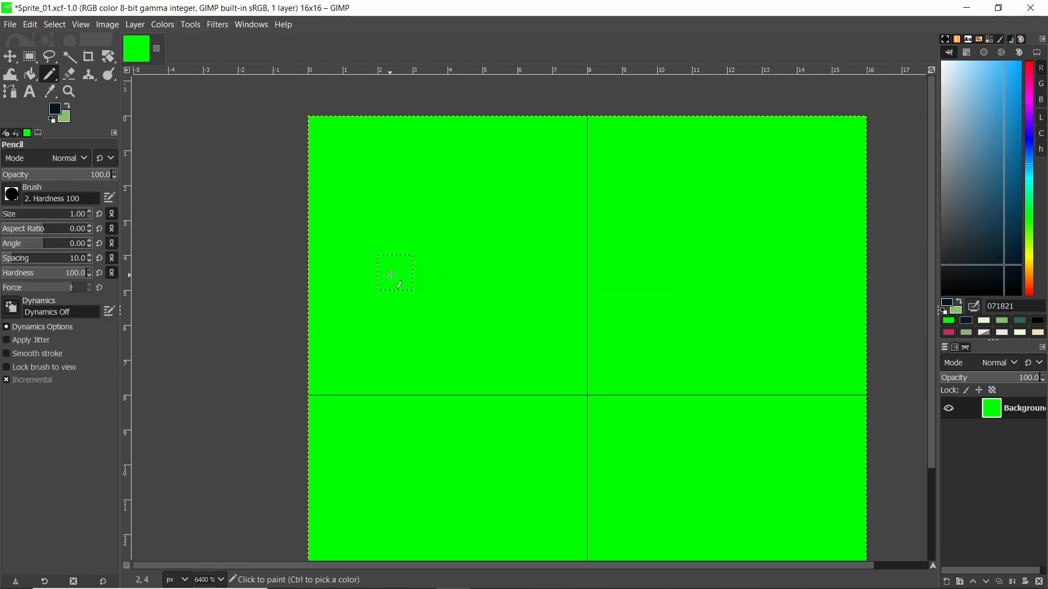
mouse_move(390, 274)
left_mouse_down()
mouse_move(393, 313)
mouse_move(423, 283)
mouse_move(424, 296)
left_mouse_up()
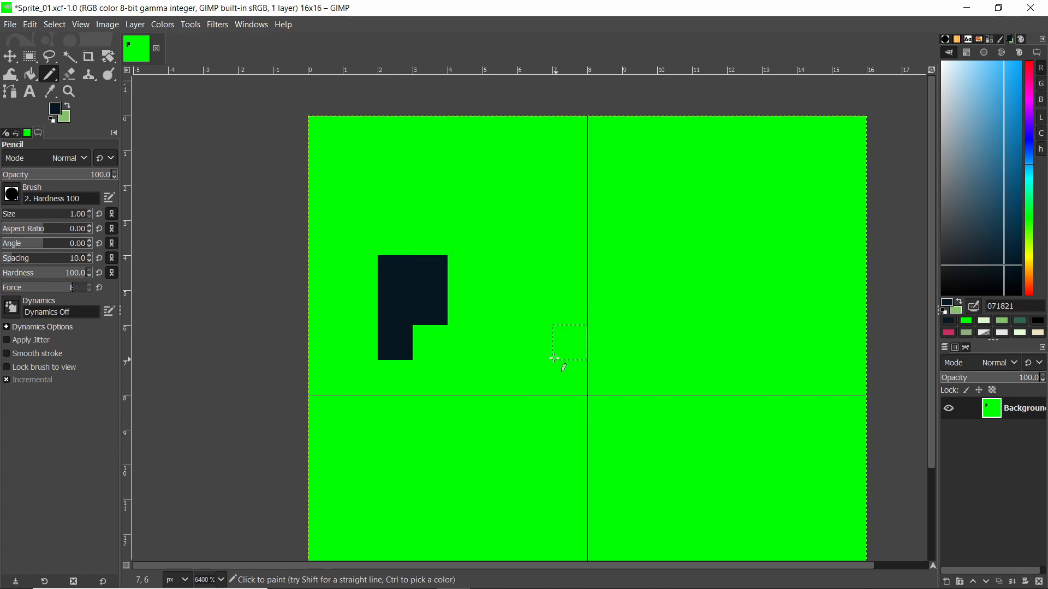
mouse_move(515, 381)
left_mouse_down()
mouse_move(535, 341)
mouse_move(506, 313)
left_mouse_up()
Paint e0f8cf pixel pairs diagonally below each dark shape, plus a single e0f8cf pixel just right of the vertical guide in row 7
scroll(513, 327, "down", 4, "ctrl")
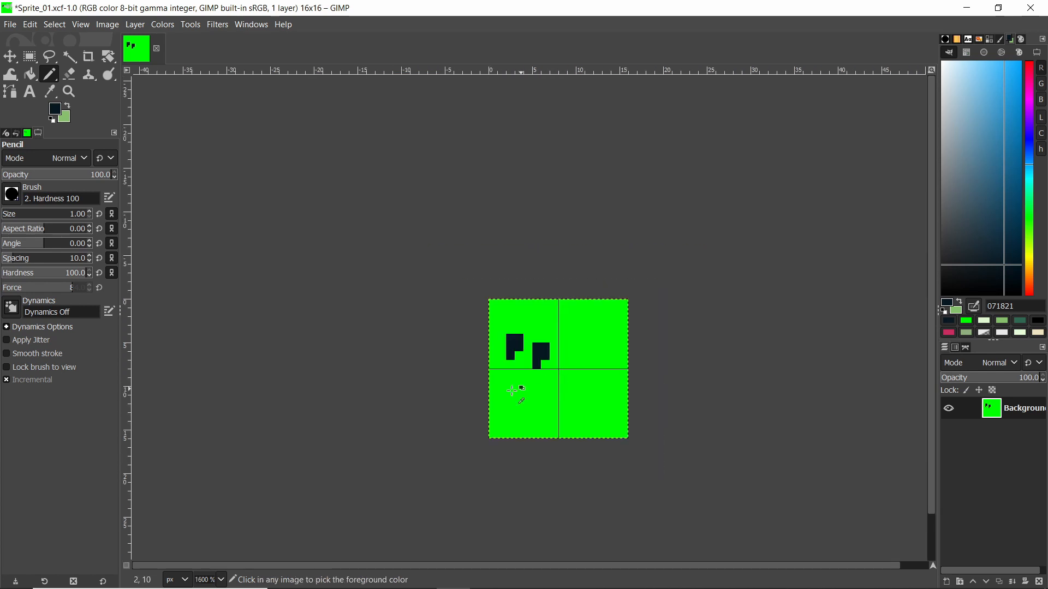
scroll(543, 360, "up", 3, "ctrl")
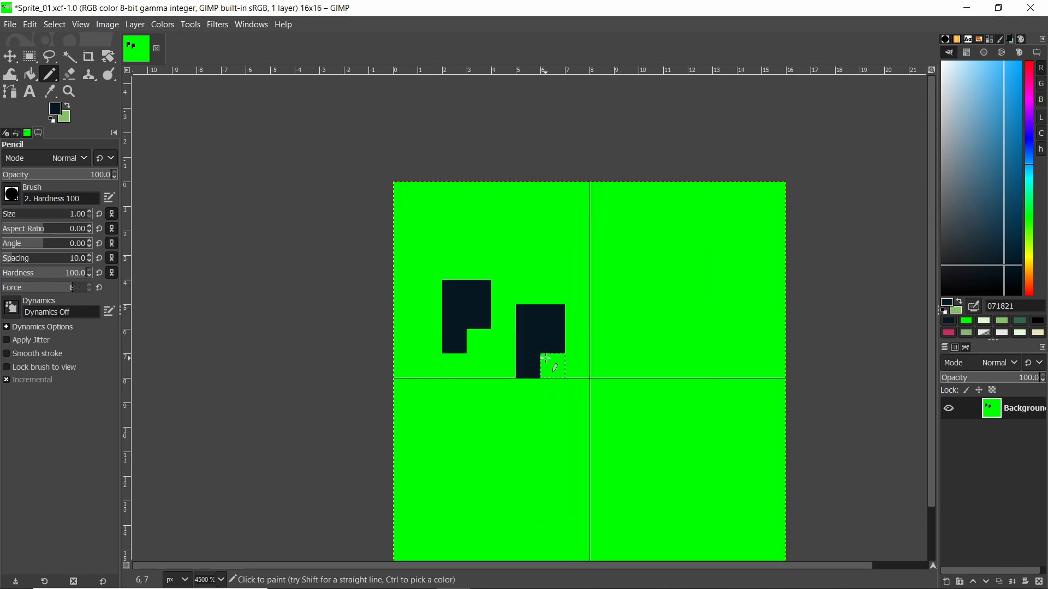
left_click(984, 321)
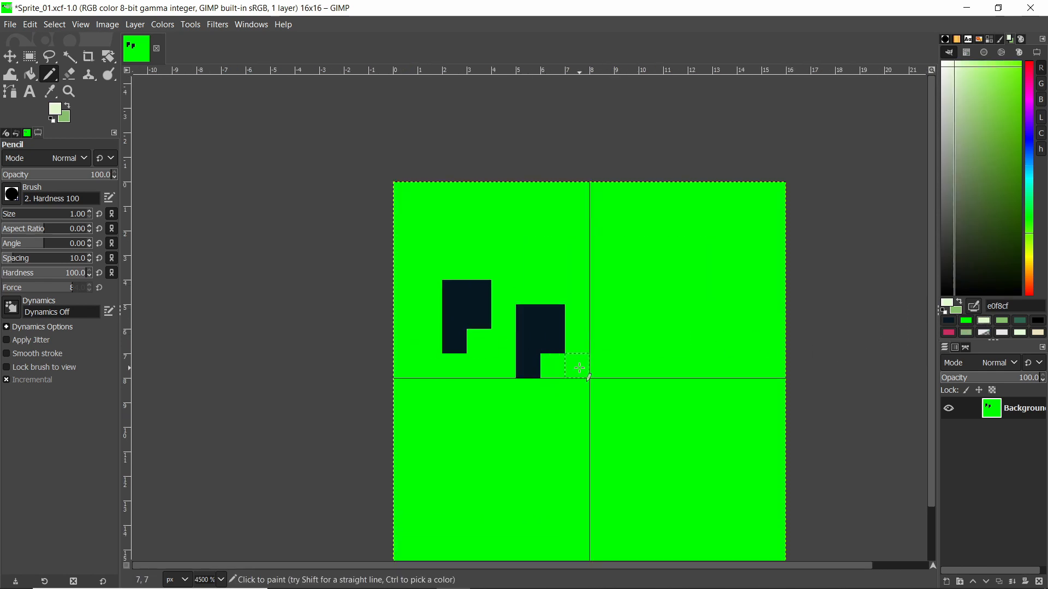
left_click(470, 362)
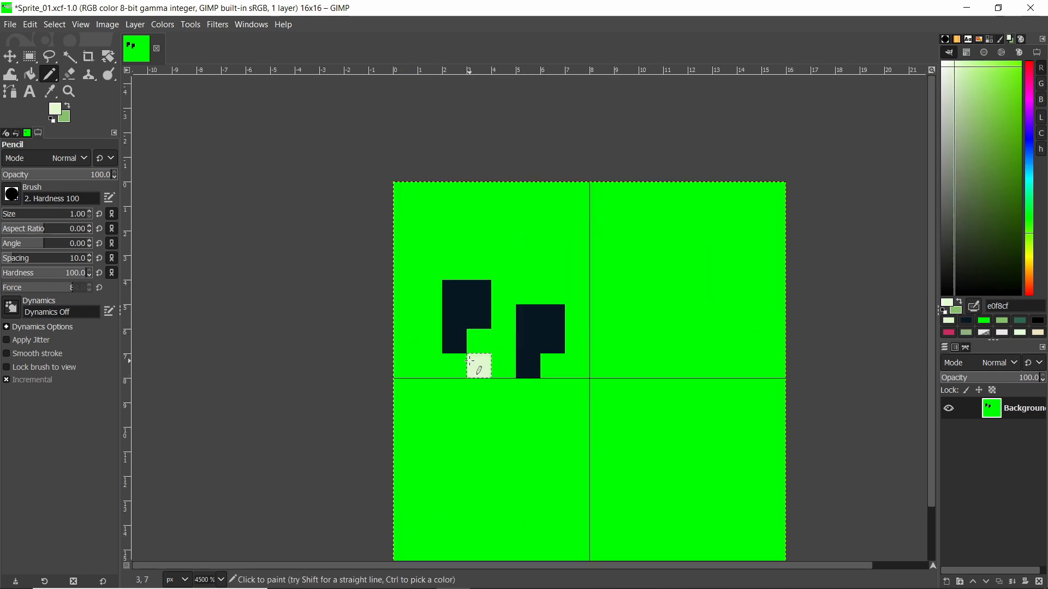
left_click(545, 393)
scroll(611, 393, "up", 2, "ctrl")
left_click(545, 386)
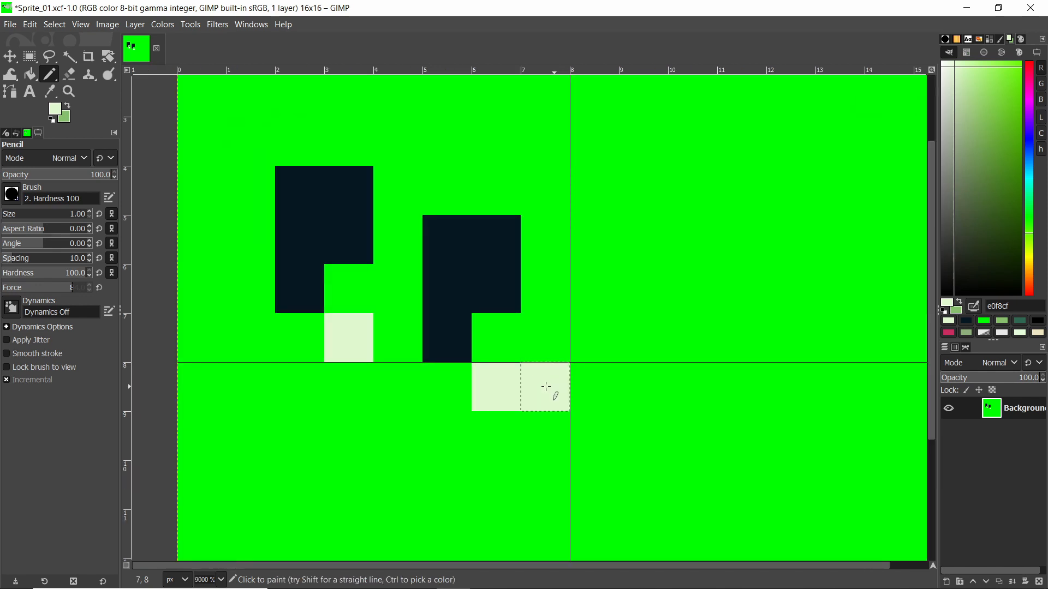
left_click(415, 333)
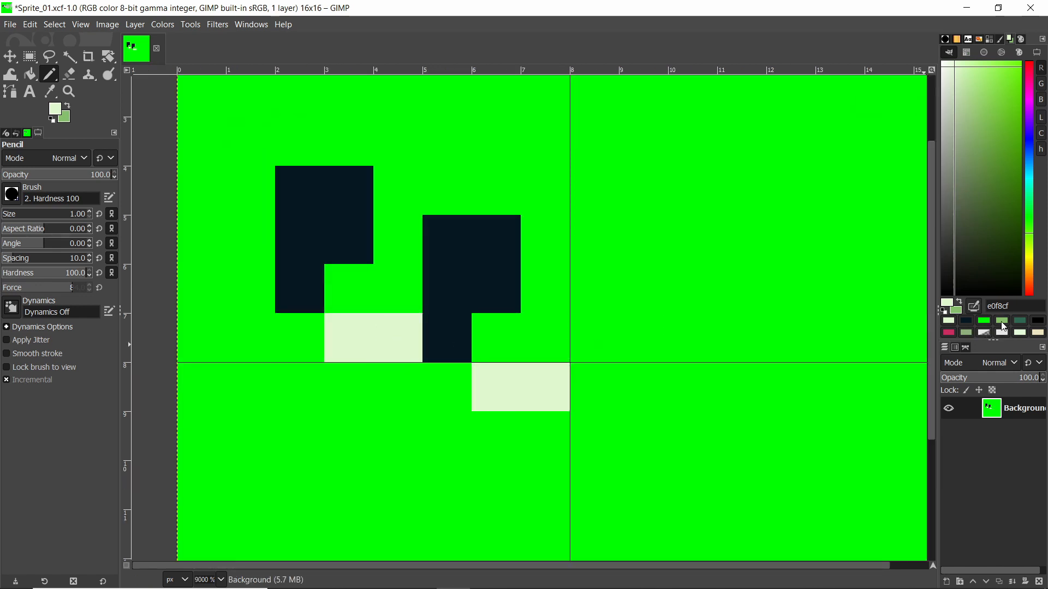
left_click(604, 345)
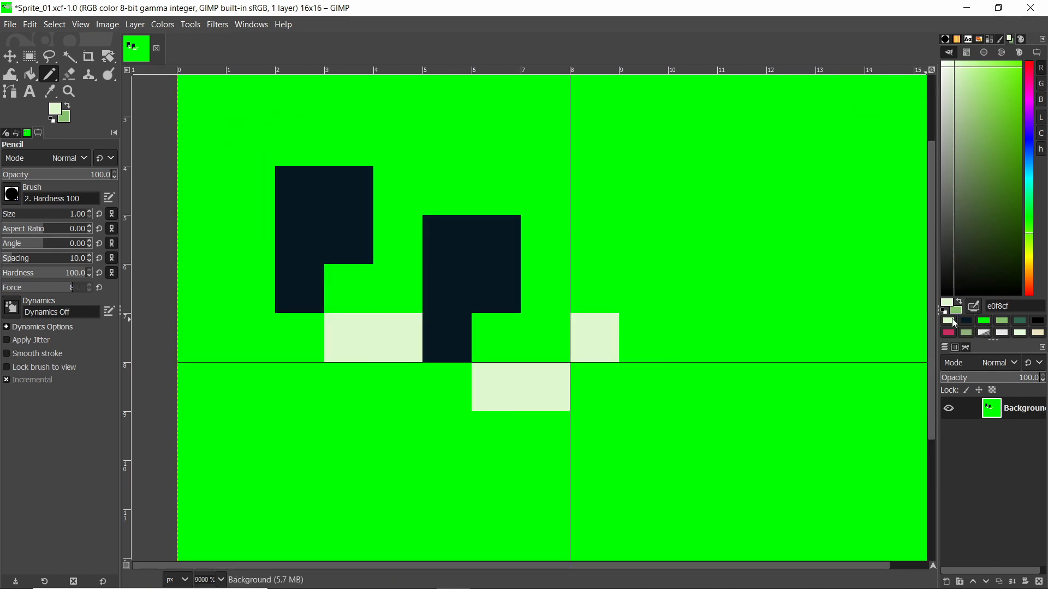
Paint 86c06c pixels around the second dark shape, filling its lower notch, the two columns beside it and two pixels in row 4
left_click(1002, 325)
left_click_drag(548, 334, 596, 277)
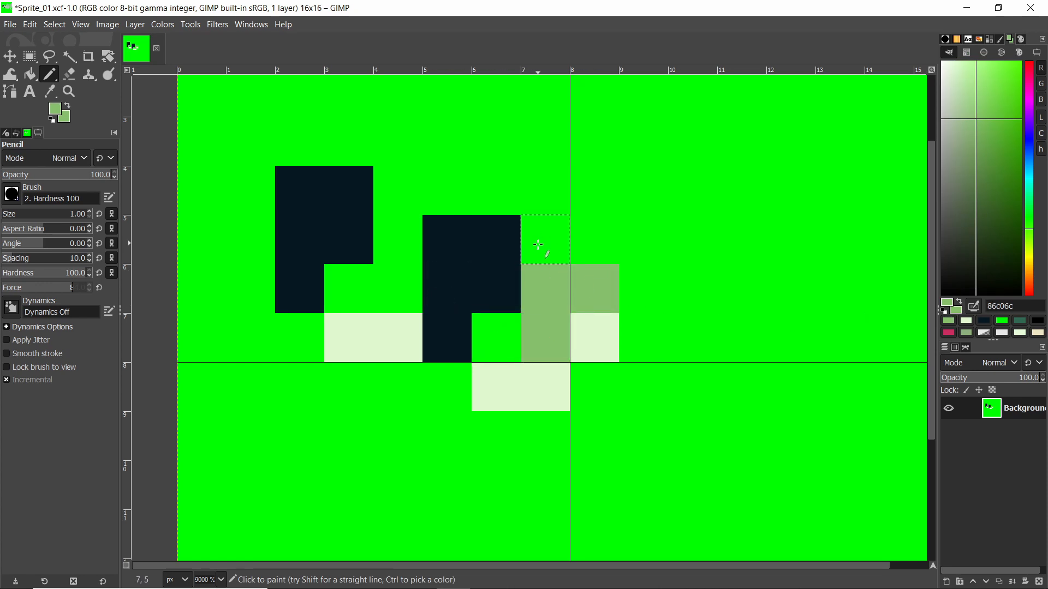
scroll(543, 281, "down", 3, "ctrl")
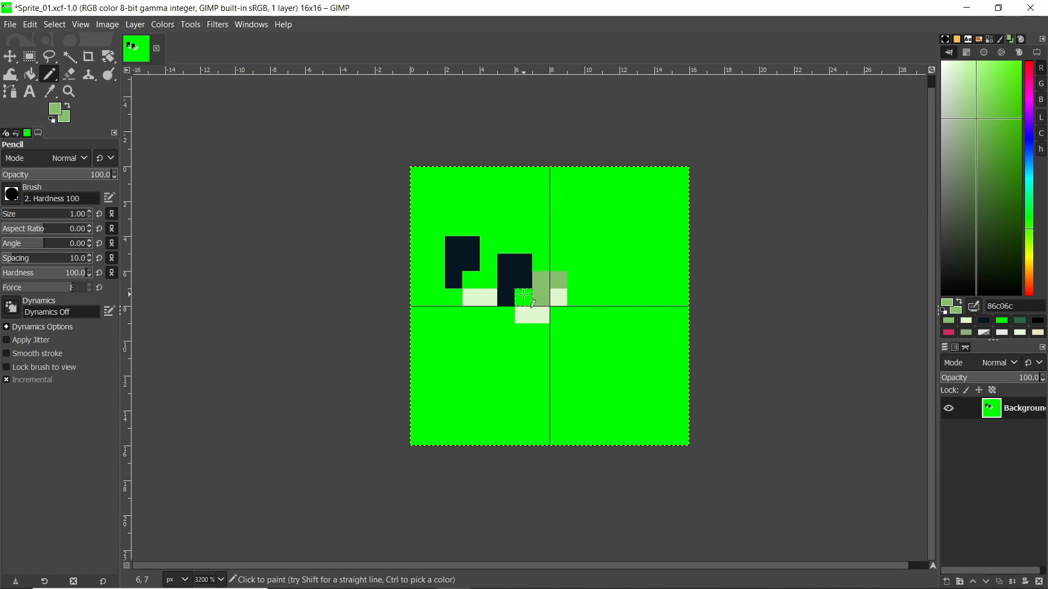
scroll(555, 266, "up", 1, "ctrl")
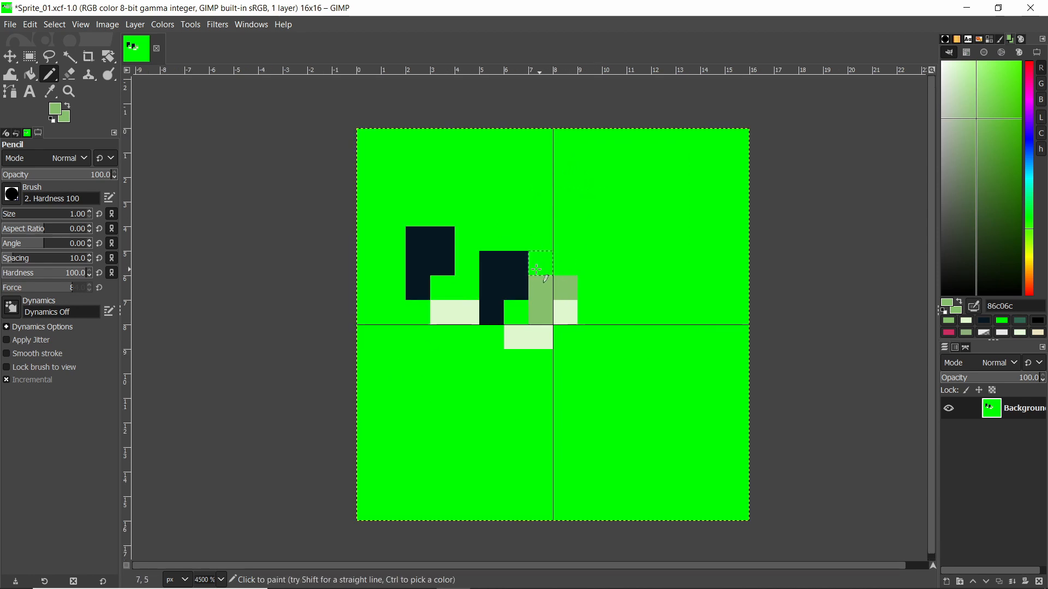
left_click(516, 263, "ctrl")
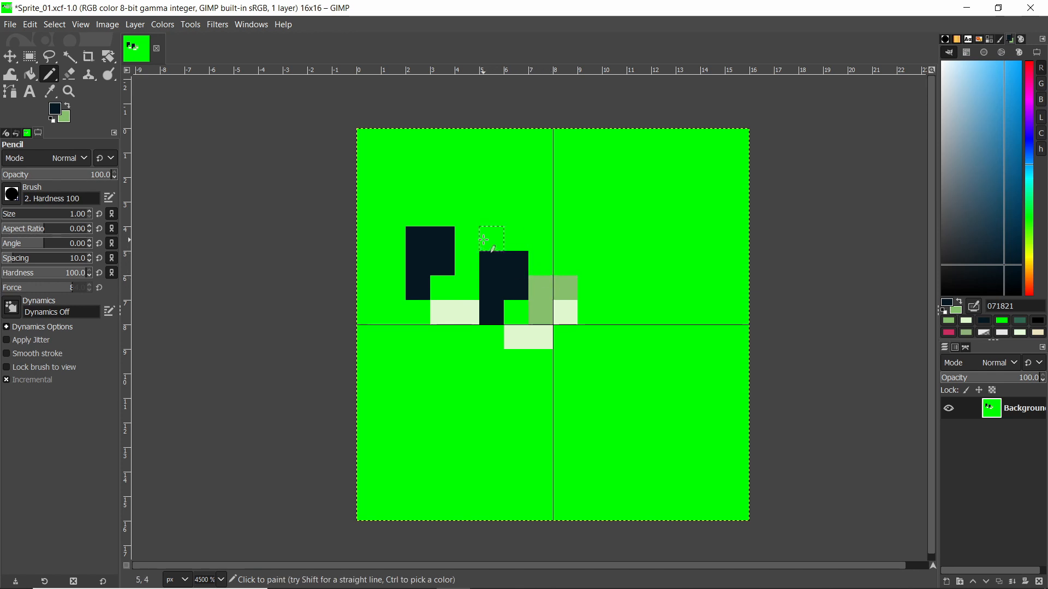
left_click(553, 287, "ctrl")
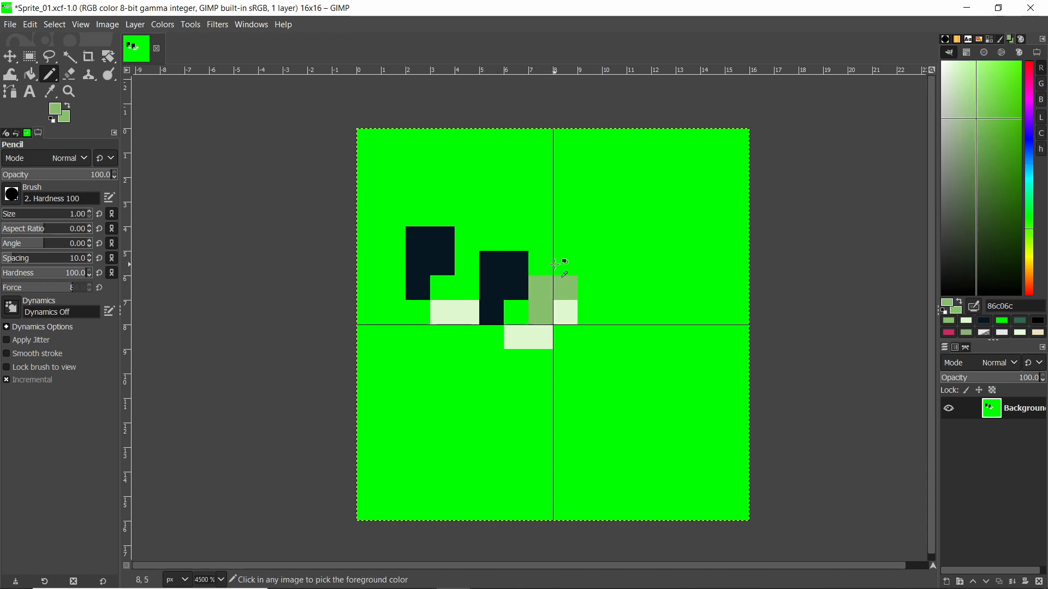
scroll(554, 271, "up", 2, "ctrl")
left_click(481, 340)
left_click_drag(556, 273, 542, 262)
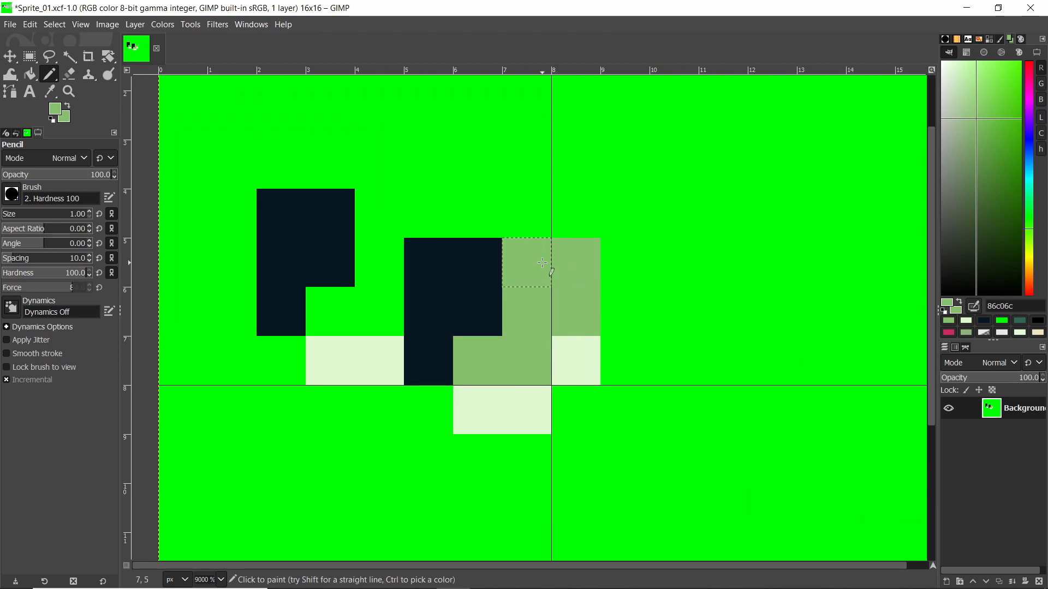
left_click_drag(467, 221, 510, 222)
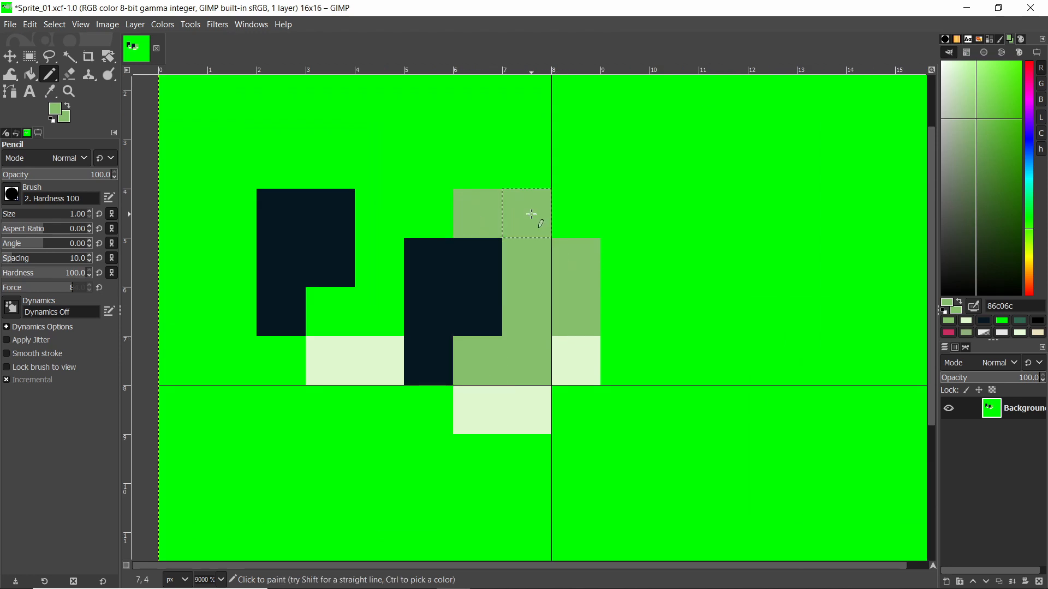
Paint the face and neck in e0f8cf against the vertical guide: a 3x3 block in rows 1–3 plus two pixels in row 4
left_click(579, 364, "ctrl")
scroll(538, 288, "down", 2)
scroll(538, 289, "up", 4)
left_click_drag(538, 292, 498, 293)
mouse_move(524, 251)
left_mouse_down()
mouse_move(507, 192)
mouse_move(460, 257)
mouse_move(419, 198)
mouse_move(519, 148)
left_mouse_up()
scroll(493, 261, "down", 3, "ctrl")
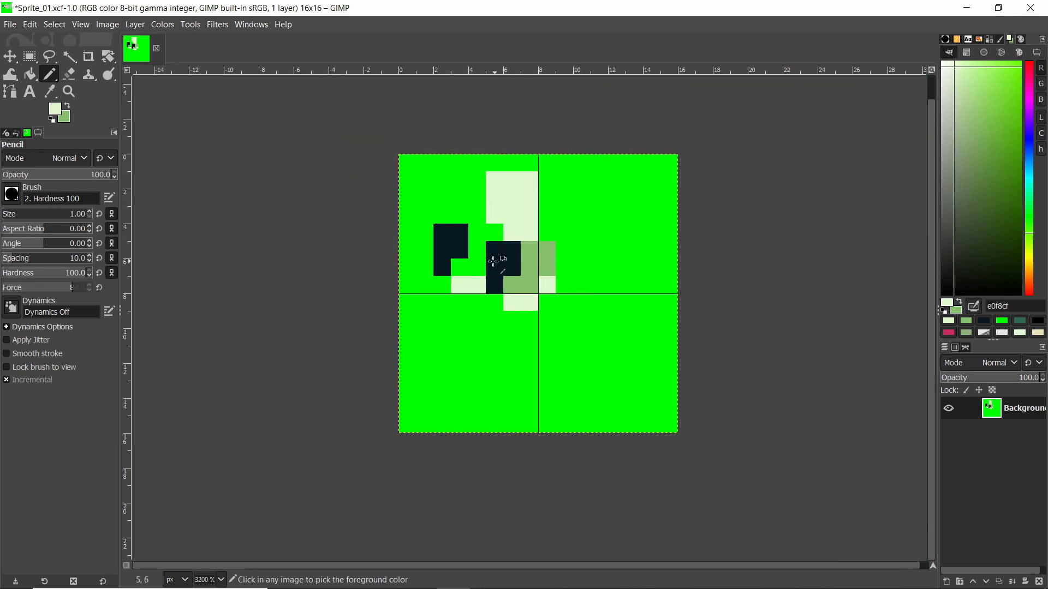
Paint 071821 hair across the head's top row, columns 5–7, with one more pixel below at column 7
left_click(493, 261, "ctrl")
mouse_move(495, 180)
left_mouse_down()
mouse_move(524, 181)
mouse_move(518, 218)
mouse_move(538, 182)
left_mouse_up()
scroll(567, 204, "down", 2, "ctrl")
scroll(546, 207, "up", 2, "ctrl")
Shift the second dark glove shape one pixel left and down with 071821, filling the vacated torso pixels with 86c06c
left_click(521, 191)
left_click(566, 183, "ctrl")
left_click(553, 196)
Extend the torso below the horizontal guide with 86c06c pixels at columns 5–6 of row 8 and e0f8cf pixels beneath them
left_click(551, 232, "ctrl")
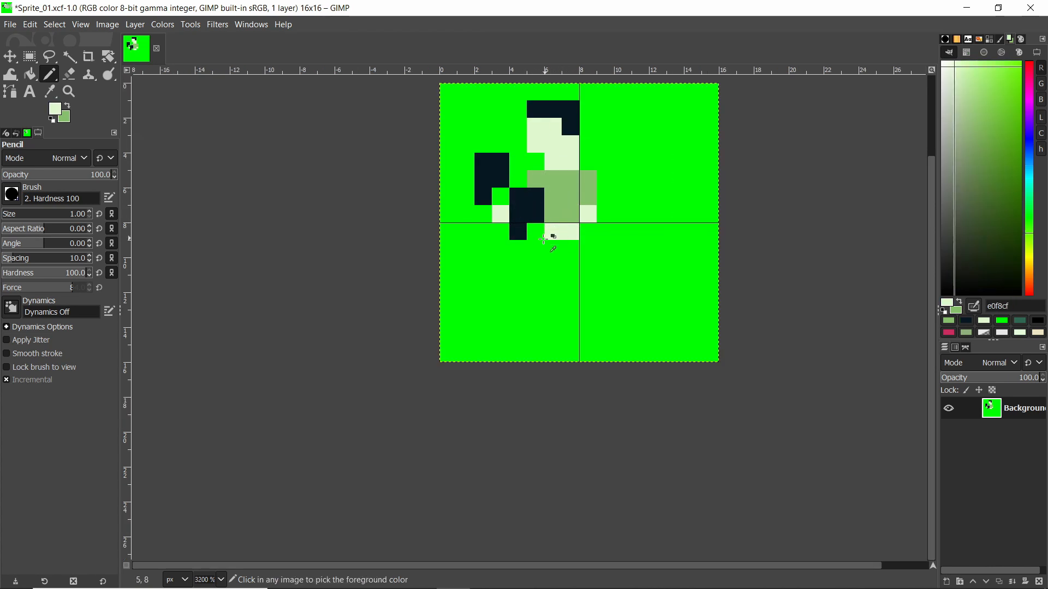
left_click(536, 249)
left_click(566, 219, "ctrl")
left_click(554, 231)
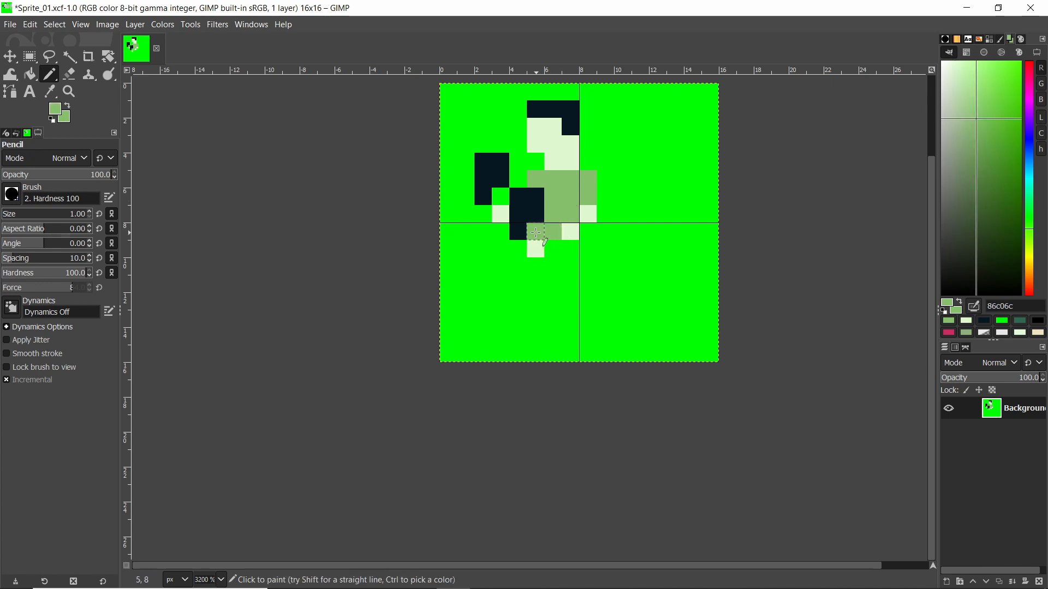
left_click(570, 232, "ctrl")
left_click(553, 249)
Lengthen the torso with 86c06c through row 9, adding e0f8cf pixels down column 8 and two in row 10
scroll(588, 209, "down", 2, "ctrl")
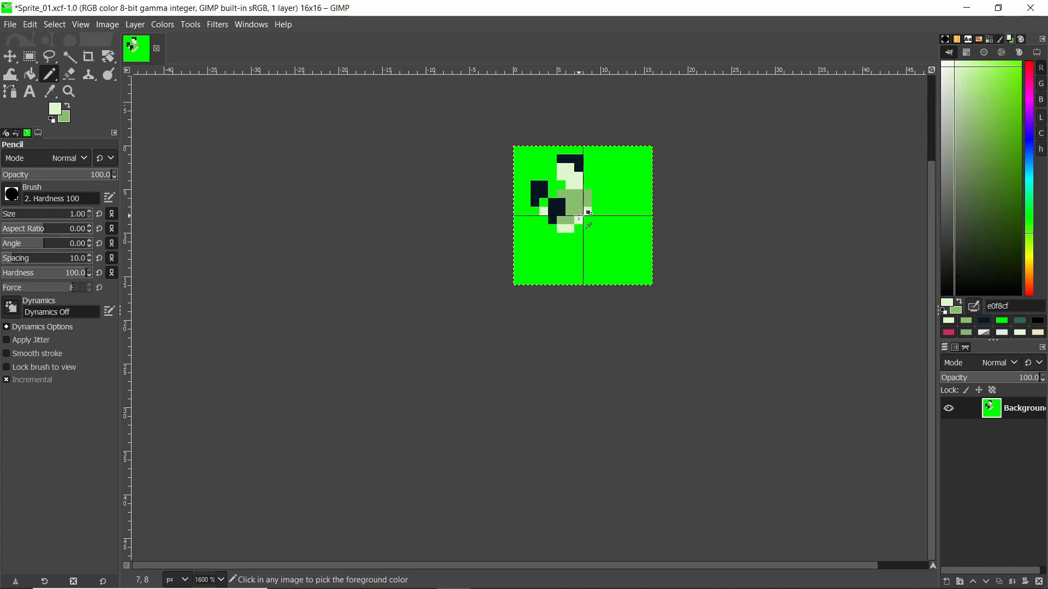
scroll(579, 217, "up", 3, "ctrl")
left_click(576, 274)
mouse_move(600, 254)
left_mouse_down()
mouse_move(604, 237)
mouse_move(552, 252)
left_mouse_up()
left_click(552, 229, "ctrl")
left_click(577, 277, "ctrl")
left_click(561, 271)
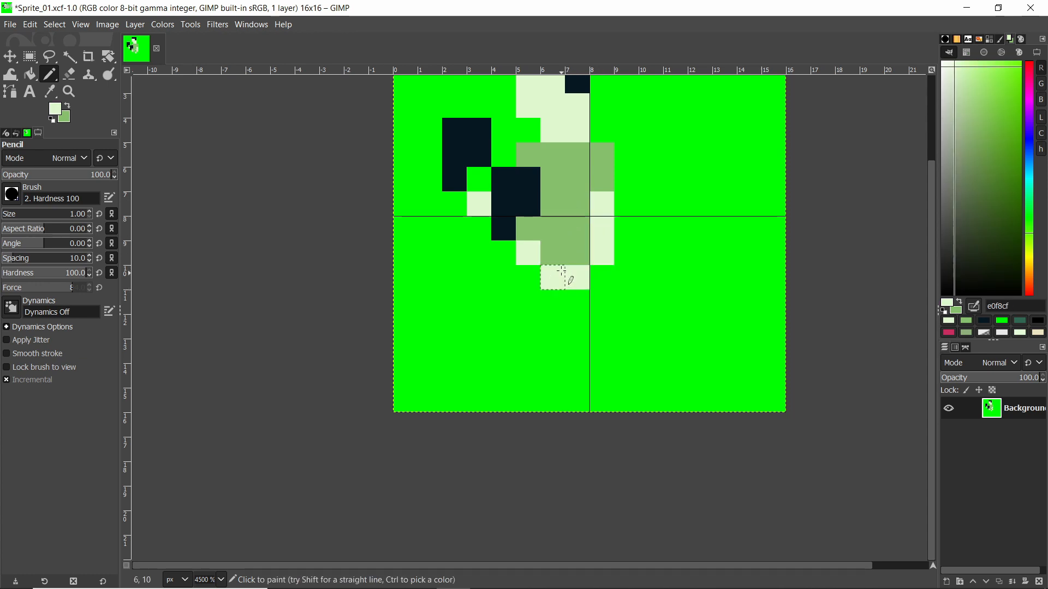
Paint an 86c06c waist around and below the light pixels in rows 10–11, and a four-pixel-wide 071821 leg block in rows 12–15
scroll(595, 227, "down", 4, "ctrl")
scroll(603, 229, "up", 2, "ctrl")
left_click(581, 223, "ctrl")
scroll(589, 238, "up", 1, "ctrl")
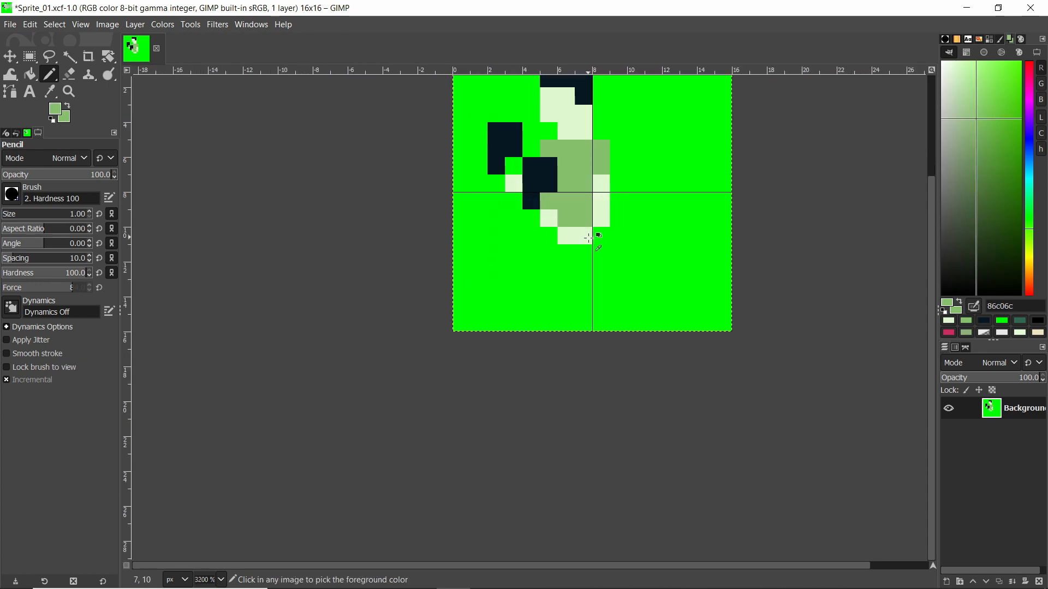
left_click(602, 253)
mouse_move(595, 257)
left_mouse_down()
mouse_move(549, 253)
mouse_move(548, 270)
mouse_move(554, 259)
mouse_move(600, 276)
mouse_move(520, 304)
mouse_move(564, 290)
mouse_move(601, 322)
mouse_move(583, 323)
left_mouse_up()
left_click(984, 321)
left_click(619, 310, "ctrl")
left_click_drag(618, 289, 614, 275)
mouse_move(514, 266)
left_mouse_down()
mouse_move(509, 288)
mouse_move(533, 246)
left_mouse_up()
Select the whole figure, copy and paste it, and anchor the copy one pixel higher
scroll(533, 245, "down", 1, "ctrl")
key("r")
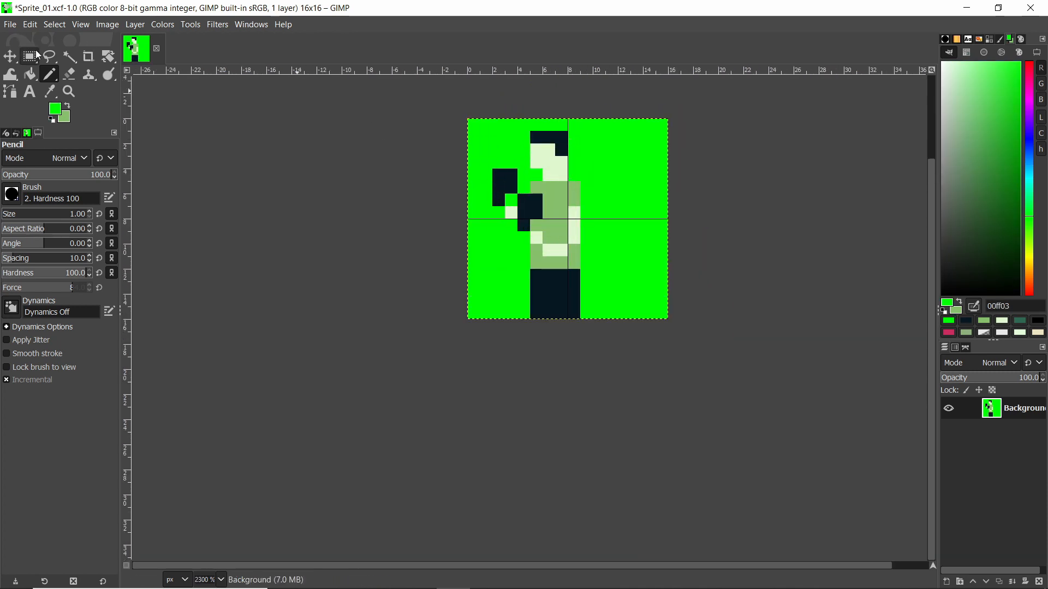
left_click_drag(468, 107, 586, 368)
key("ctrl+c")
key("ctrl+v")
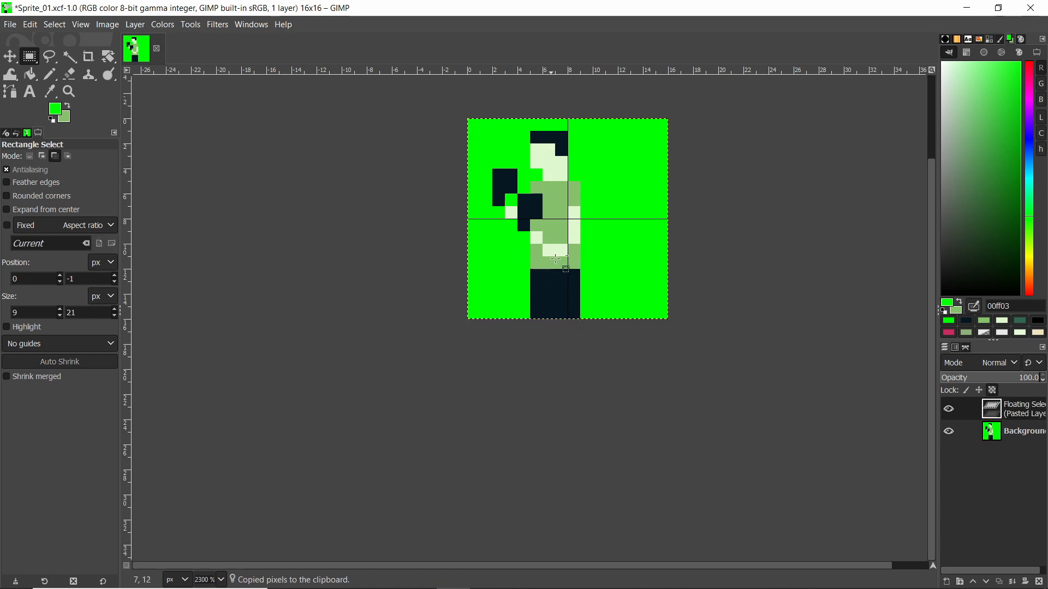
left_click_drag(552, 273, 551, 258)
left_click(606, 194)
Copy and paste the 4x5-pixel area around both gloves, and anchor the copy two pixels higher
scroll(565, 178, "up", 1, "ctrl")
scroll(565, 177, "up", 1, "ctrl")
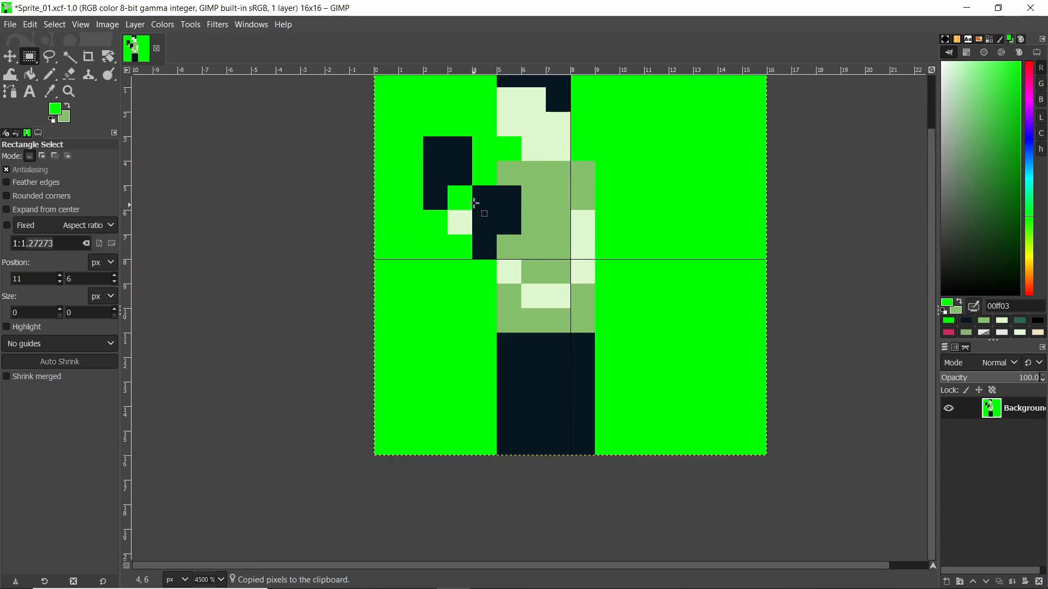
left_click_drag(428, 144, 521, 260)
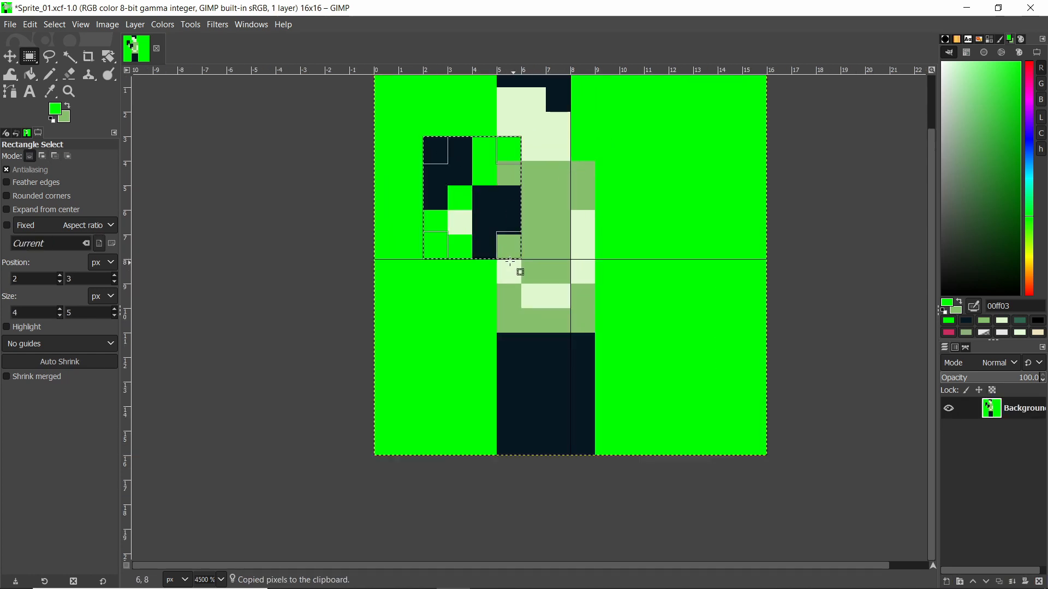
key("ctrl+c")
key("ctrl+v")
left_click_drag(501, 225, 498, 180)
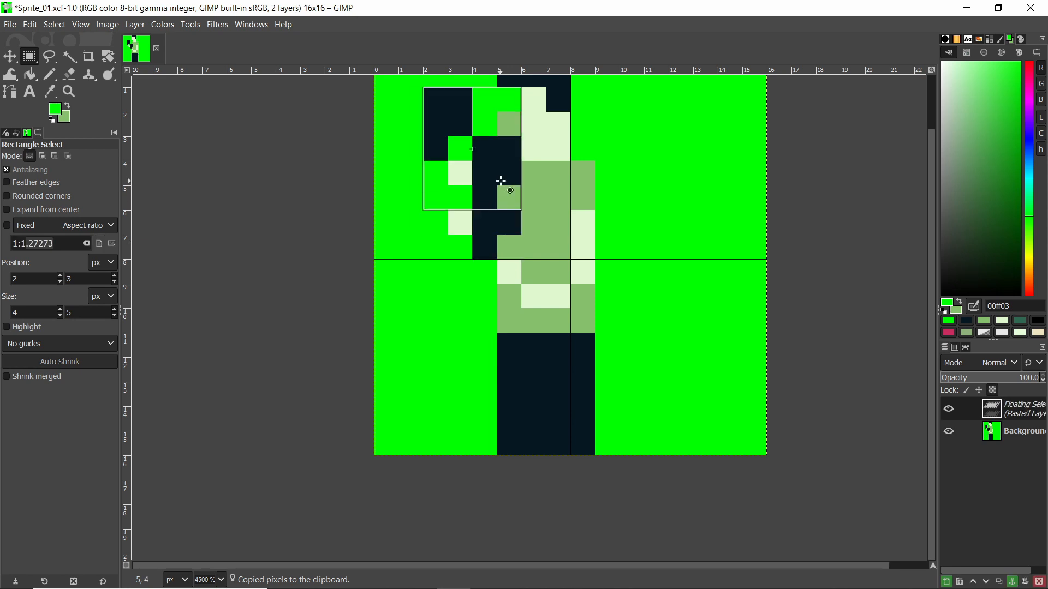
left_click(545, 206)
Restore the covered face pixels with e0f8cf, and add e0f8cf pixels at column 4 of row 6 and column 8 of row 5
key("n")
left_click(533, 140, "ctrl")
left_click_drag(509, 100, 511, 129)
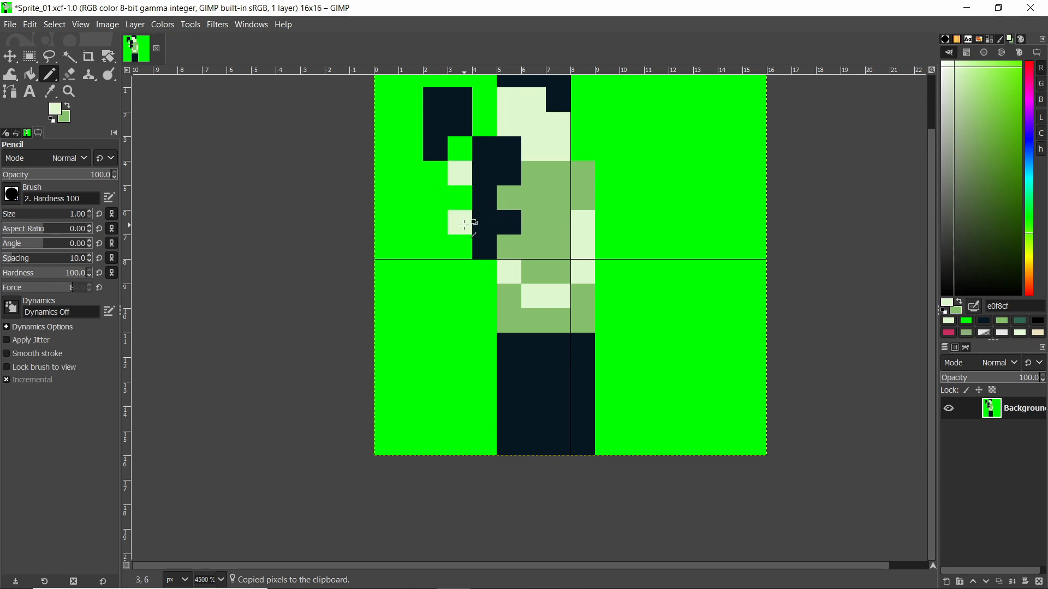
left_click(484, 222)
left_click(583, 207)
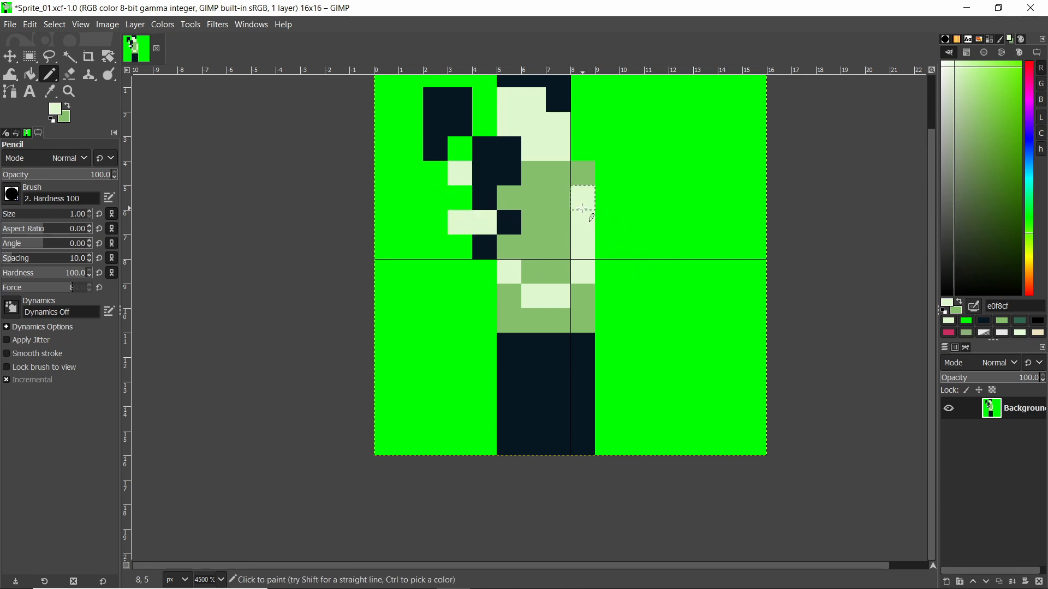
Replace the remnants of the lowered glove and arm with 00ff03 outside the body, 86c06c at column 5 row 6 and e0f8cf below it
left_click(600, 294, "ctrl")
left_click(457, 218)
left_click(485, 247)
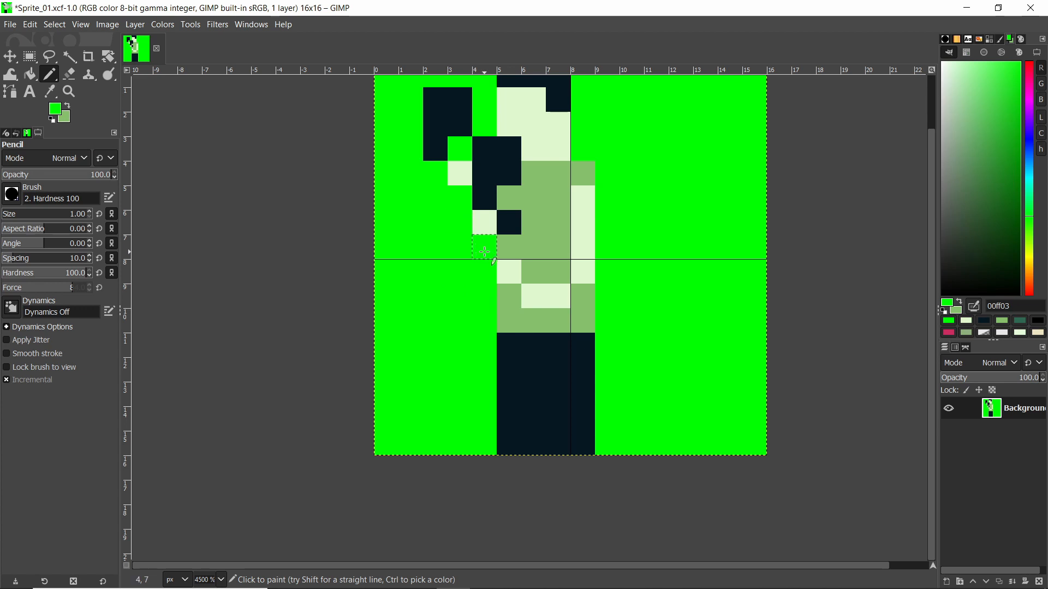
left_click(529, 234, "ctrl")
left_click(509, 223)
left_click(515, 263, "ctrl")
left_click(509, 247)
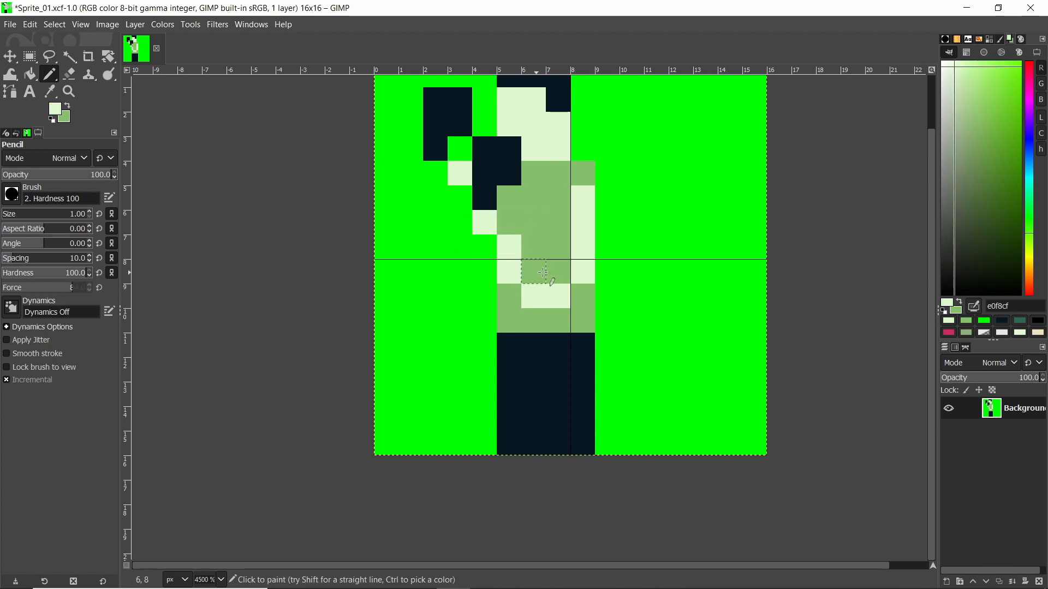
Try filling the torso's green gaps in row 8 and column 5 of row 9 with e0f8cf
left_click(557, 271)
left_click(533, 271)
left_click(508, 296)
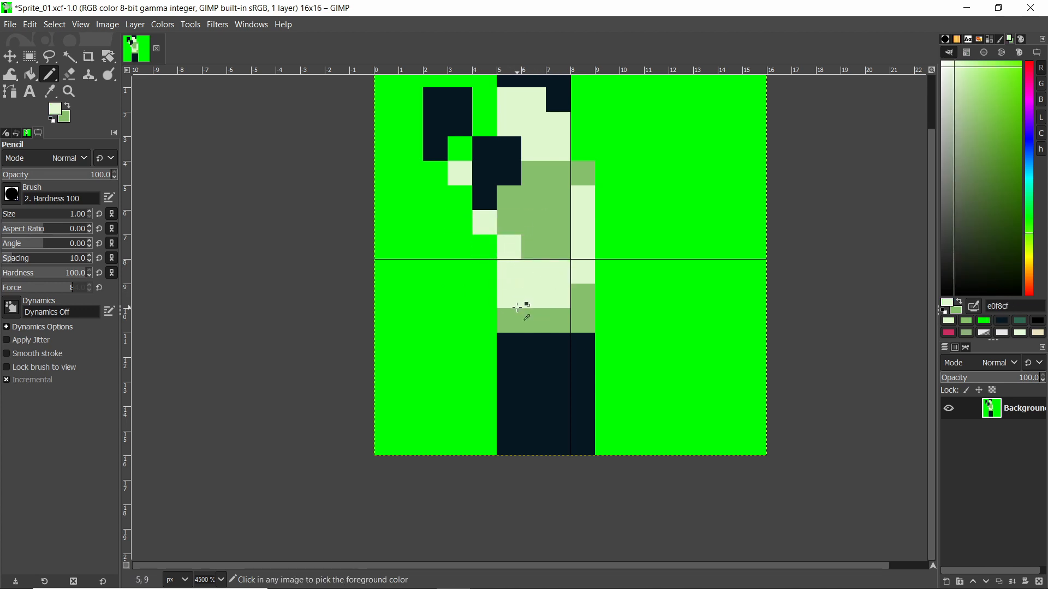
Paint the lower torso in 86c06c, covering row 9 and the outer pixels of row 8
left_click(524, 319, "ctrl")
left_click(509, 296)
left_click(508, 271)
left_click(533, 296)
left_click(557, 295)
left_click(583, 276)
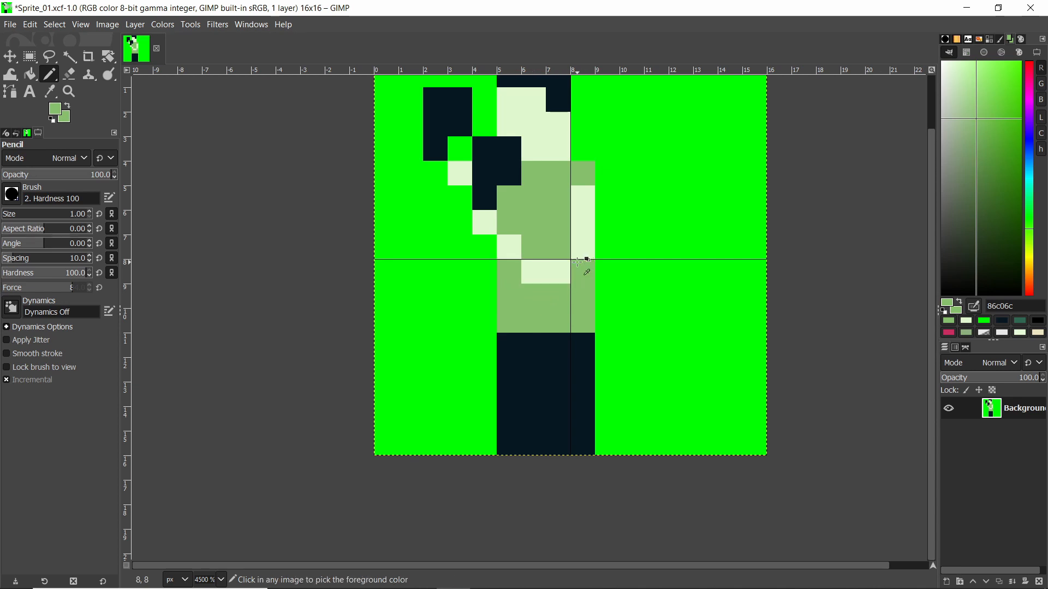
Raise the light forearm by painting e0f8cf at columns 6–7 of row 7 and column 7 of row 6
left_click(508, 243, "ctrl")
left_click(533, 247)
left_click(558, 247)
left_click(562, 231)
Cover the old forearm in row 8 and the lower elbow pixels in columns 7–8, rows 6–7, with 86c06c
left_click(533, 298, "ctrl")
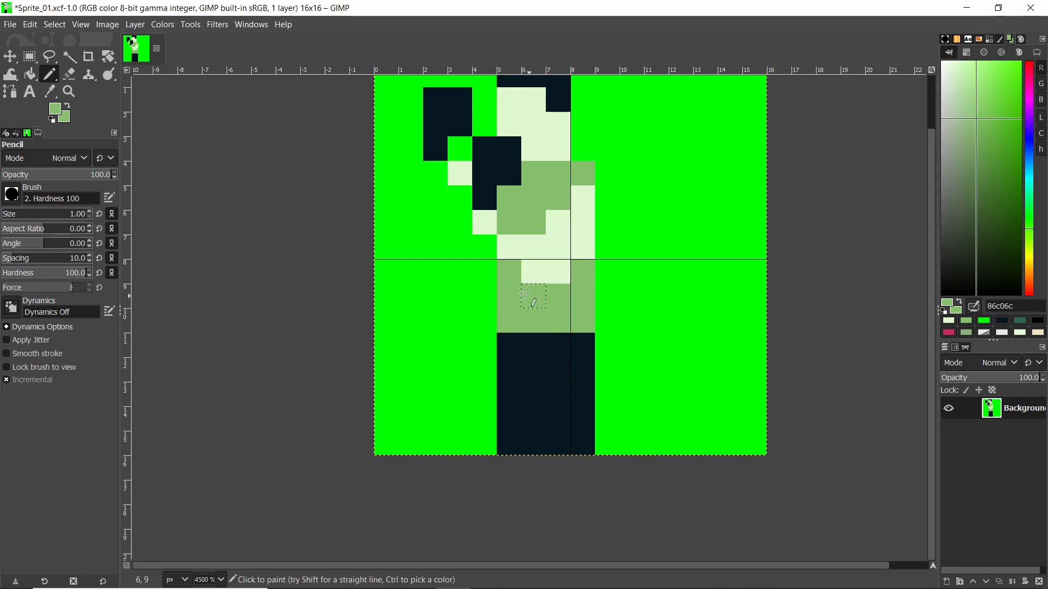
left_click(533, 272)
left_click(558, 271)
left_click(558, 247)
left_click(583, 247)
left_click(588, 229)
scroll(600, 217, "down", 4, "ctrl")
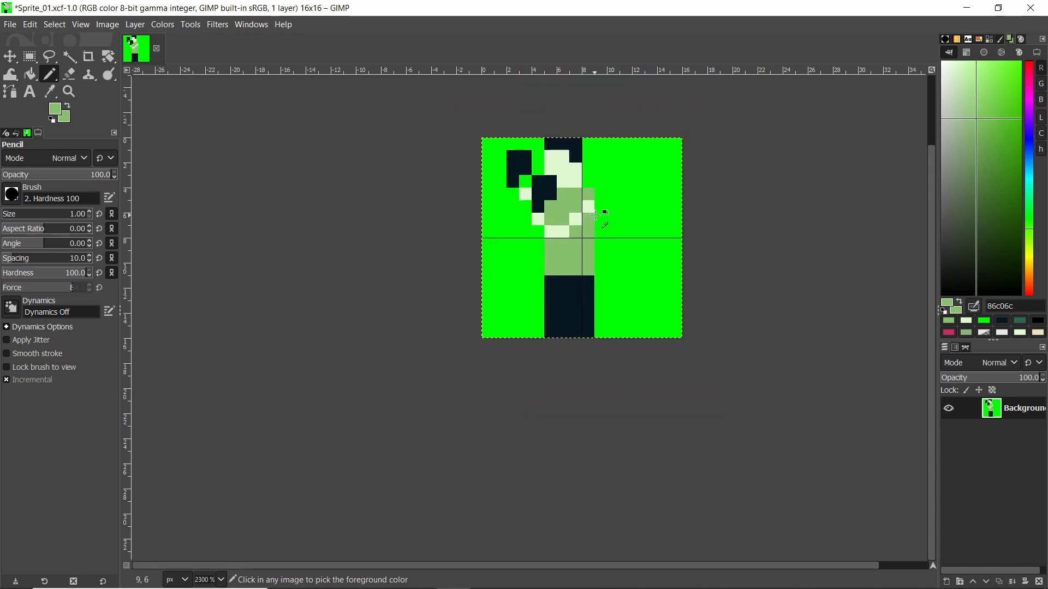
Extend the legs up to row 9 with 071821, and cut a one-pixel 00ff03 gap between them in column 7, rows 11–15
scroll(606, 221, "up", 3, "ctrl")
left_click(559, 305, "ctrl")
left_click(531, 282)
mouse_move(531, 282)
left_mouse_down()
mouse_move(523, 272)
mouse_move(568, 280)
mouse_move(551, 276)
mouse_move(551, 382)
left_mouse_up()
left_click(592, 295, "ctrl")
scroll(588, 230, "down", 3, "ctrl")
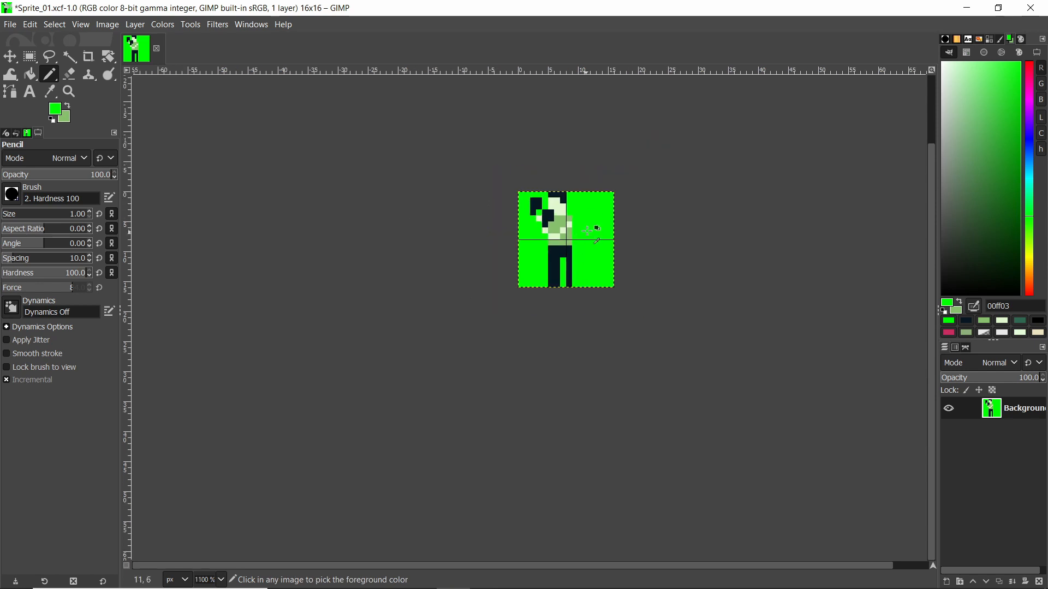
Redraw the rear leg in 071821 as a diagonal down to the right, clear the old straight leg, and extend its foot along row 15
scroll(587, 230, "up", 4, "ctrl")
left_click(516, 352, "ctrl")
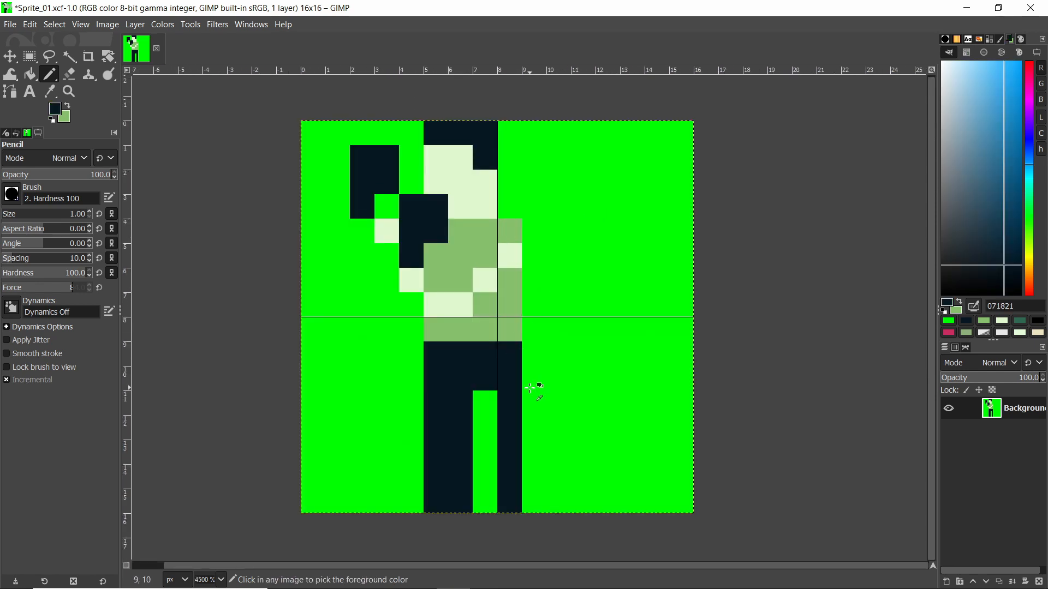
mouse_move(533, 368)
left_mouse_down()
mouse_move(633, 498)
mouse_move(559, 431)
mouse_move(515, 462)
mouse_move(511, 502)
left_mouse_up()
left_click(488, 479, "ctrl")
left_click(617, 477, "ctrl")
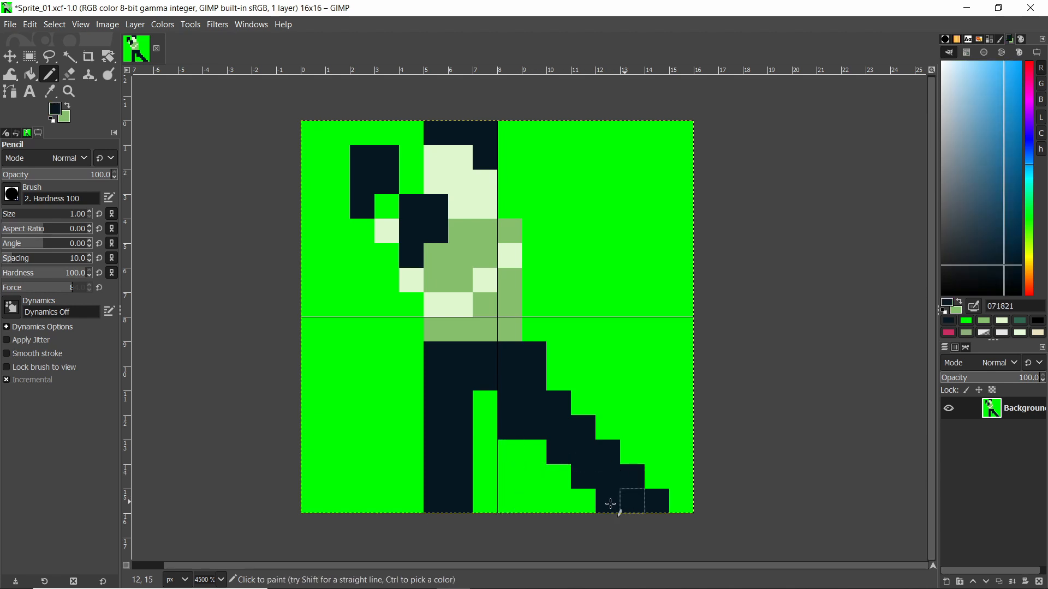
left_click_drag(610, 503, 527, 499)
Step the front leg to the left with 071821, and trim its inner edge and the rear foot's outer end with 00ff03
mouse_move(411, 425)
left_mouse_down()
mouse_move(409, 479)
mouse_move(382, 503)
left_mouse_up()
left_click(507, 467, "ctrl")
left_click_drag(460, 473, 465, 505)
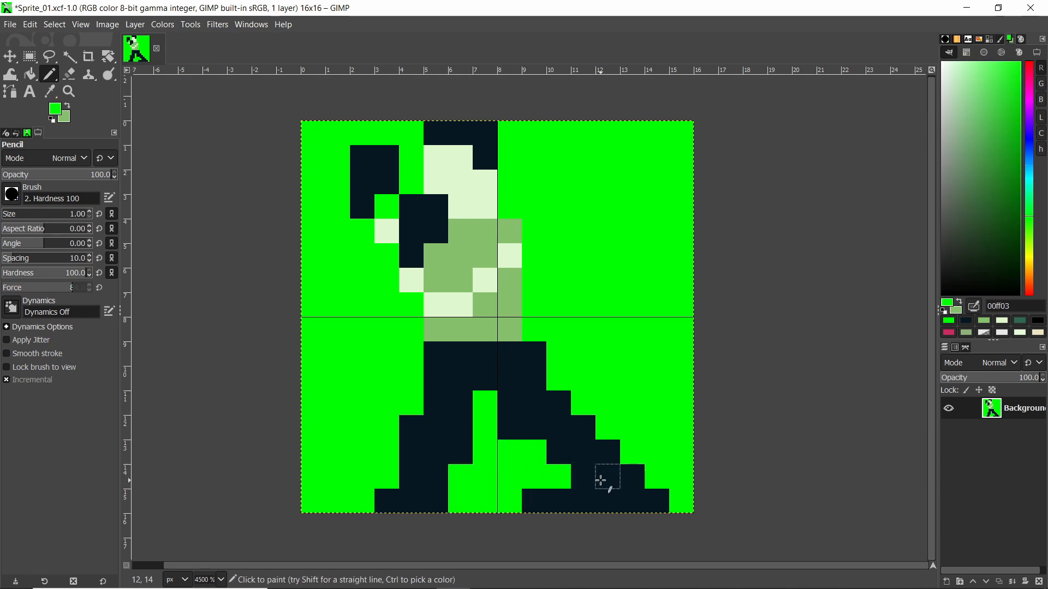
left_click_drag(630, 476, 633, 502)
left_click(665, 505)
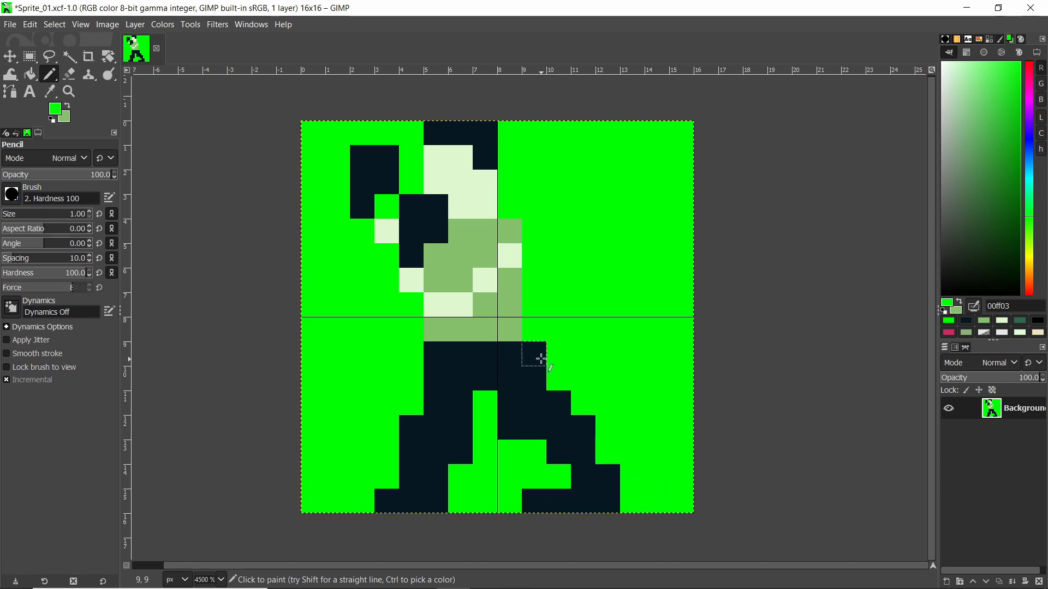
Select the rear leg, copy and paste it, and anchor the copy one pixel to the left
scroll(627, 352, "down", 5, "ctrl")
scroll(623, 382, "up", 3, "ctrl")
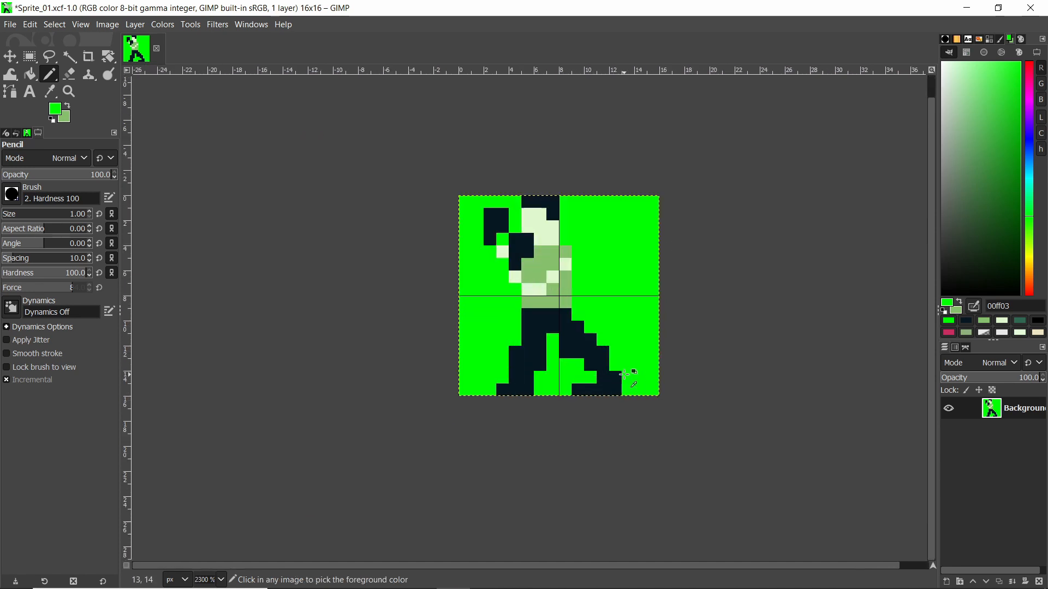
key("r")
mouse_move(590, 419)
left_mouse_down()
mouse_move(574, 421)
mouse_move(580, 412)
left_mouse_up()
key("ctrl+c")
key("ctrl+v")
left_click(621, 278)
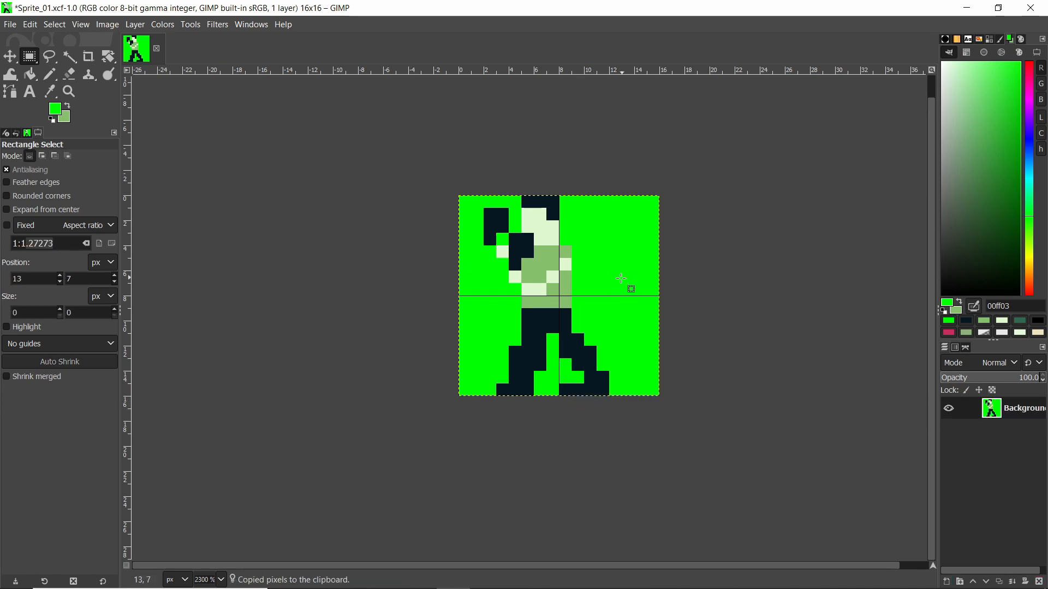
Fill the top pixel of the gap between the legs with 071821 using the Pencil
key("n")
left_click(559, 331, "ctrl")
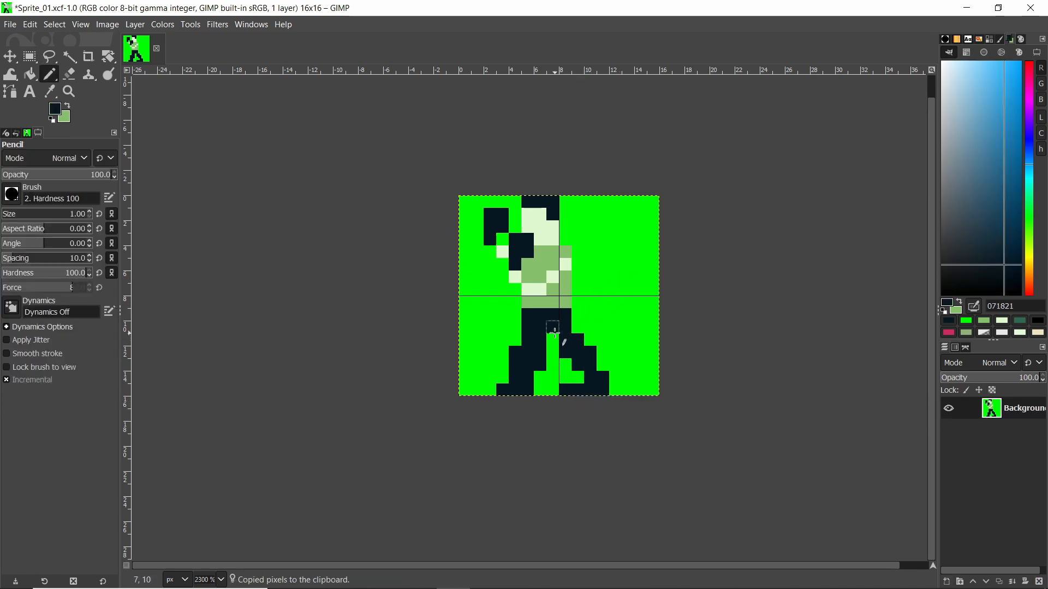
scroll(610, 296, "down", 3, "ctrl")
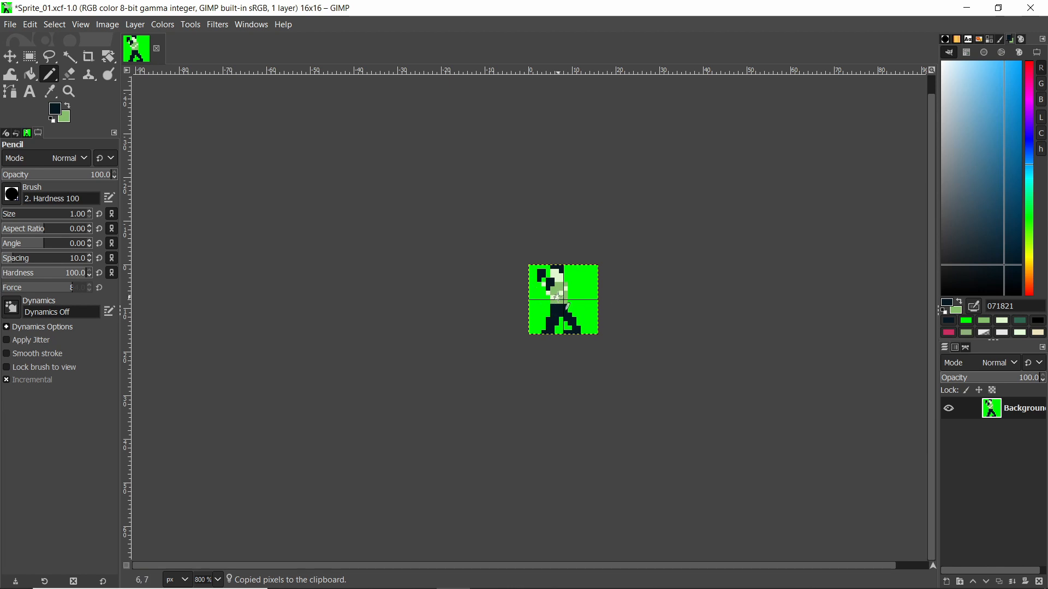
scroll(557, 293, "up", 1, "ctrl")
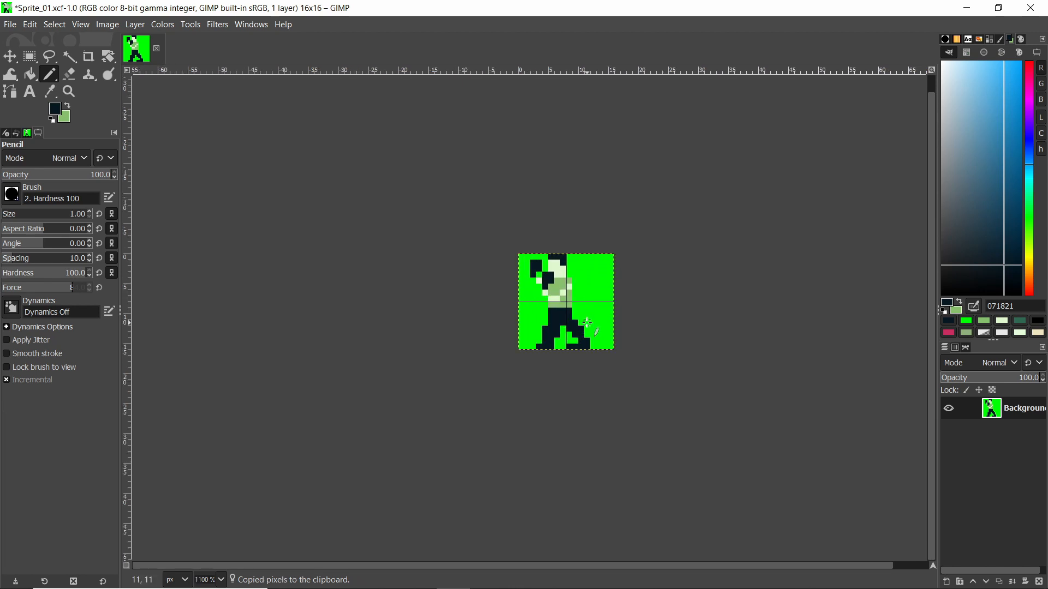
scroll(540, 226, "up", 2, "ctrl")
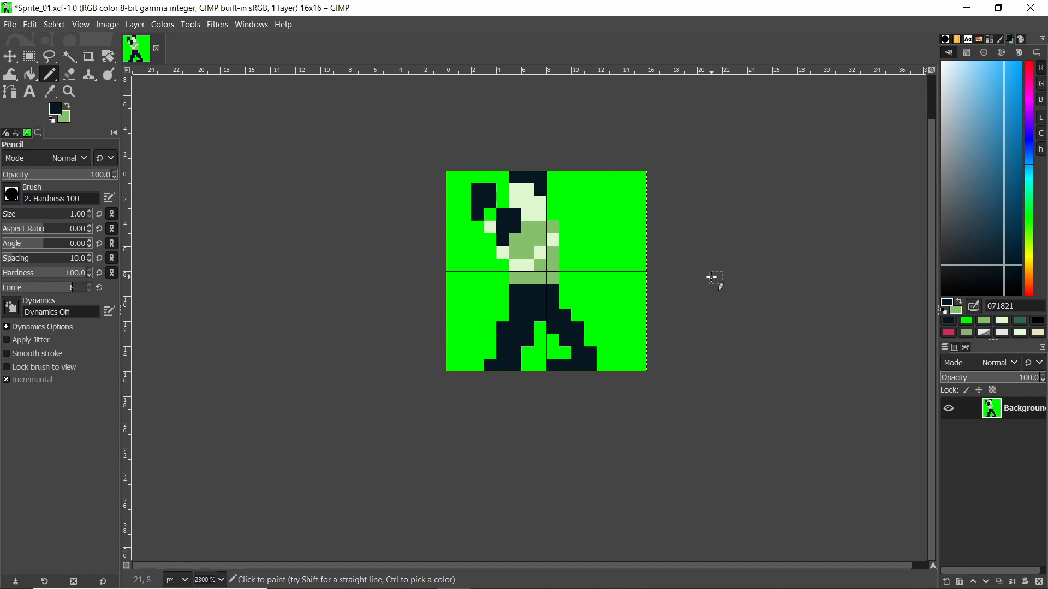
Start exporting the finished sprite with Export As
left_click(9, 25)
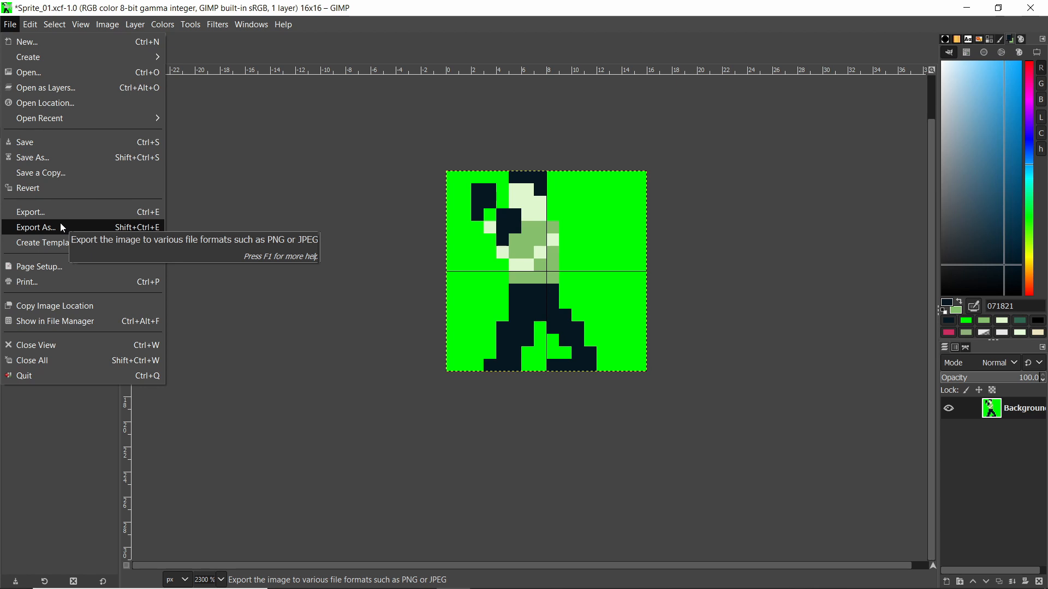
left_click(61, 228)
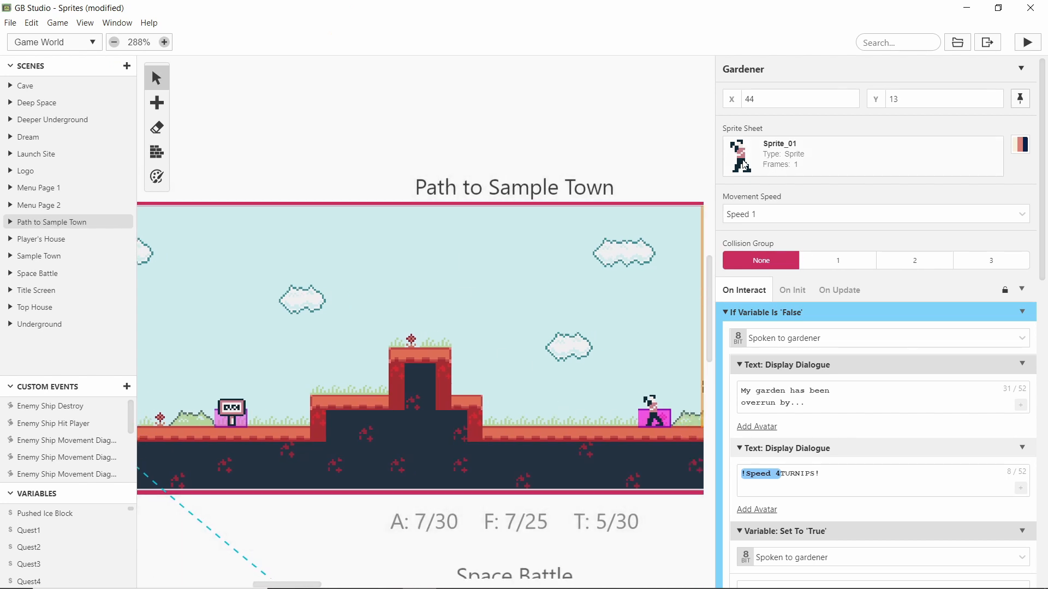
Switch to GB Studio and examine the Gardener's Sprite_01 within the Path to Sample Town scene and its surroundings
middle_click_drag(644, 249, 519, 230)
mouse_move(526, 402)
left_mouse_down()
mouse_move(534, 368)
mouse_move(677, 402)
mouse_move(488, 391)
mouse_move(522, 407)
left_mouse_up()
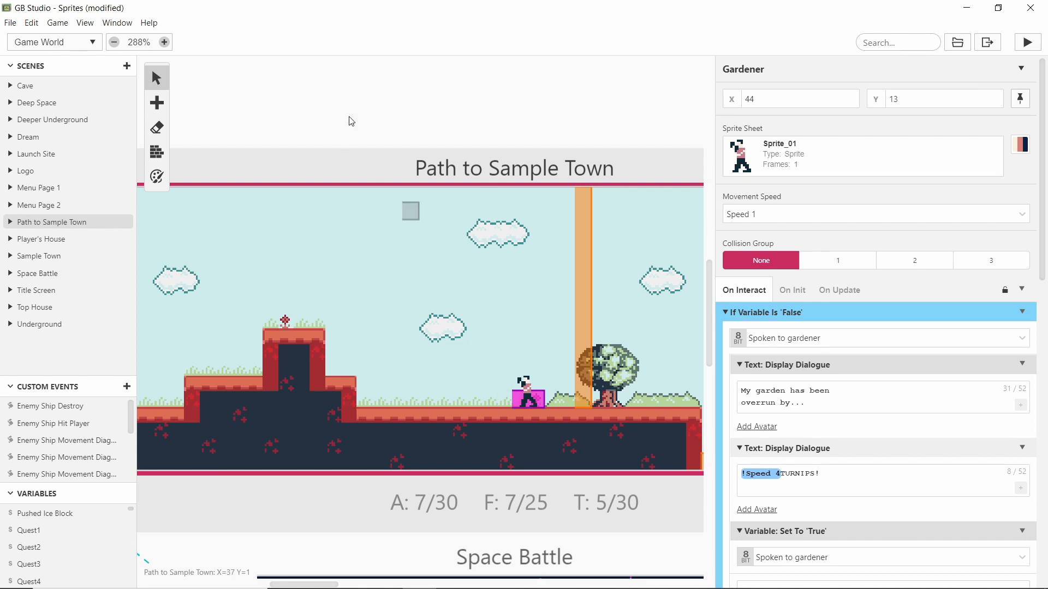
scroll(412, 295, "down", 1, "ctrl")
middle_click_drag(517, 159, 680, 171)
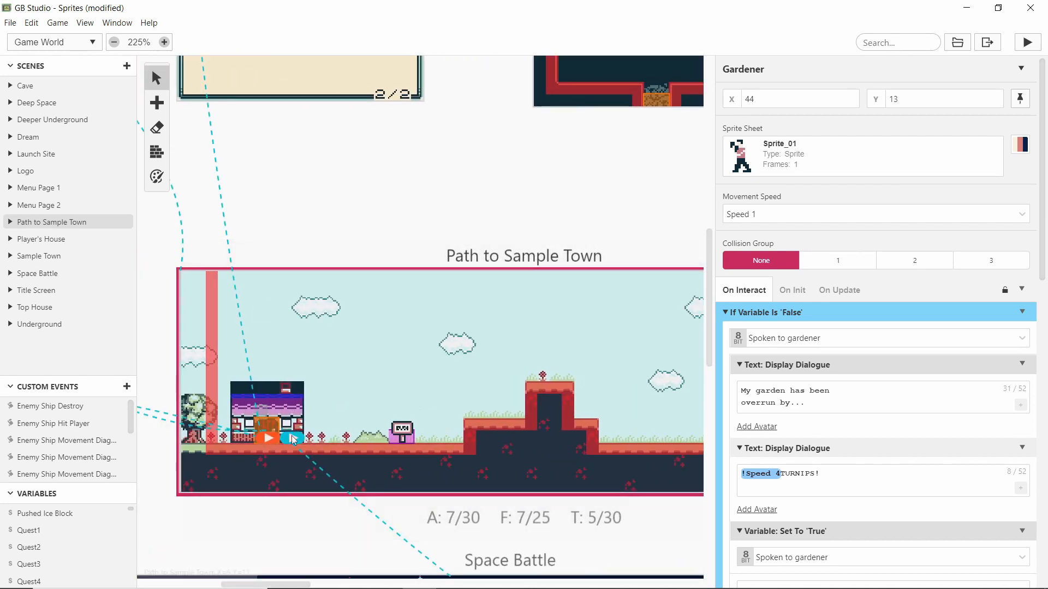
middle_click_drag(540, 231, 405, 155)
middle_click_drag(330, 126, 427, 57)
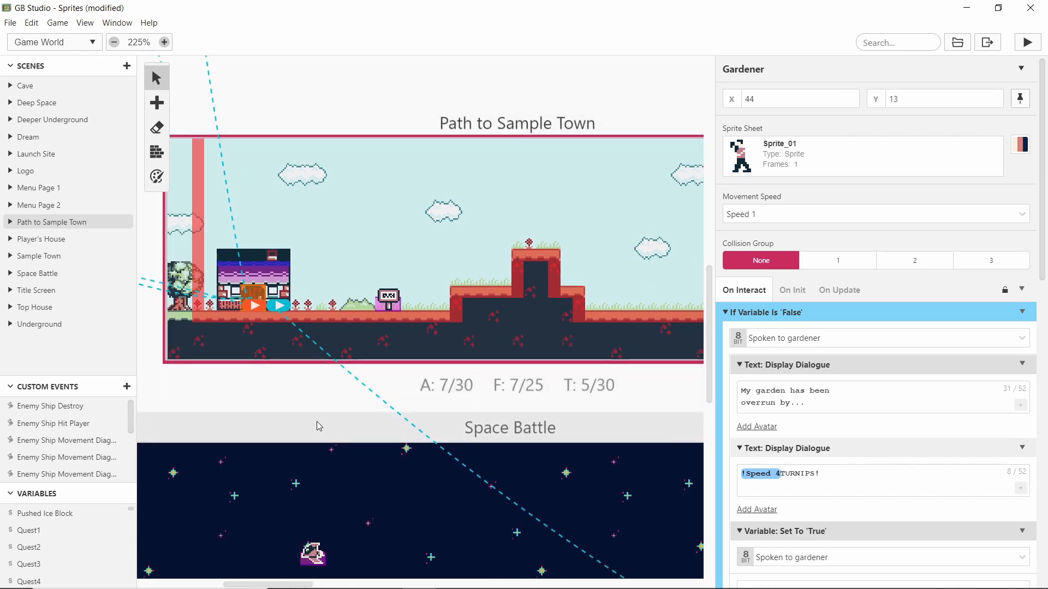
Examine the actors and scenery in the Sample Town, Path to Sample Town and Space Battle scenes around the Gardener
scroll(314, 437, "down", 3, "ctrl")
scroll(323, 528, "up", 3, "ctrl")
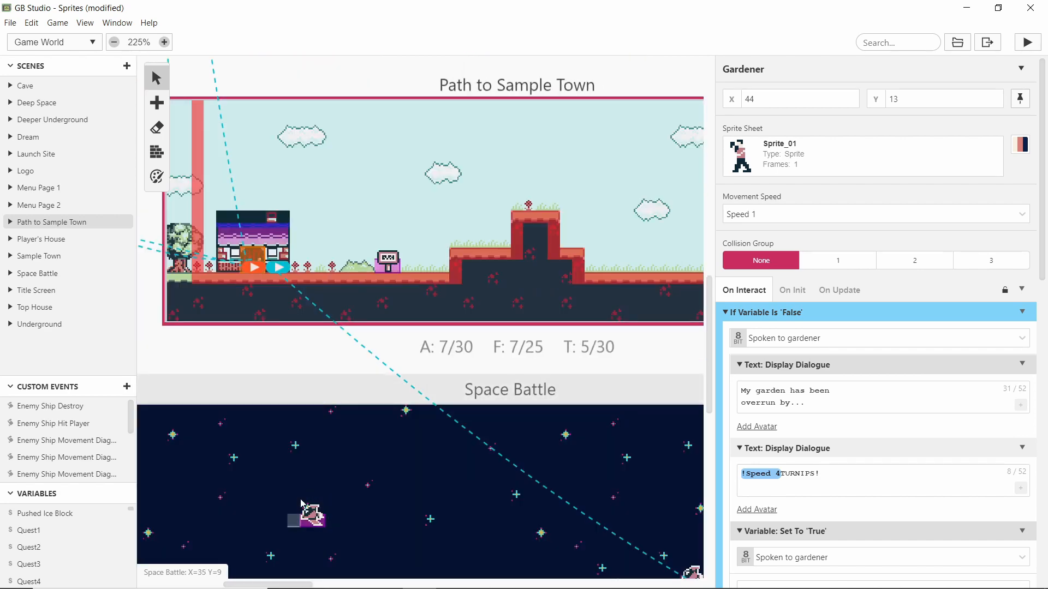
scroll(318, 525, "down", 2, "ctrl")
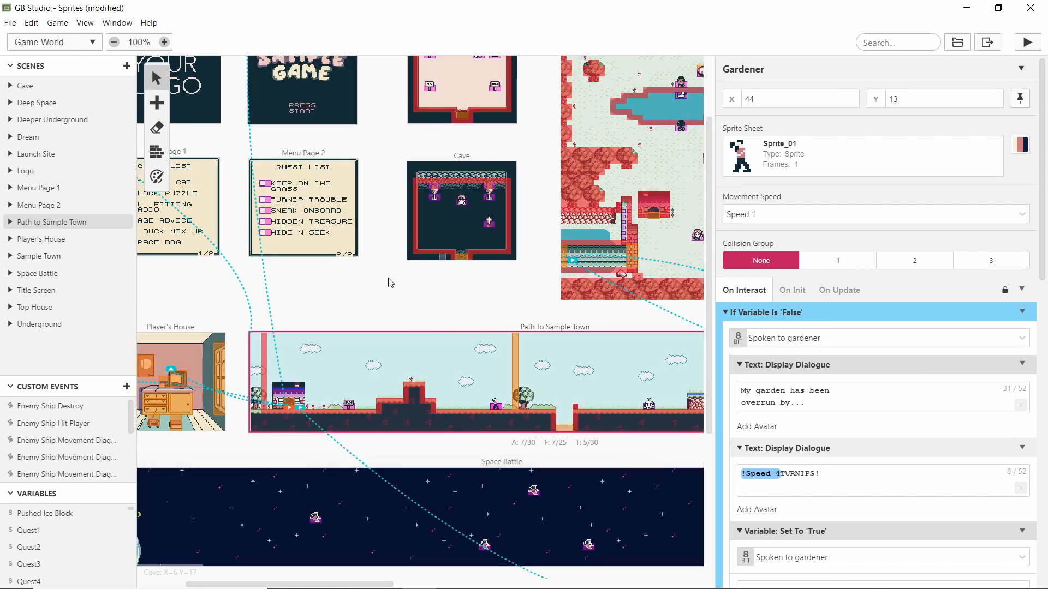
middle_click_drag(426, 264, 350, 358)
scroll(452, 241, "right", 3, "shift")
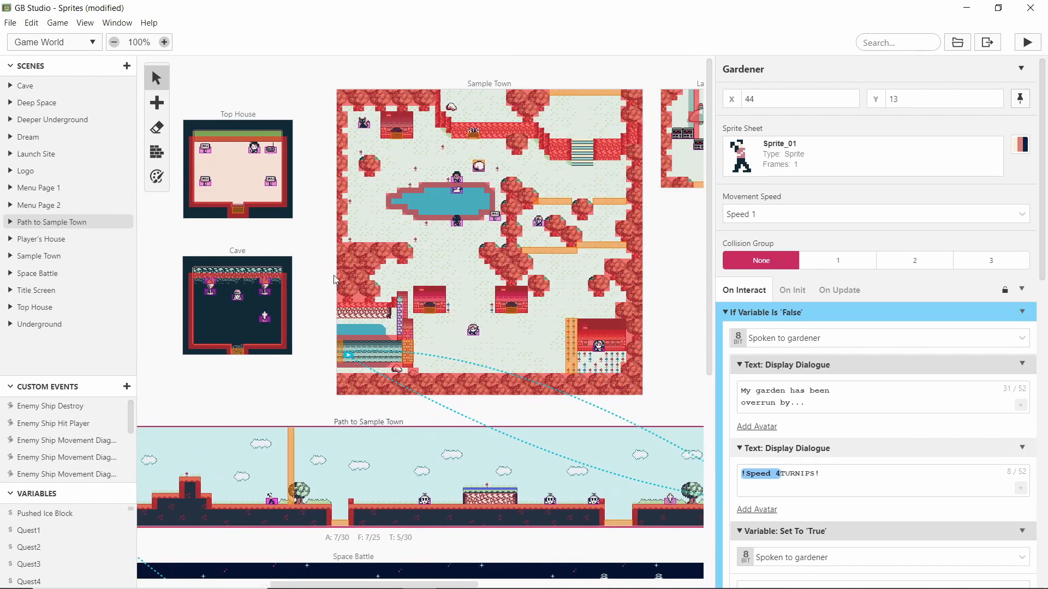
scroll(481, 169, "up", 2, "ctrl")
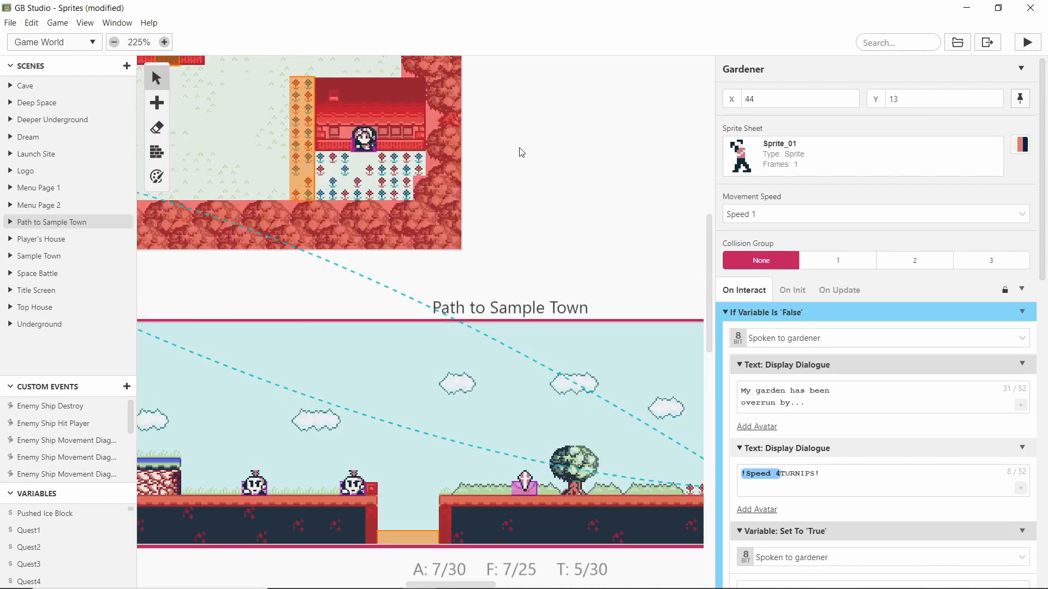
middle_click_drag(519, 153, 588, 358)
middle_click_drag(351, 112, 431, 217)
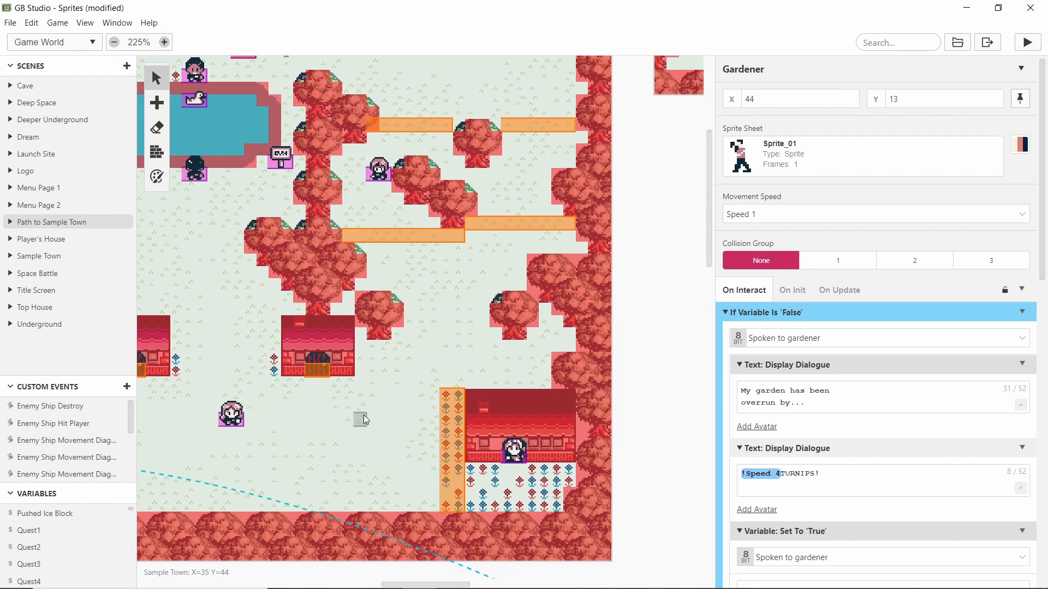
middle_click_drag(445, 236, 478, 298)
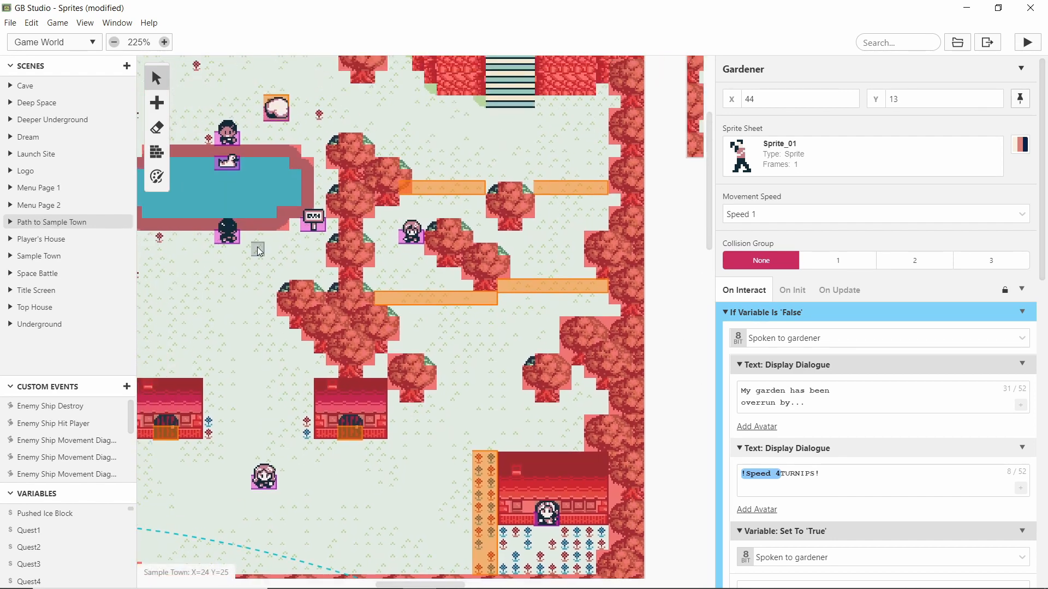
scroll(590, 355, "down", 1, "ctrl")
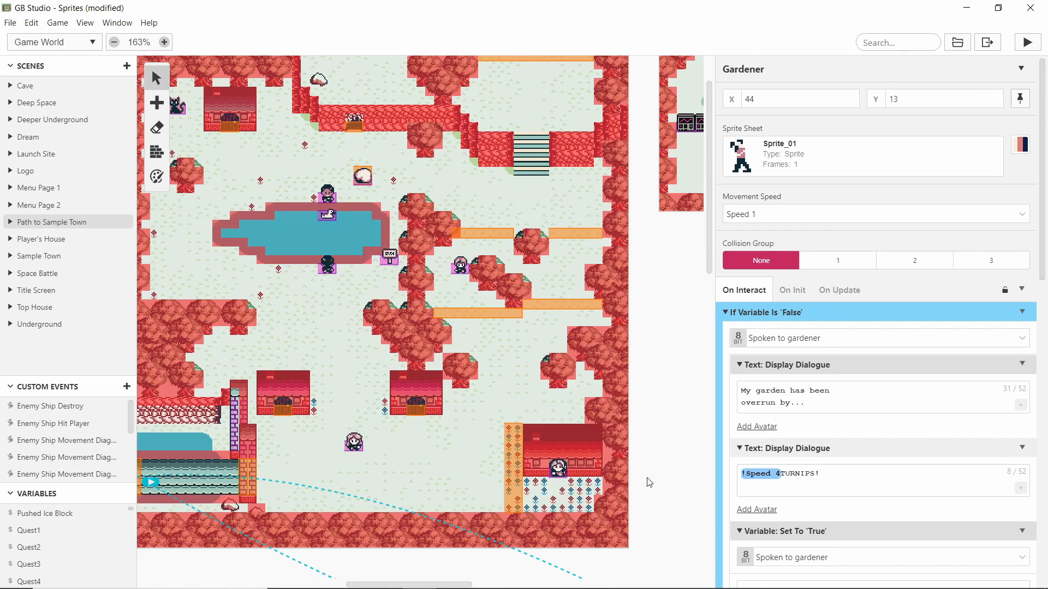
scroll(294, 365, "down", 5)
scroll(206, 342, "left", 2)
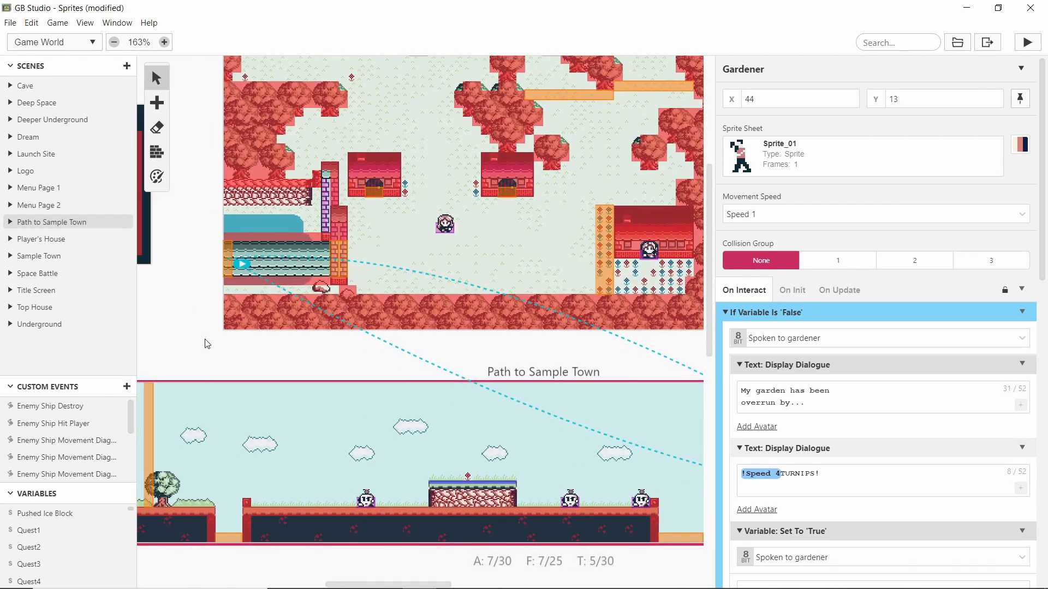
middle_click_drag(207, 344, 309, 259)
scroll(308, 259, "down", 4, "ctrl")
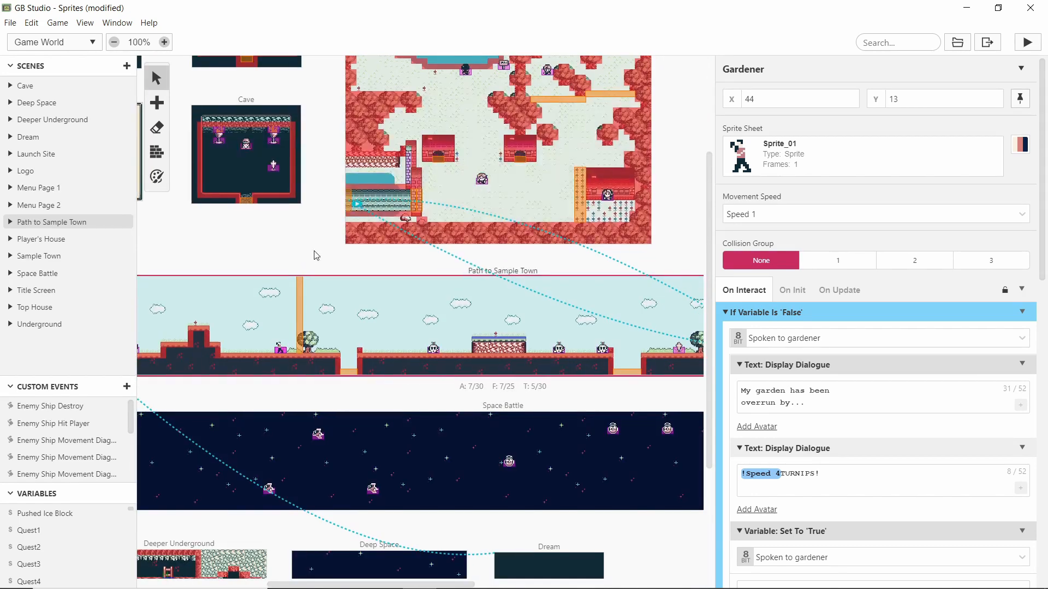
scroll(604, 394, "up", 4, "ctrl")
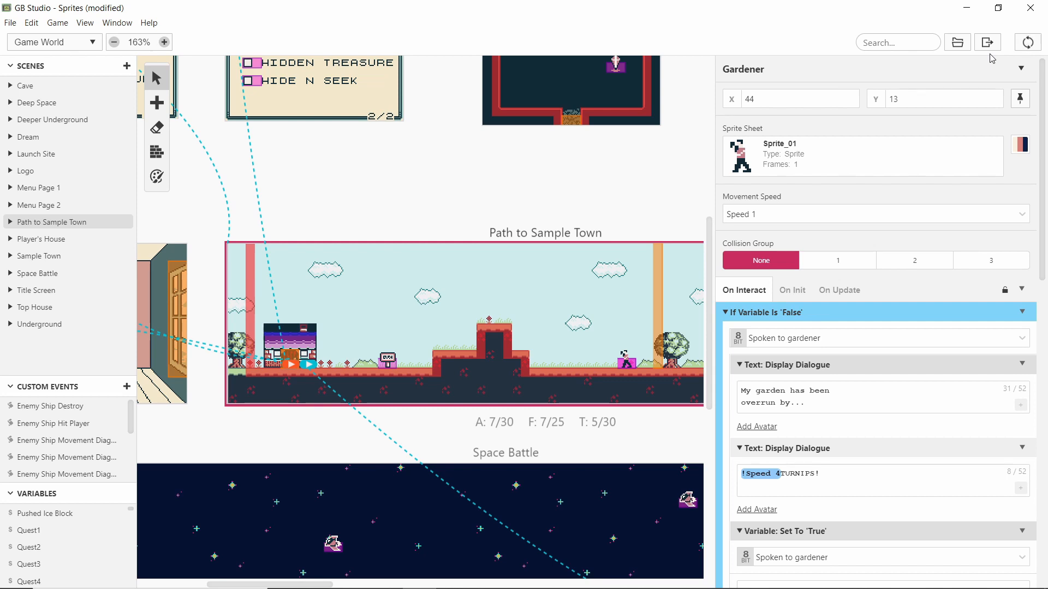
Test-run the game, walking and jumping the player through Path to Sample Town up to the Gardener, and dismiss the game window
key("Right")
key("x")
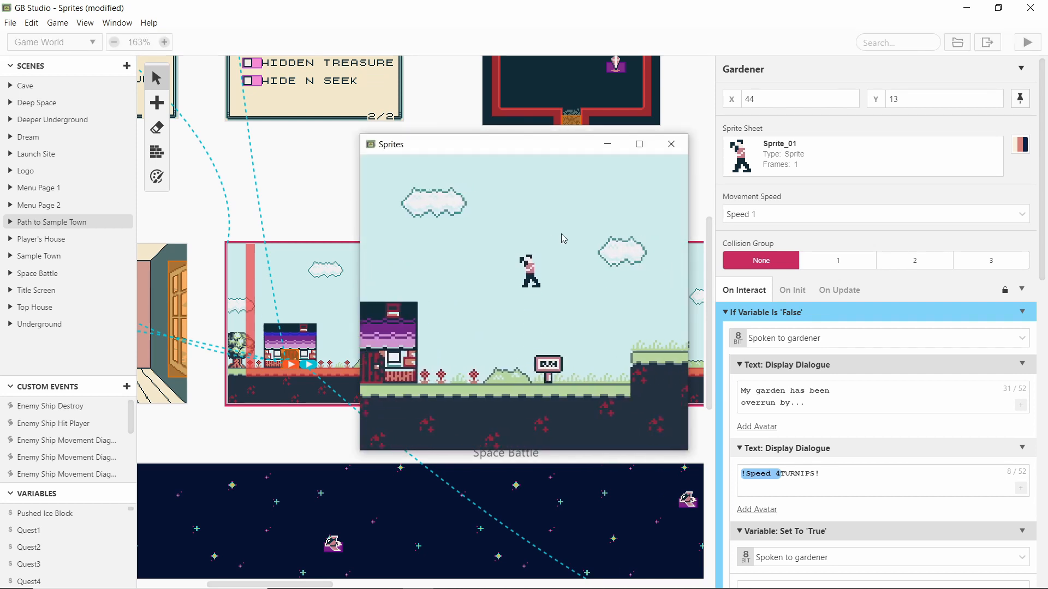
key("Right")
key("z")
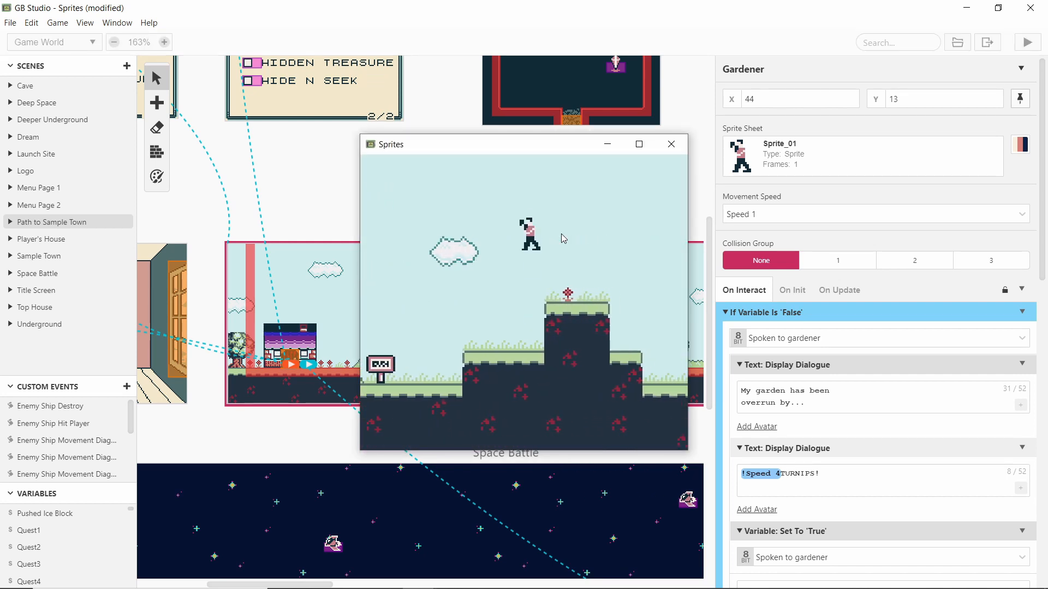
key("Left")
key("z")
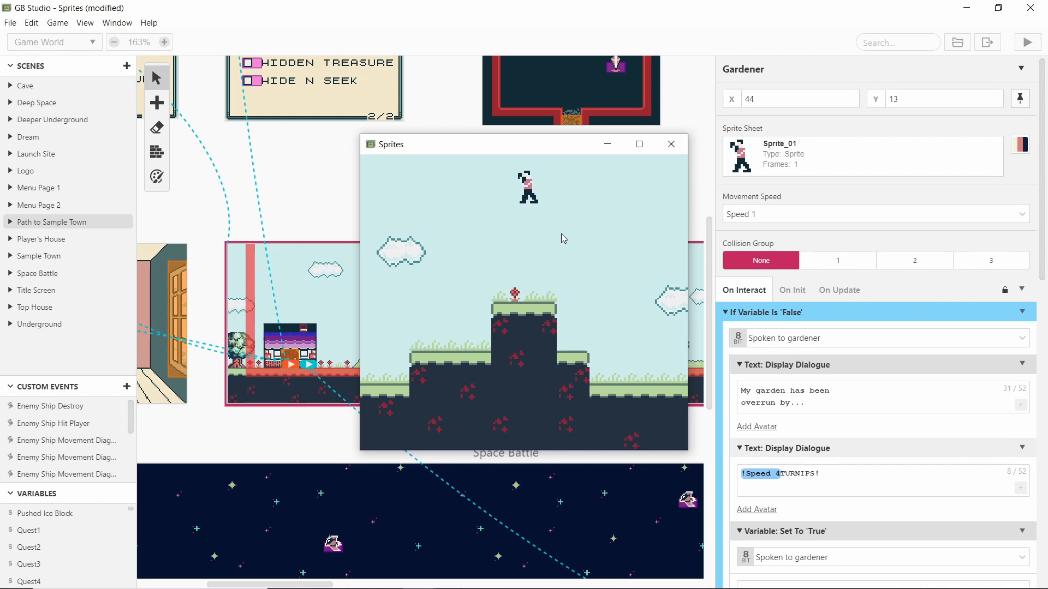
key("Right")
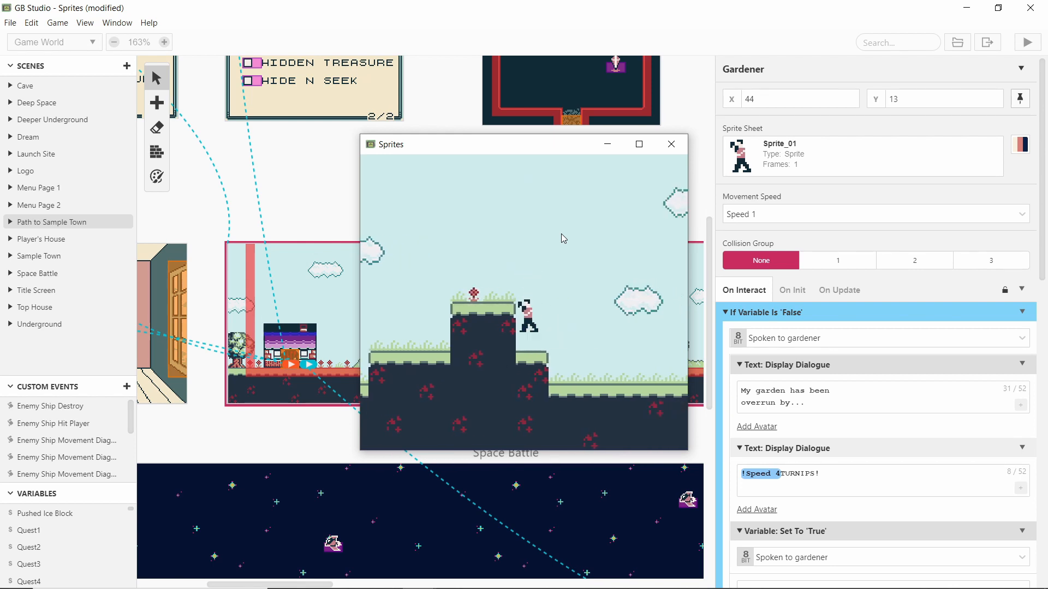
key("z")
key("Left")
key("z")
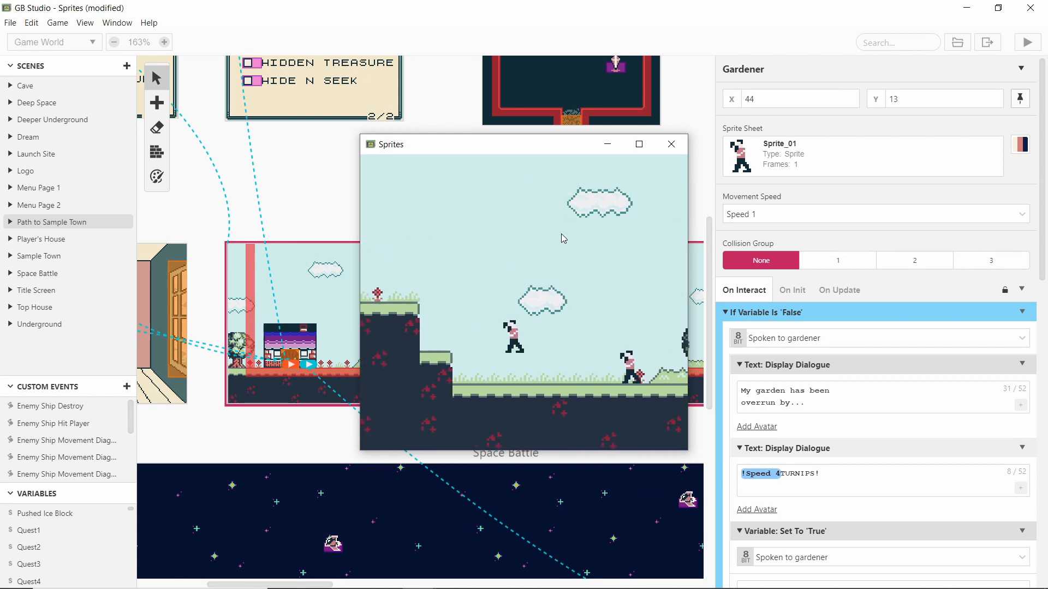
key("Right")
key("Right")
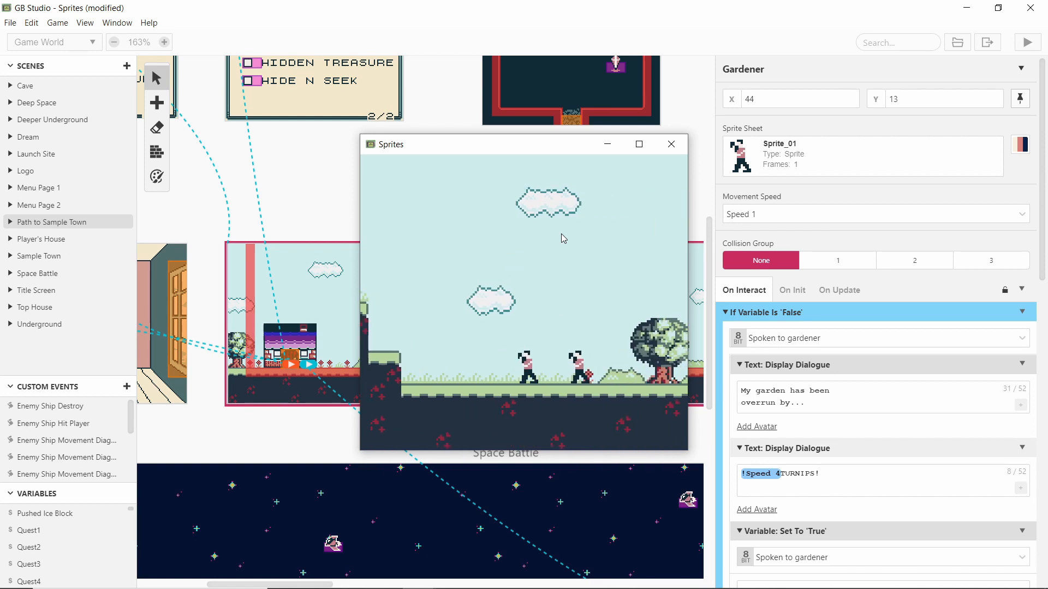
left_click(608, 144)
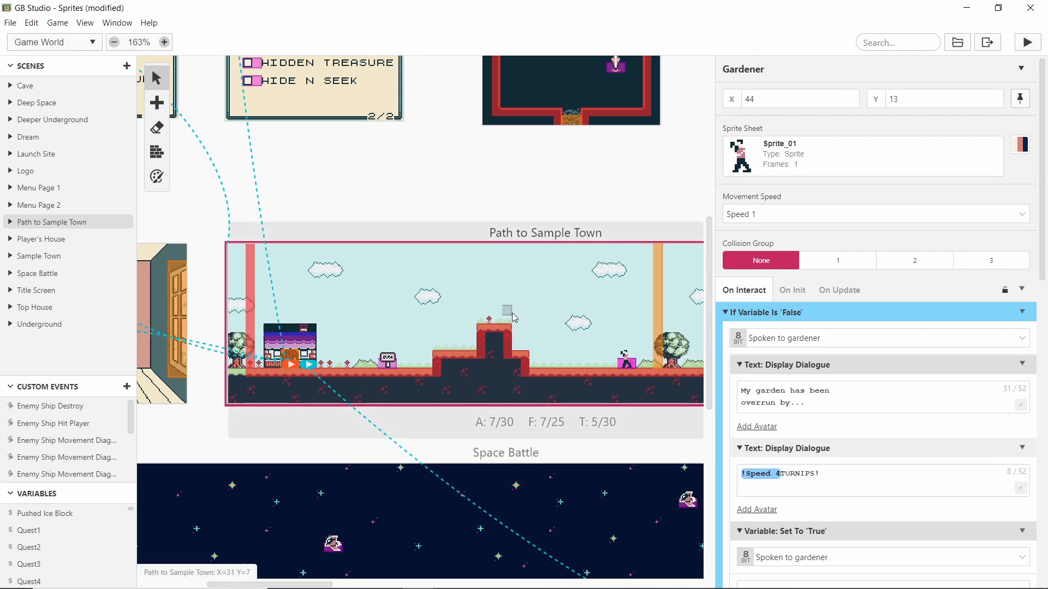
Open the project's palettes and select the Default Sprites palette
left_click(89, 24)
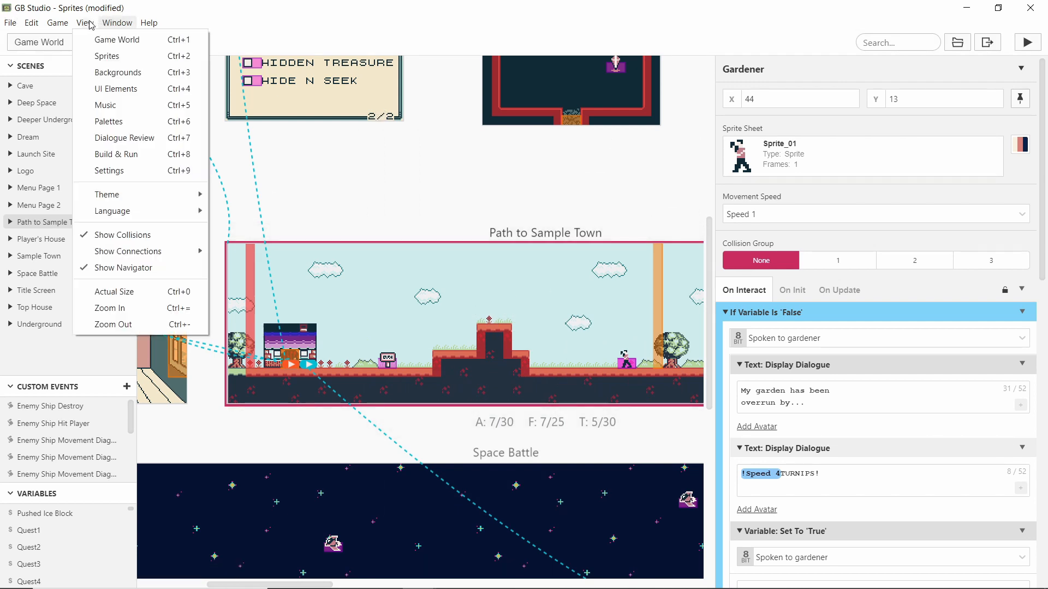
left_click(123, 122)
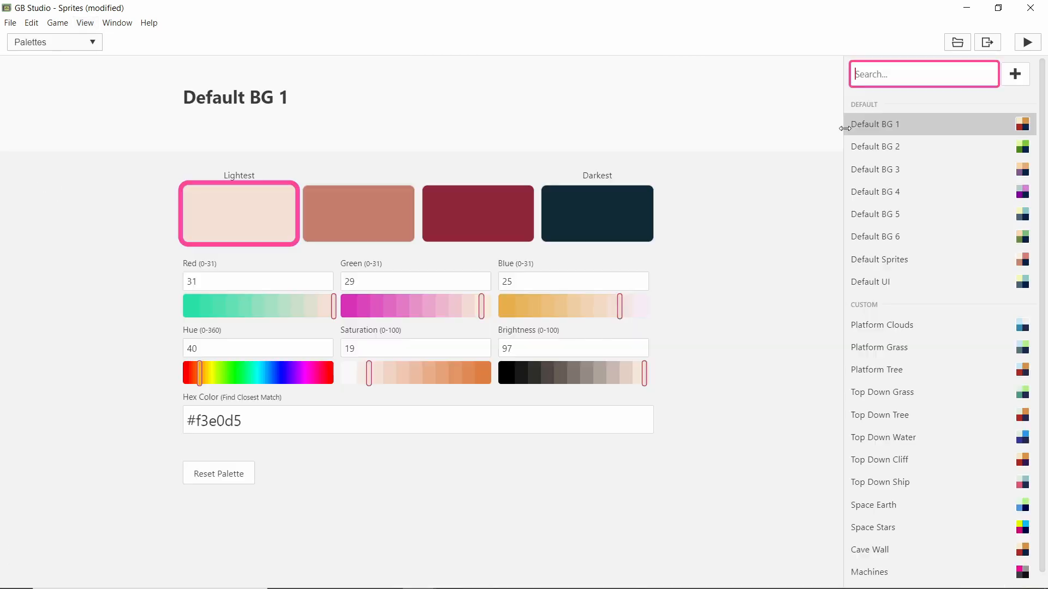
scroll(970, 243, "down", 1)
scroll(924, 294, "up", 1)
scroll(912, 323, "down", 1)
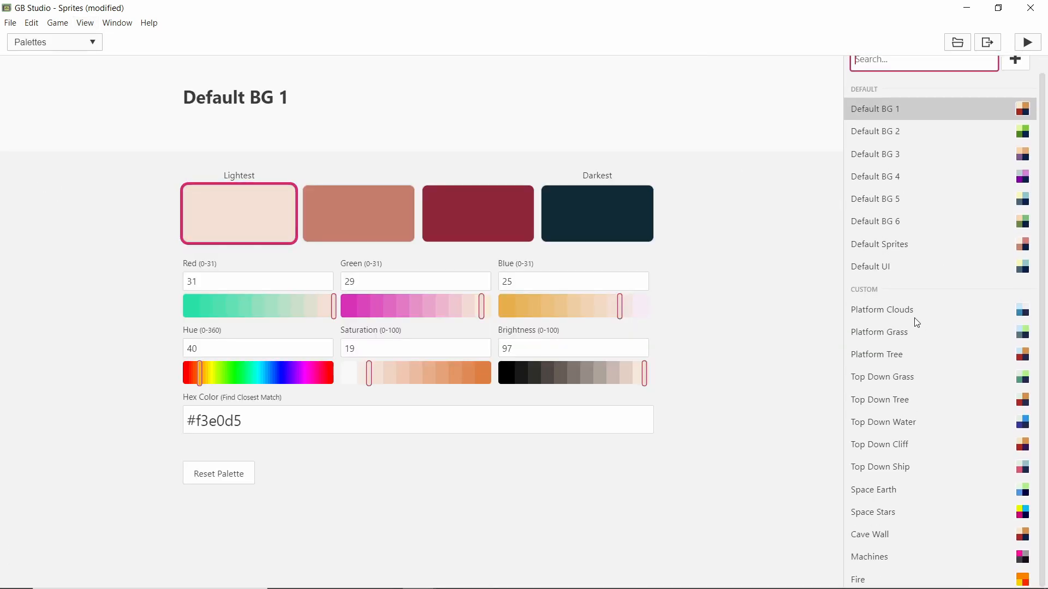
left_click(896, 247)
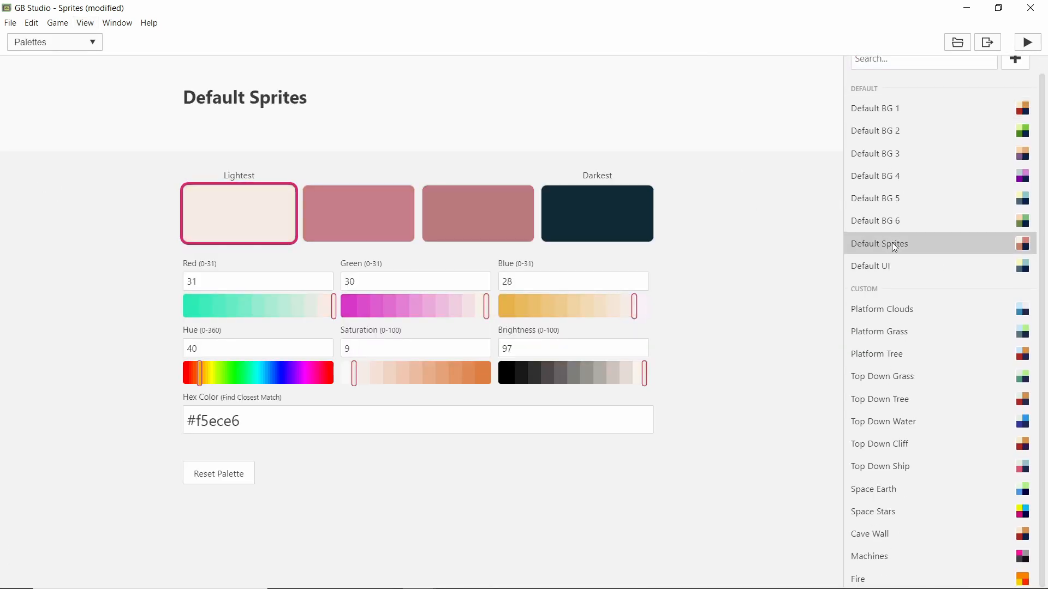
Set the blue value of the palette's second-lightest colour to 4 and return to the Game World
left_click(382, 224)
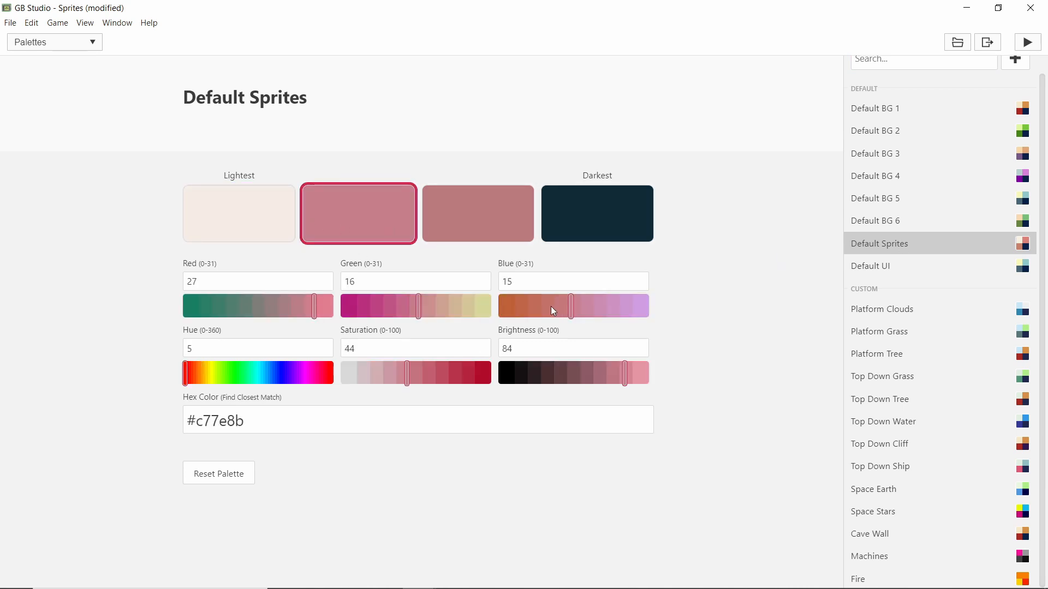
left_click_drag(553, 311, 520, 311)
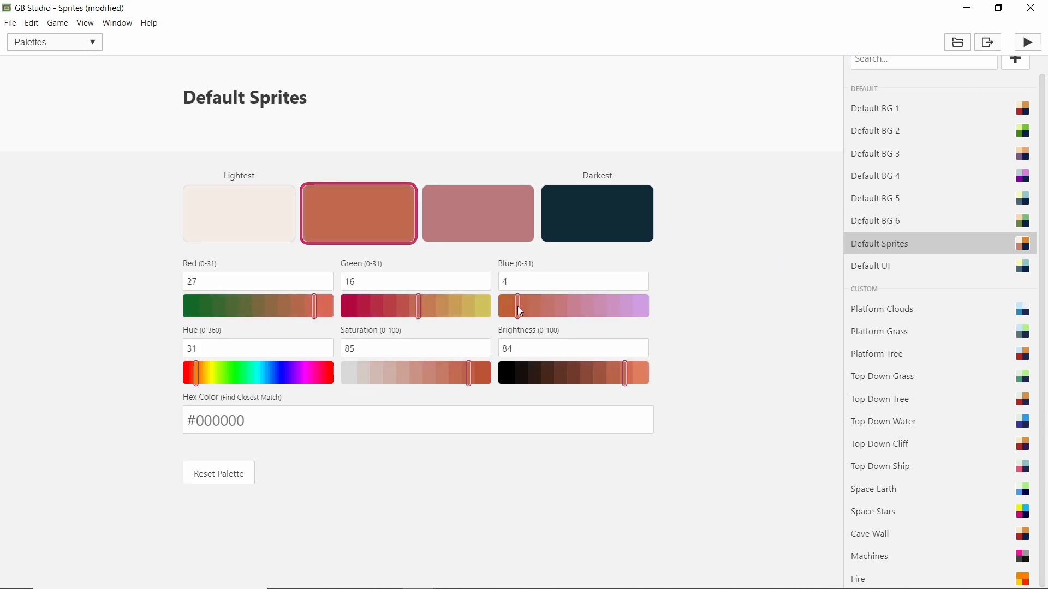
left_click(85, 24)
left_click(115, 38)
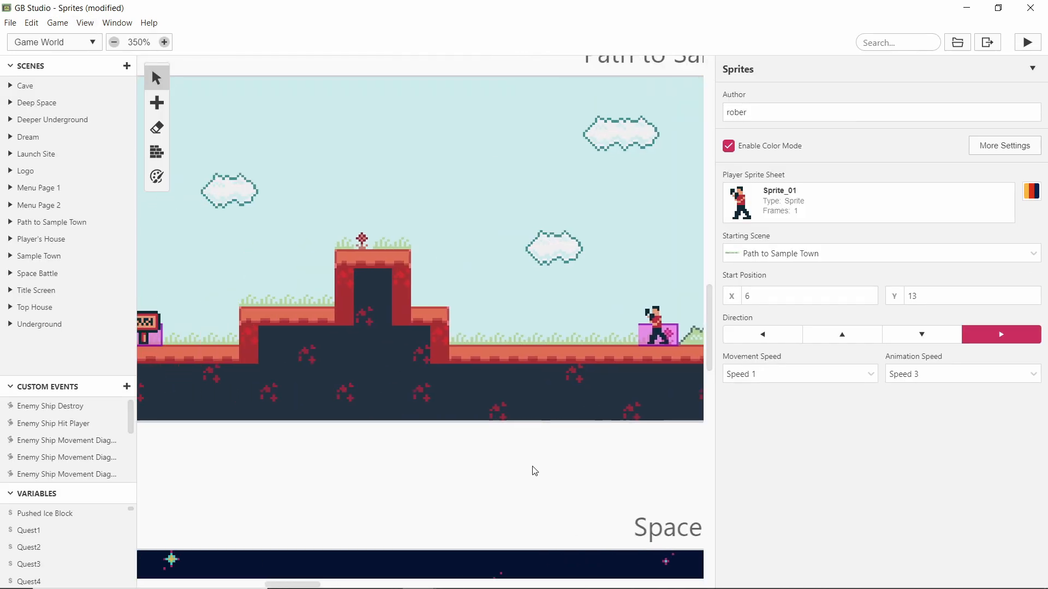
Examine how the palette colours look on the fighter sprite in the Path to Sample Town scene
scroll(435, 468, "left", 5)
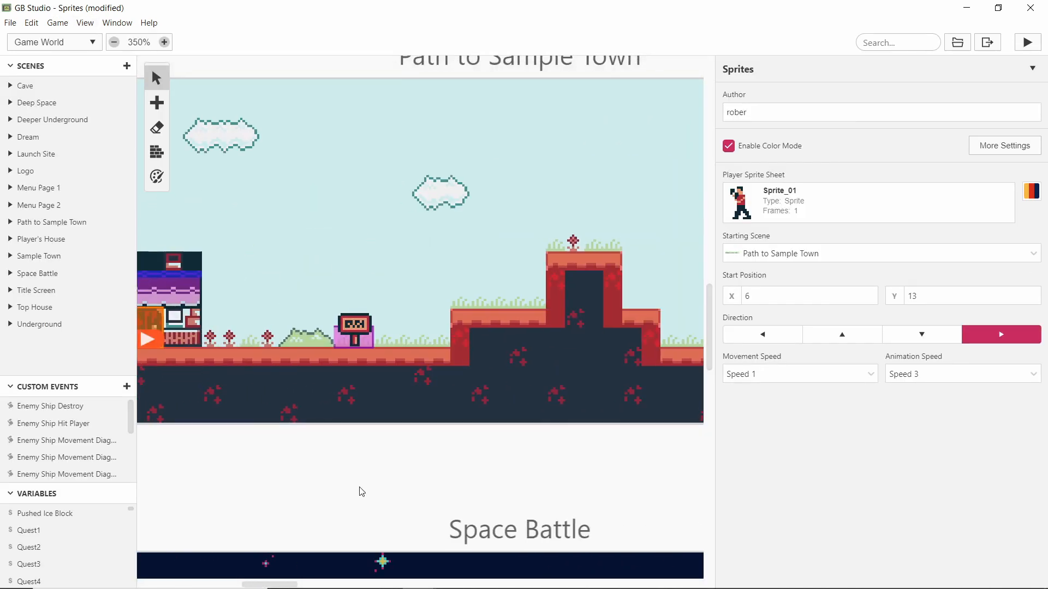
scroll(361, 491, "left", 2)
scroll(444, 496, "right", 8)
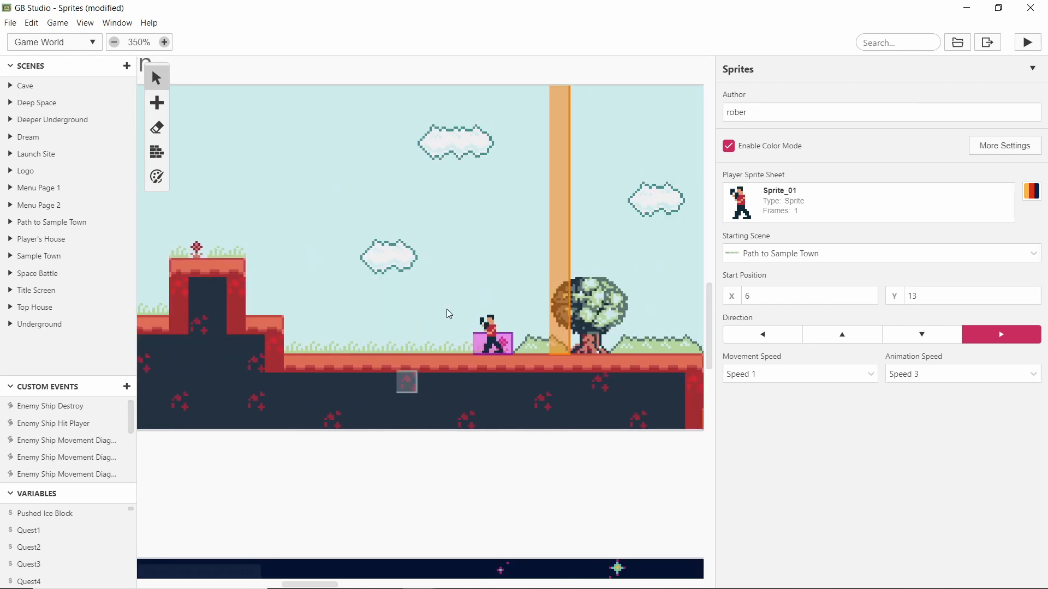
scroll(539, 315, "left", 3)
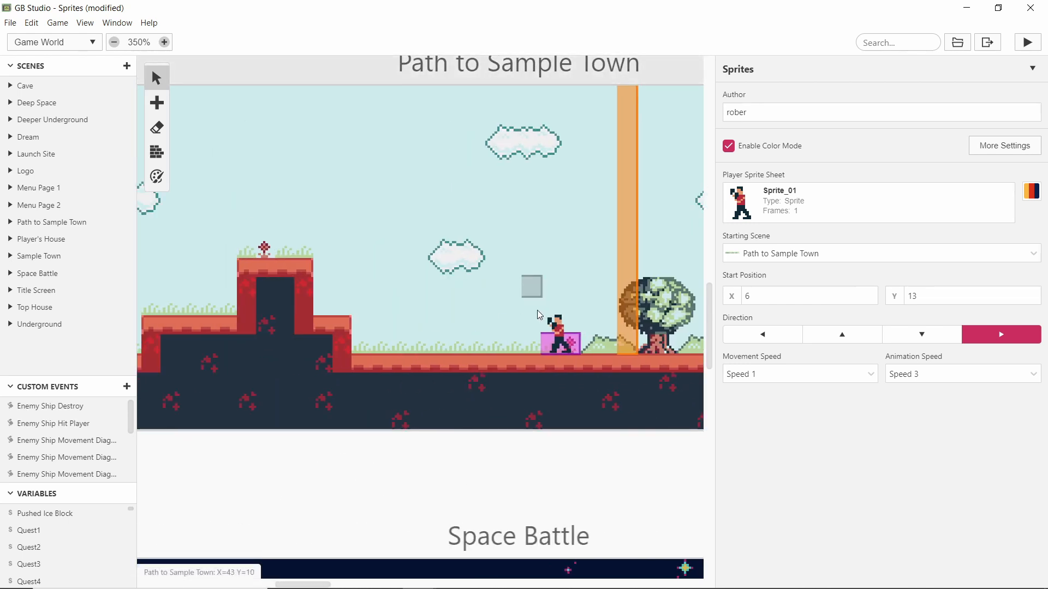
scroll(488, 436, "down", 3)
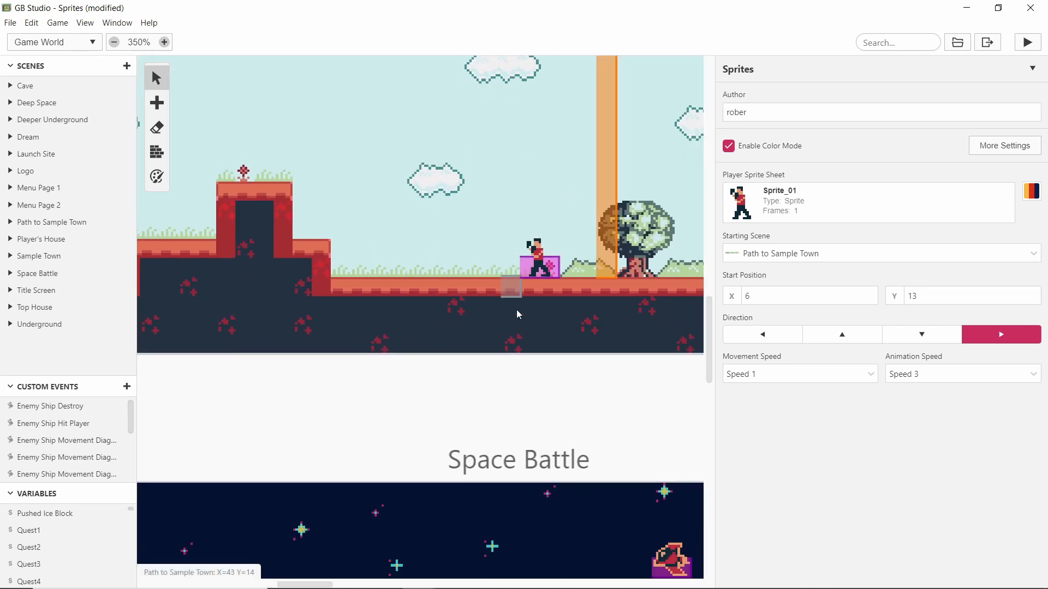
scroll(395, 301, "up", 9)
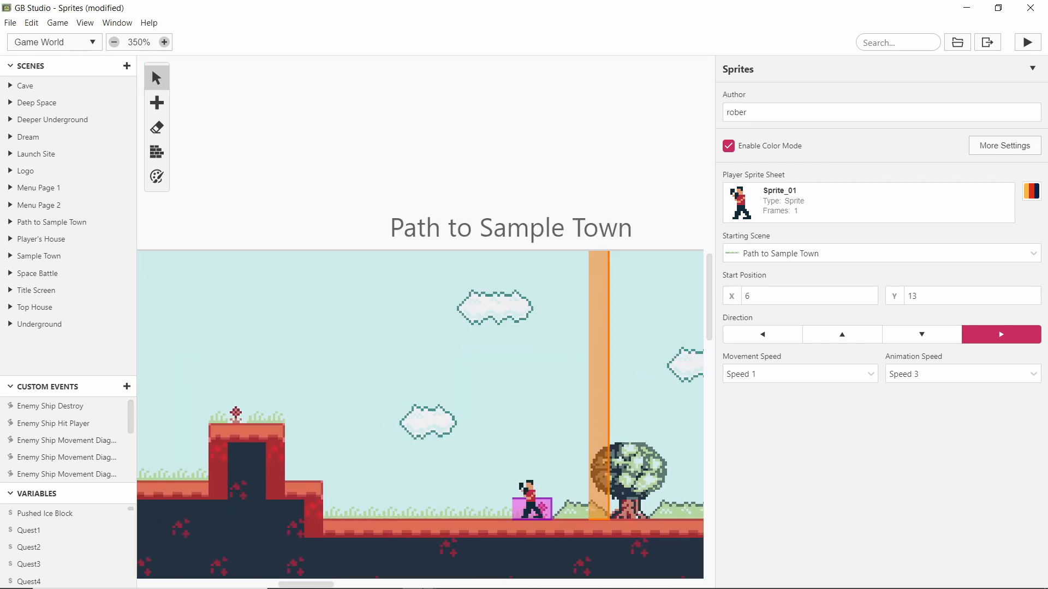
Move the Radio Guy actor in the Top House scene to X 10, Y 7
scroll(402, 109, "up", 8)
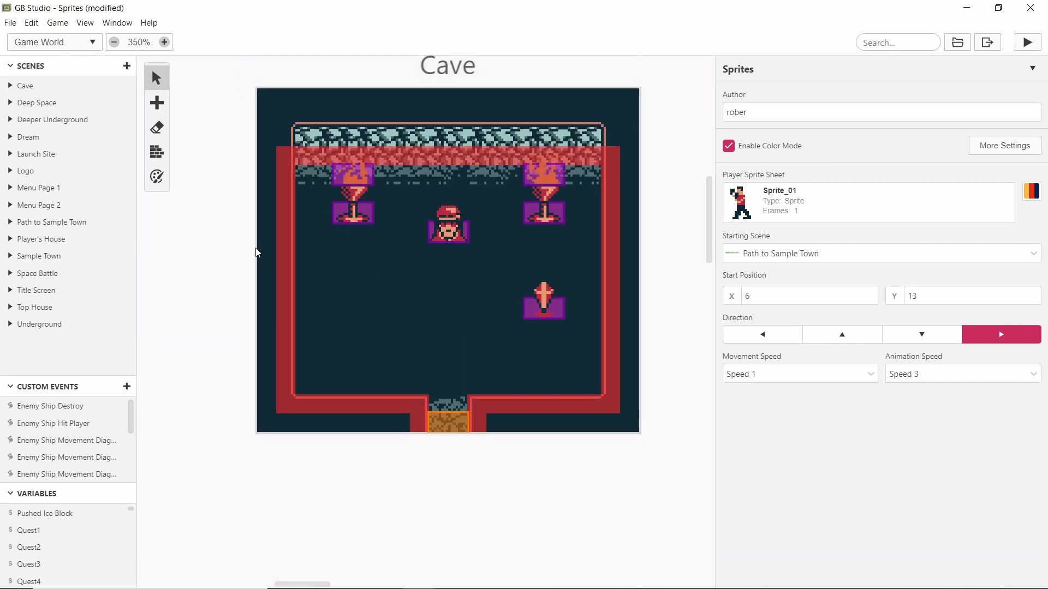
scroll(275, 256, "up", 6)
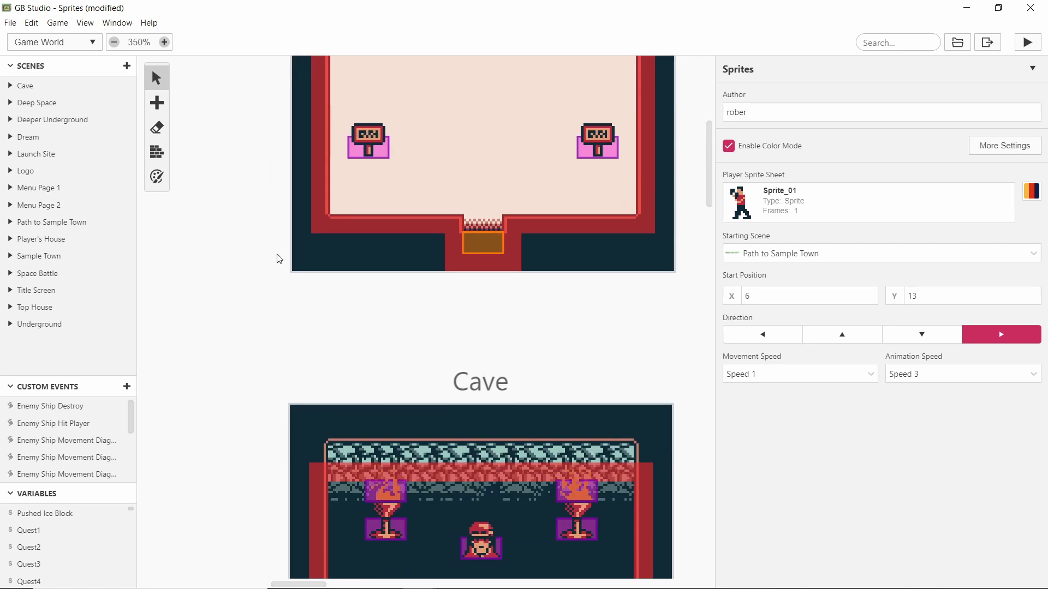
scroll(281, 295, "up", 3)
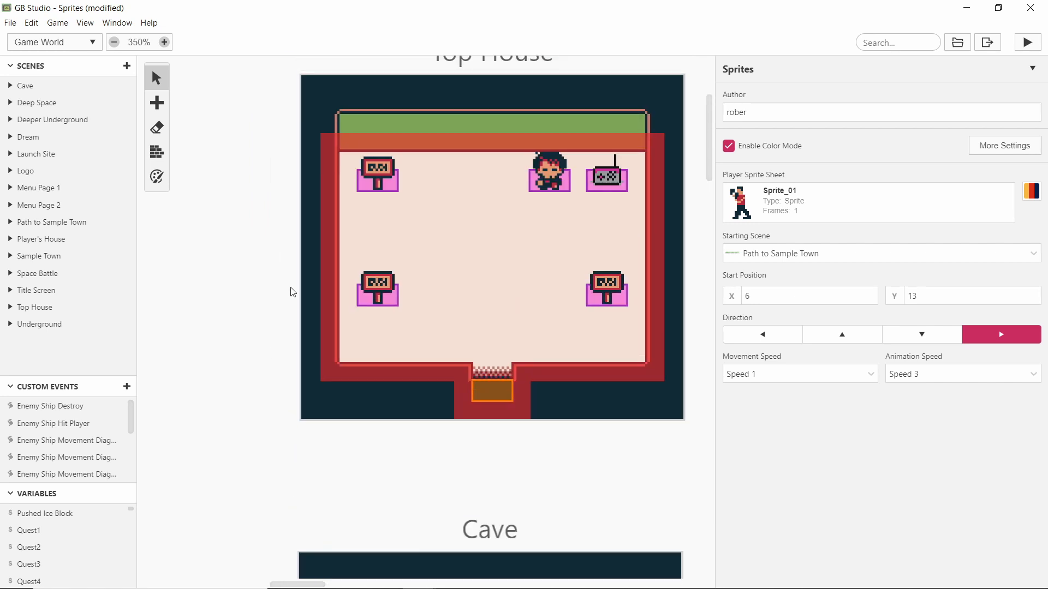
scroll(293, 292, "up", 1)
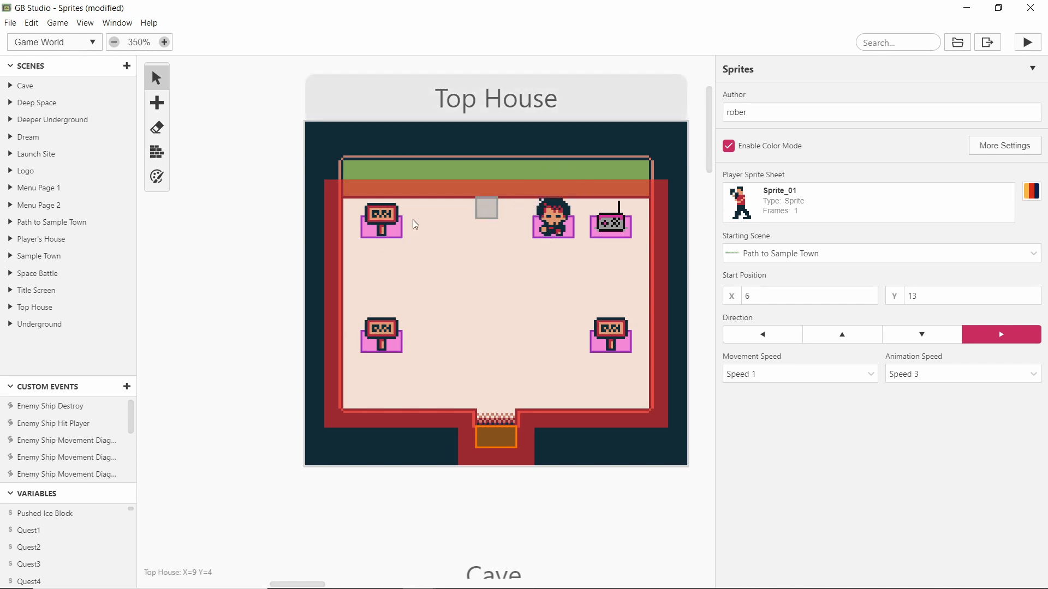
middle_click_drag(240, 212, 231, 180)
middle_click_drag(292, 260, 275, 392)
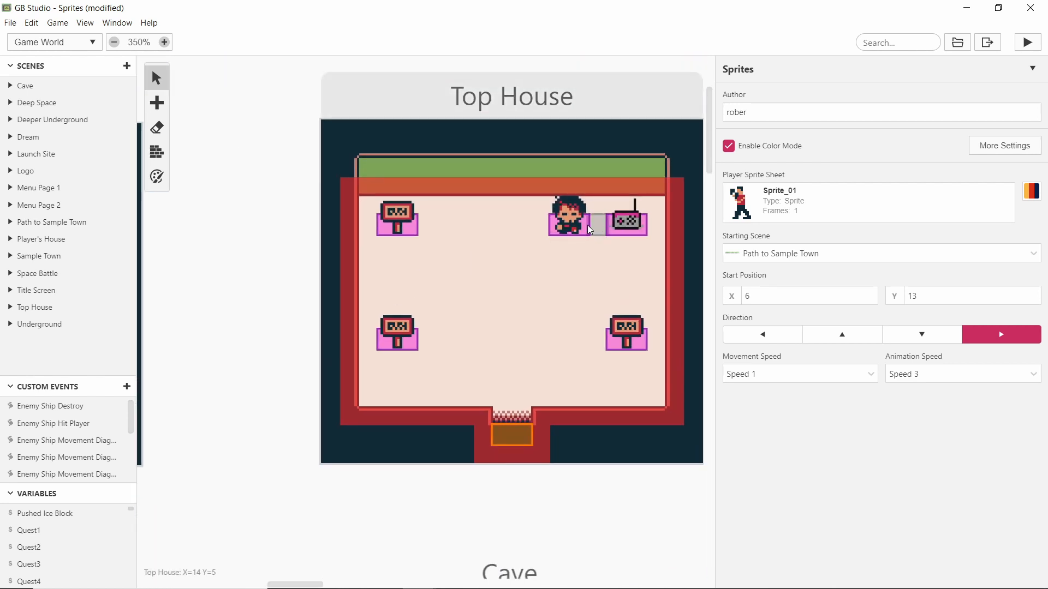
left_click_drag(551, 212, 532, 271)
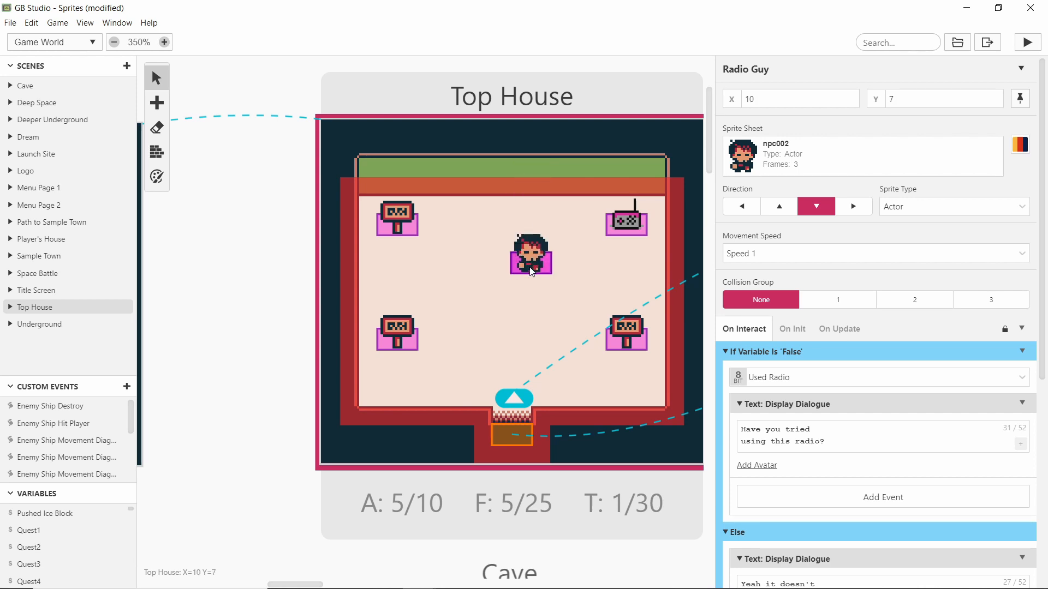
Move the fighter actor in the Path to Sample Town scene onto the top of the raised hill
middle_click_drag(227, 466, 363, 97)
middle_click_drag(363, 379, 598, 55)
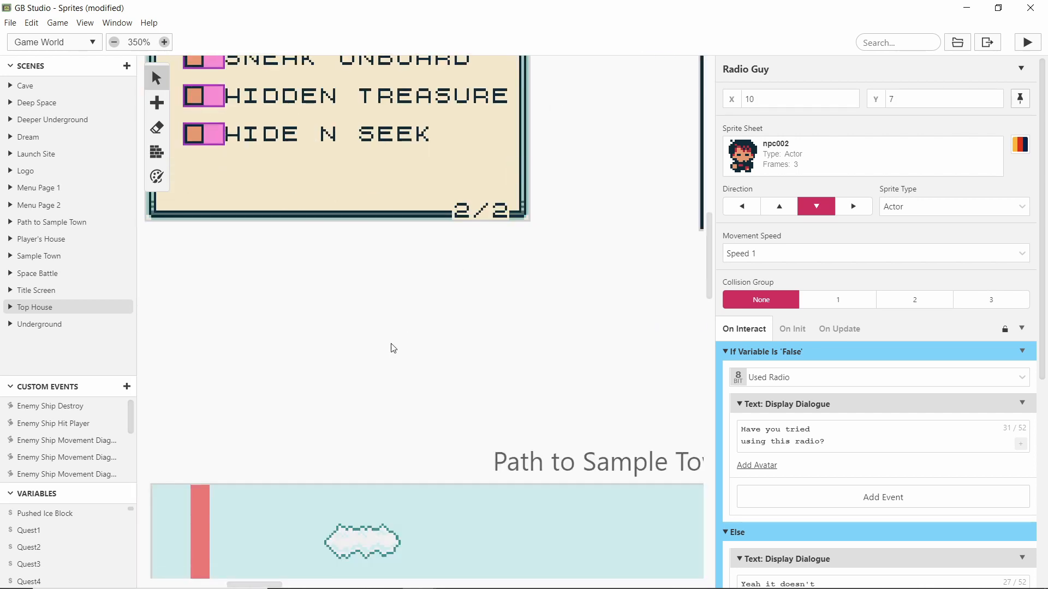
middle_click_drag(342, 413, 370, 88)
middle_click_drag(611, 86, 252, 100)
left_click_drag(681, 425, 471, 328)
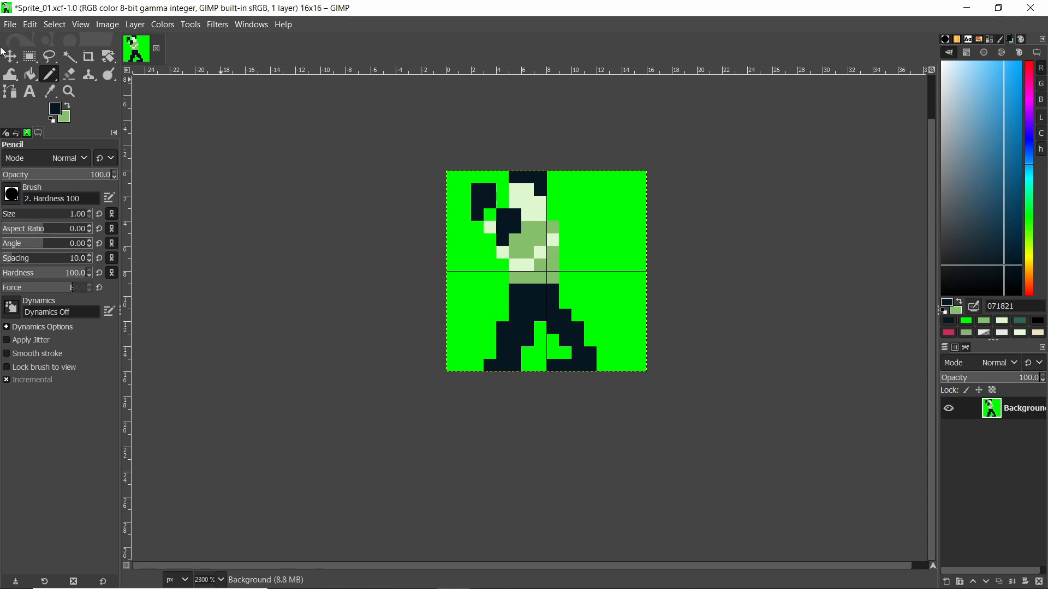
key("r")
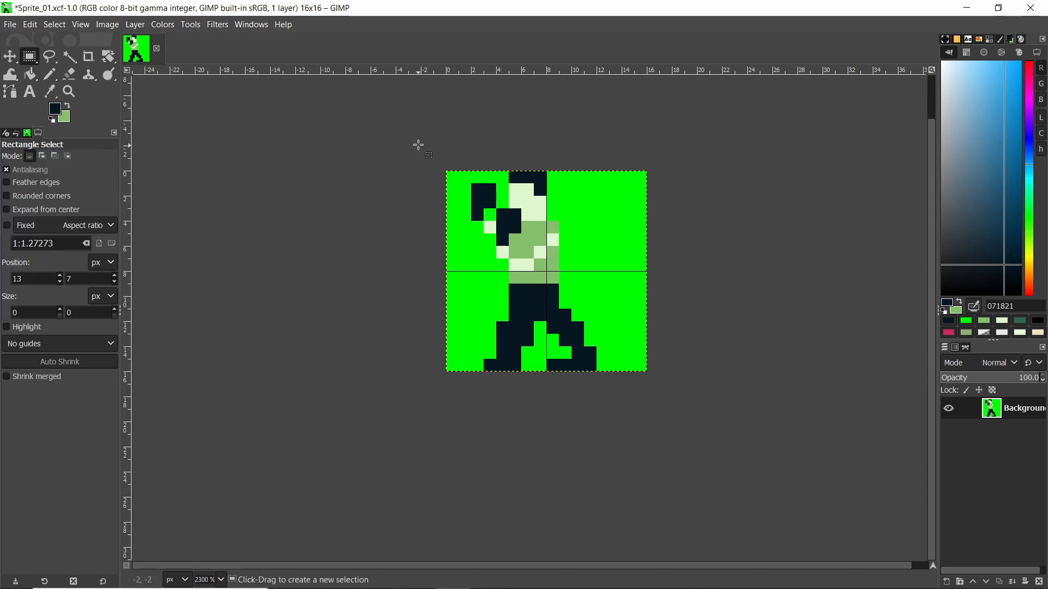
left_click_drag(418, 144, 718, 420)
left_click(777, 319)
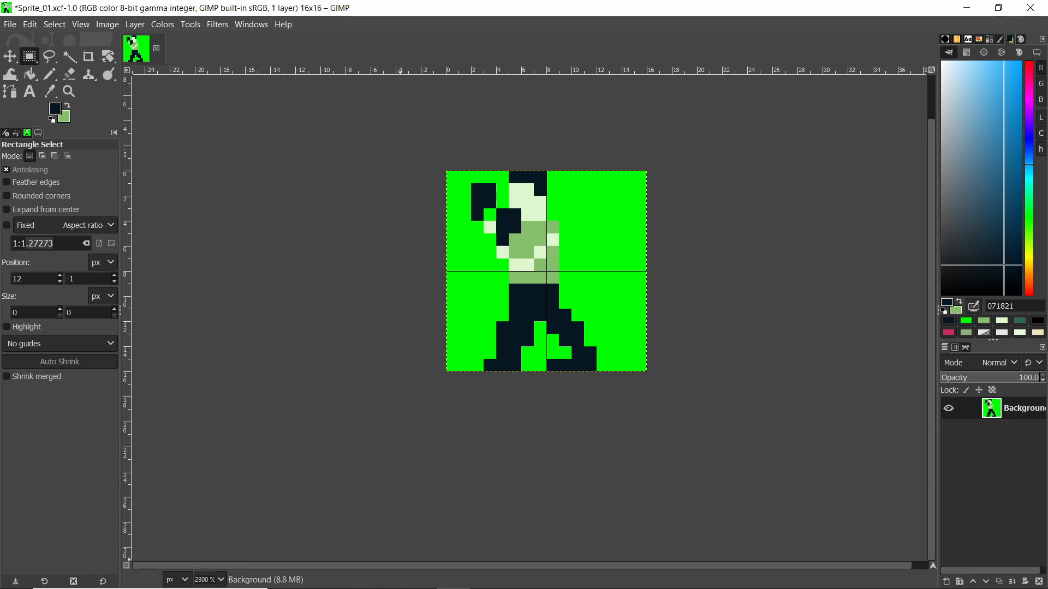
Switch to Firefox and look over the game footage on the Office Combat itch.io page
left_click(385, 578)
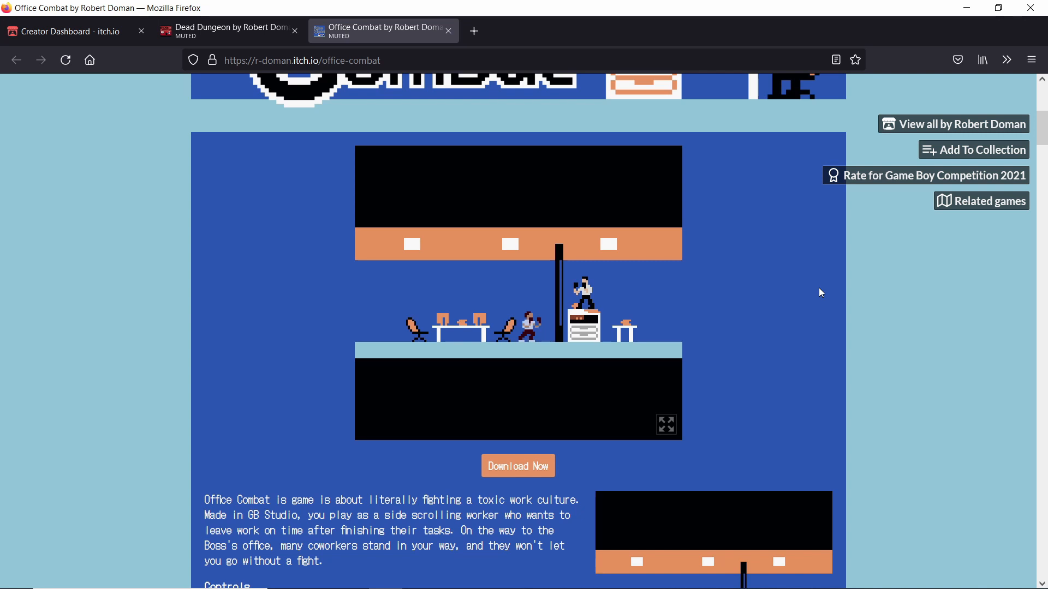
scroll(488, 282, "up", 5)
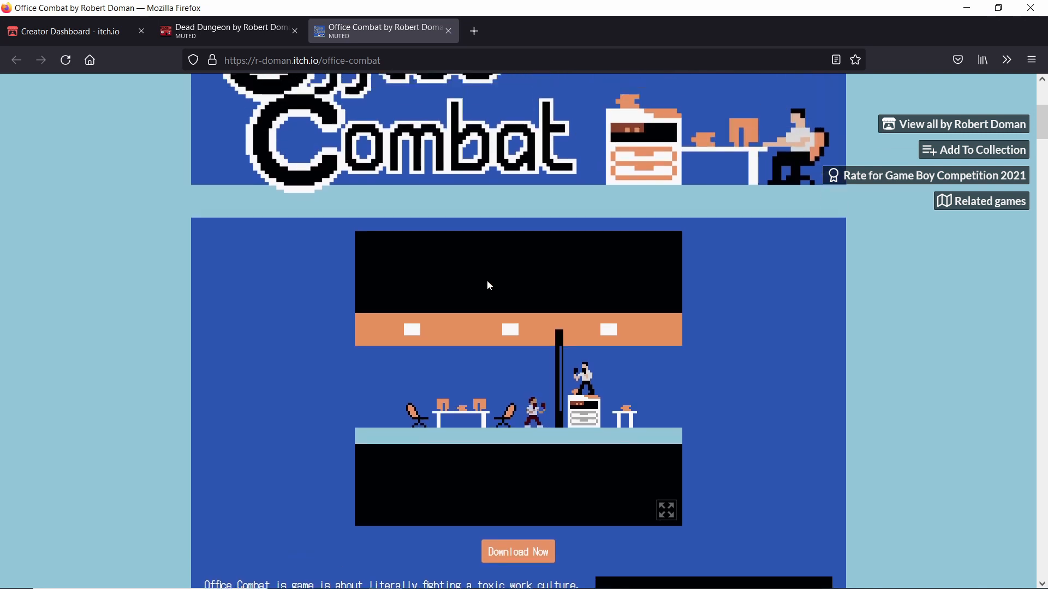
scroll(413, 277, "down", 3)
scroll(402, 283, "down", 2)
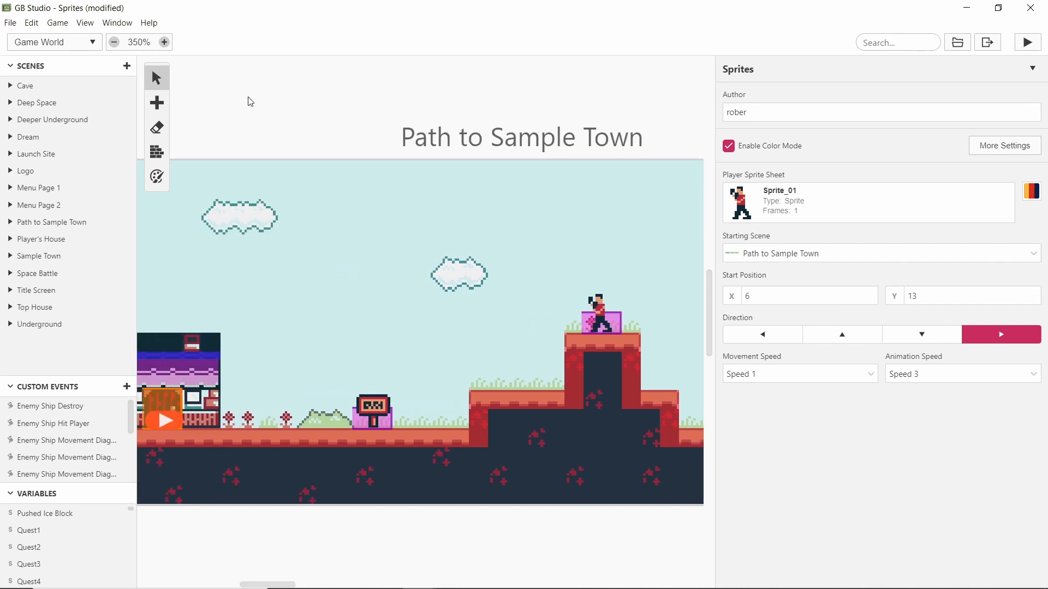
scroll(250, 100, "left", 3)
middle_click_drag(543, 104, 503, 116)
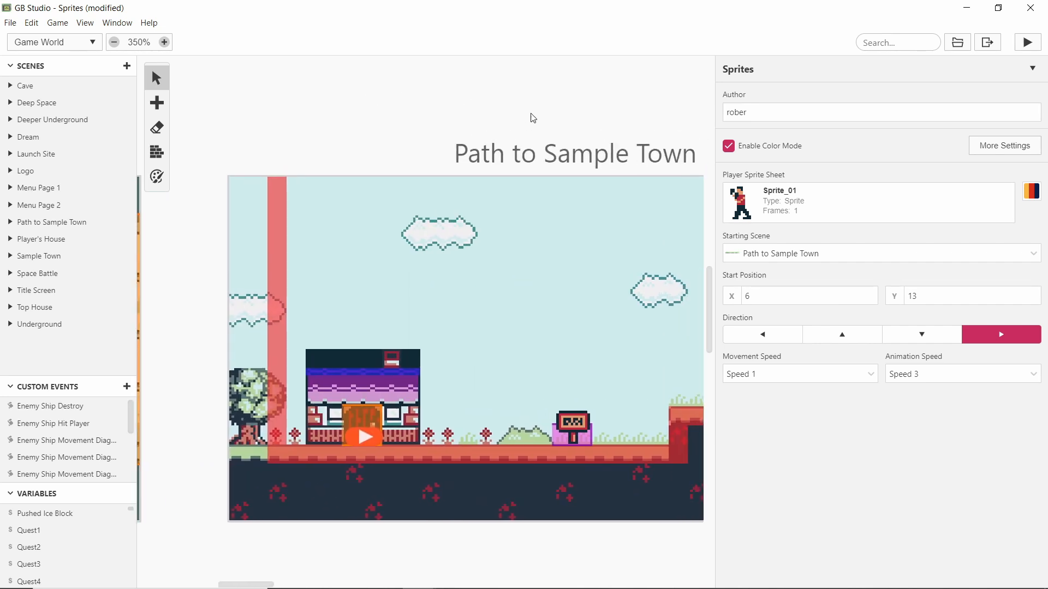
middle_click_drag(659, 104, 478, 108)
middle_click_drag(601, 93, 495, 97)
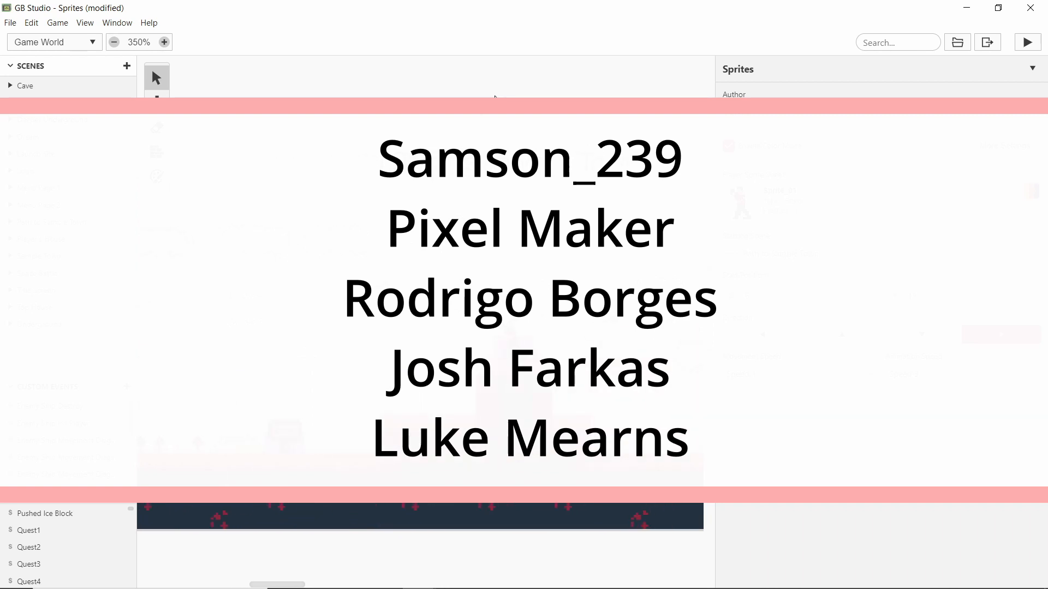